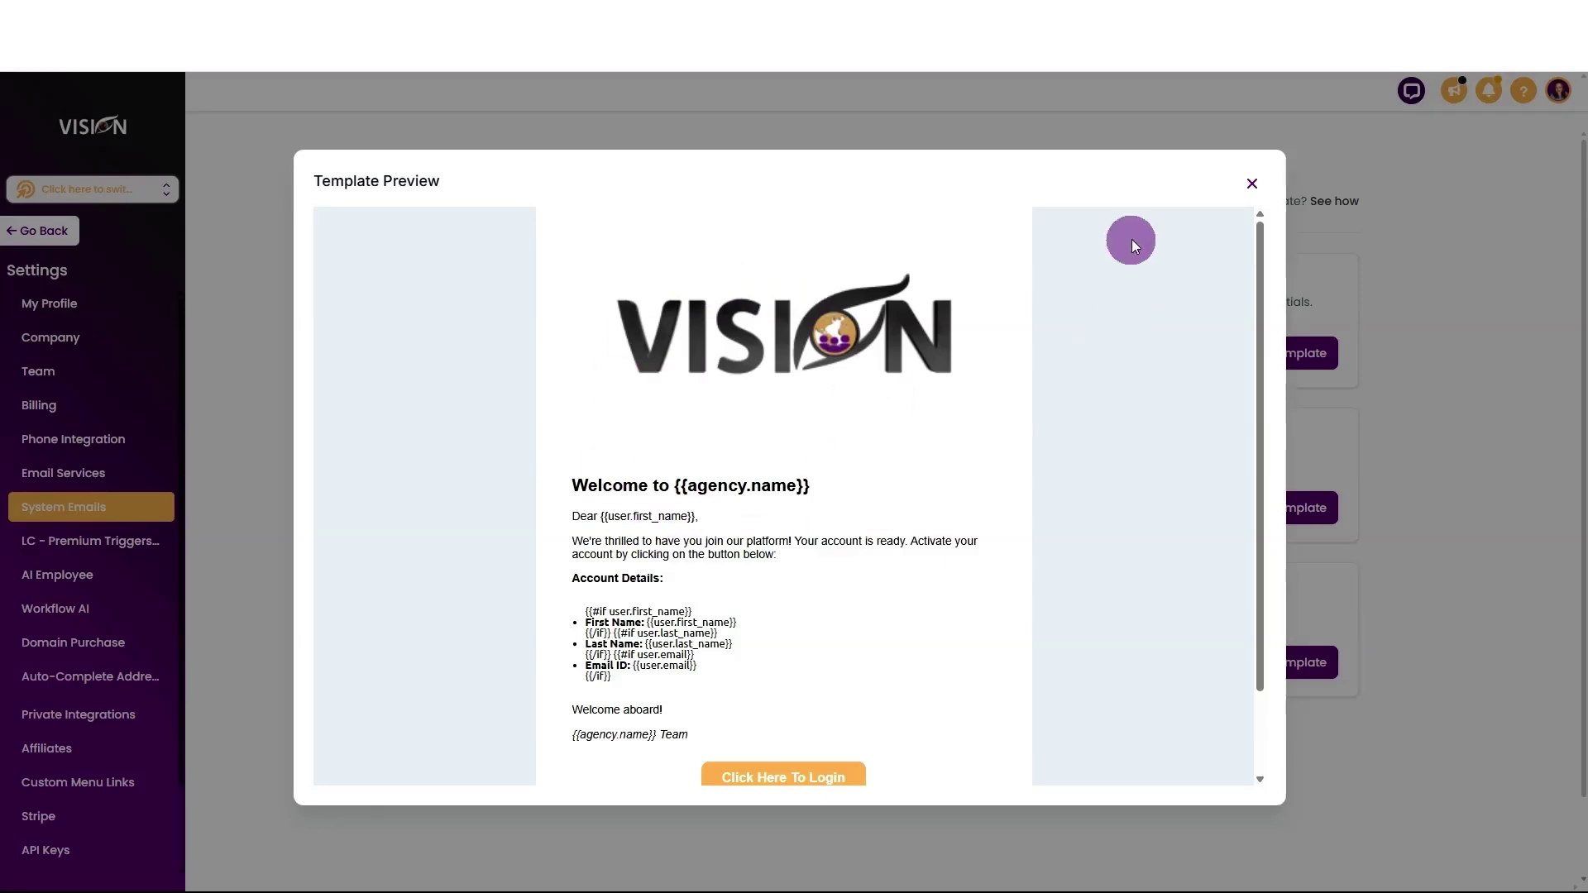
- Review the whole welcome email in the template preview, then close the preview
scroll(934, 435, "down", 1)
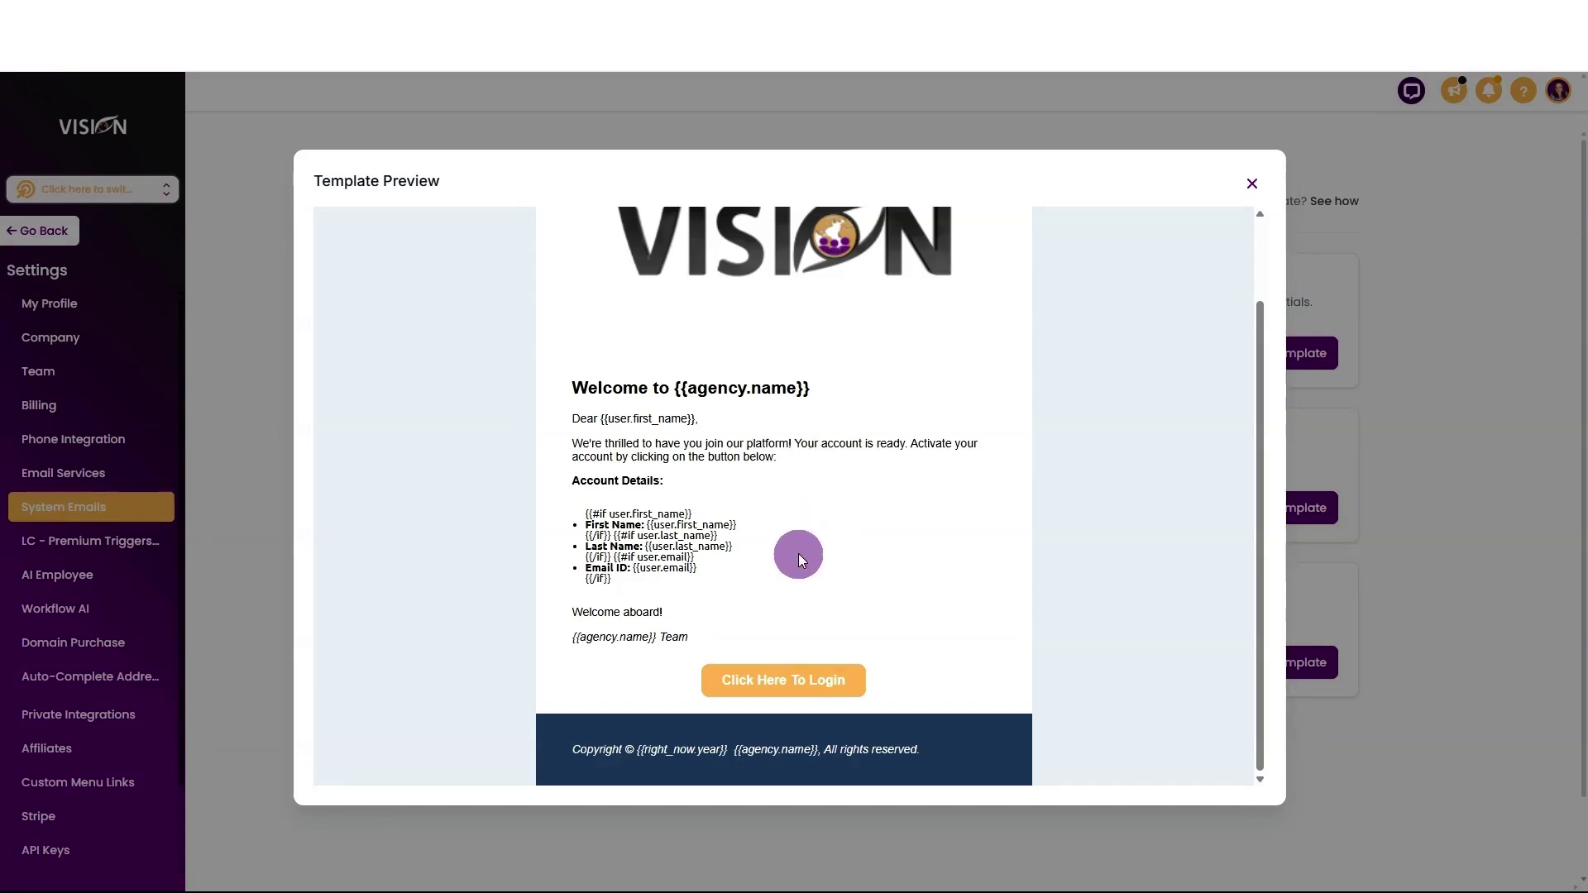
scroll(857, 505, "up", 1)
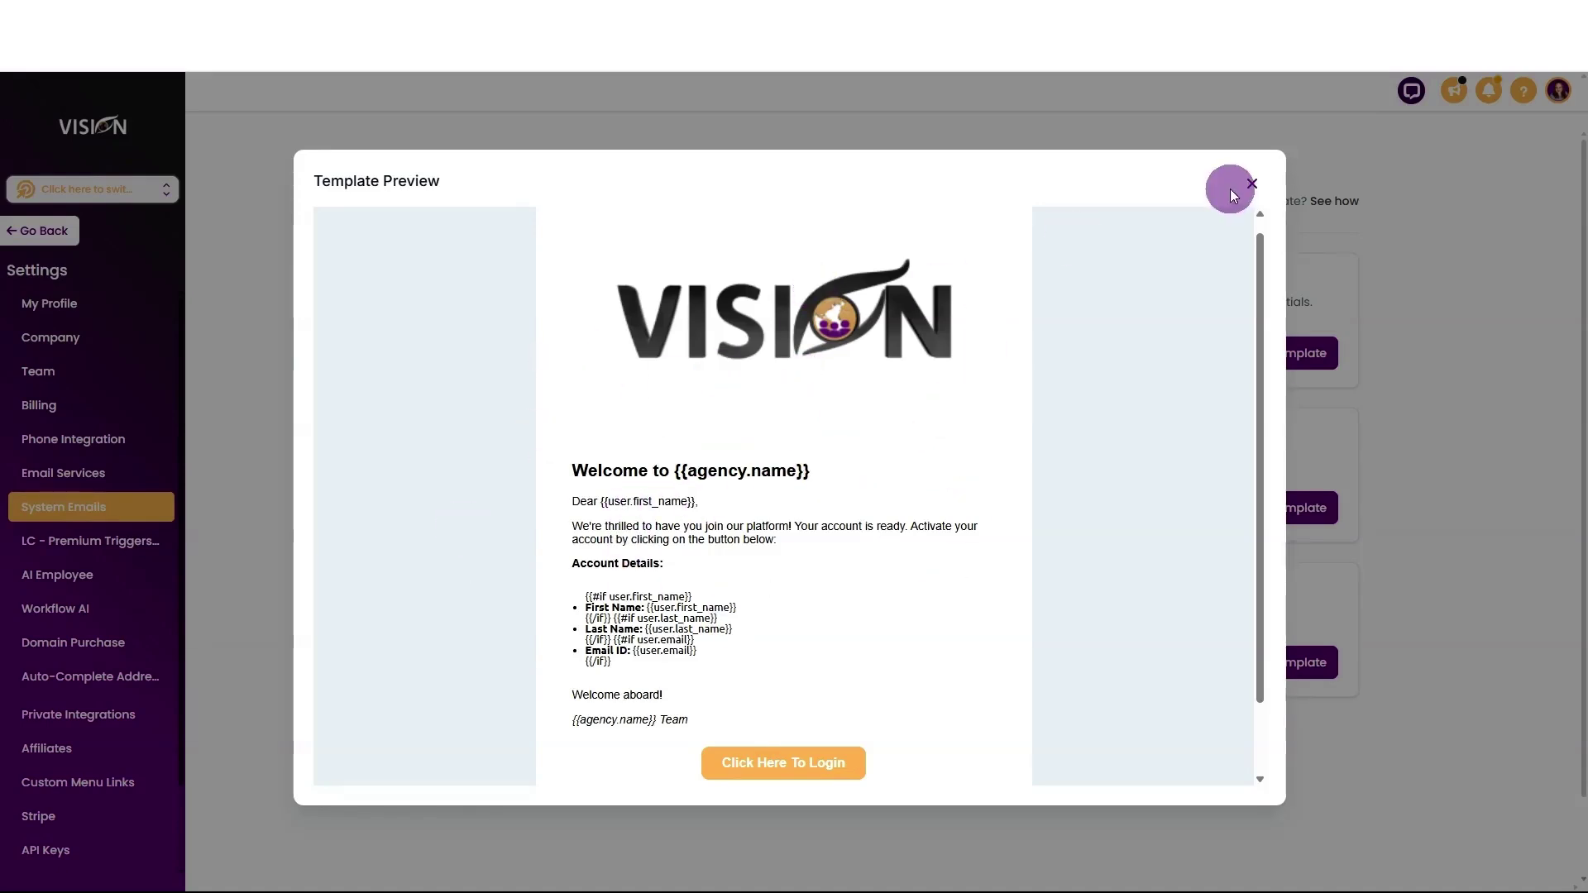
left_click(1252, 185)
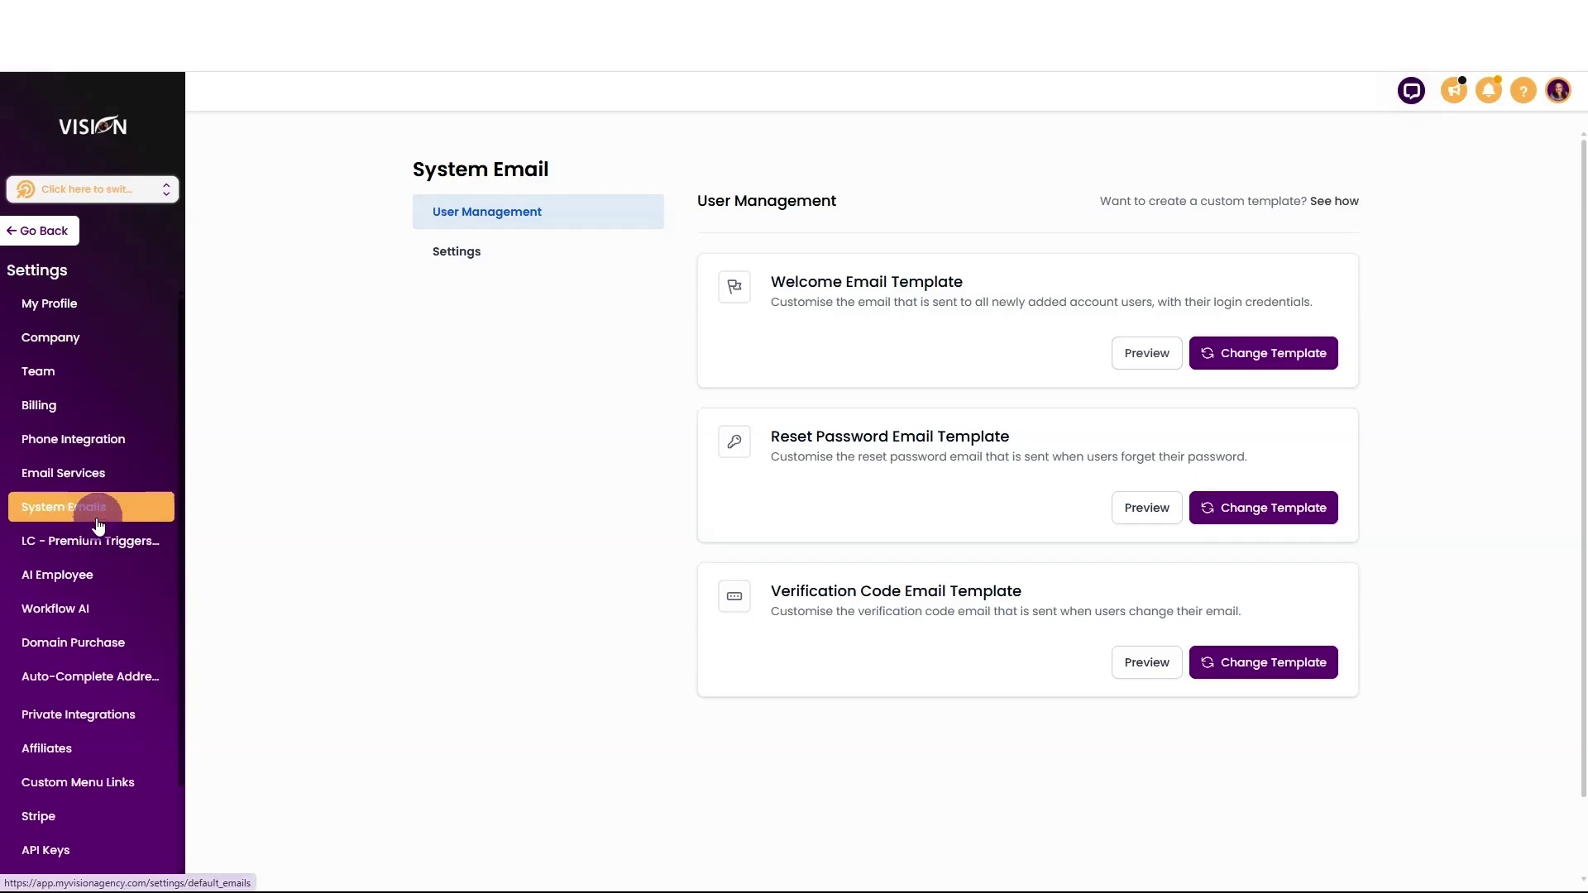
- Check the default logo, its recommended size and the action color in the System Email settings, then return to User Management
left_click(486, 255)
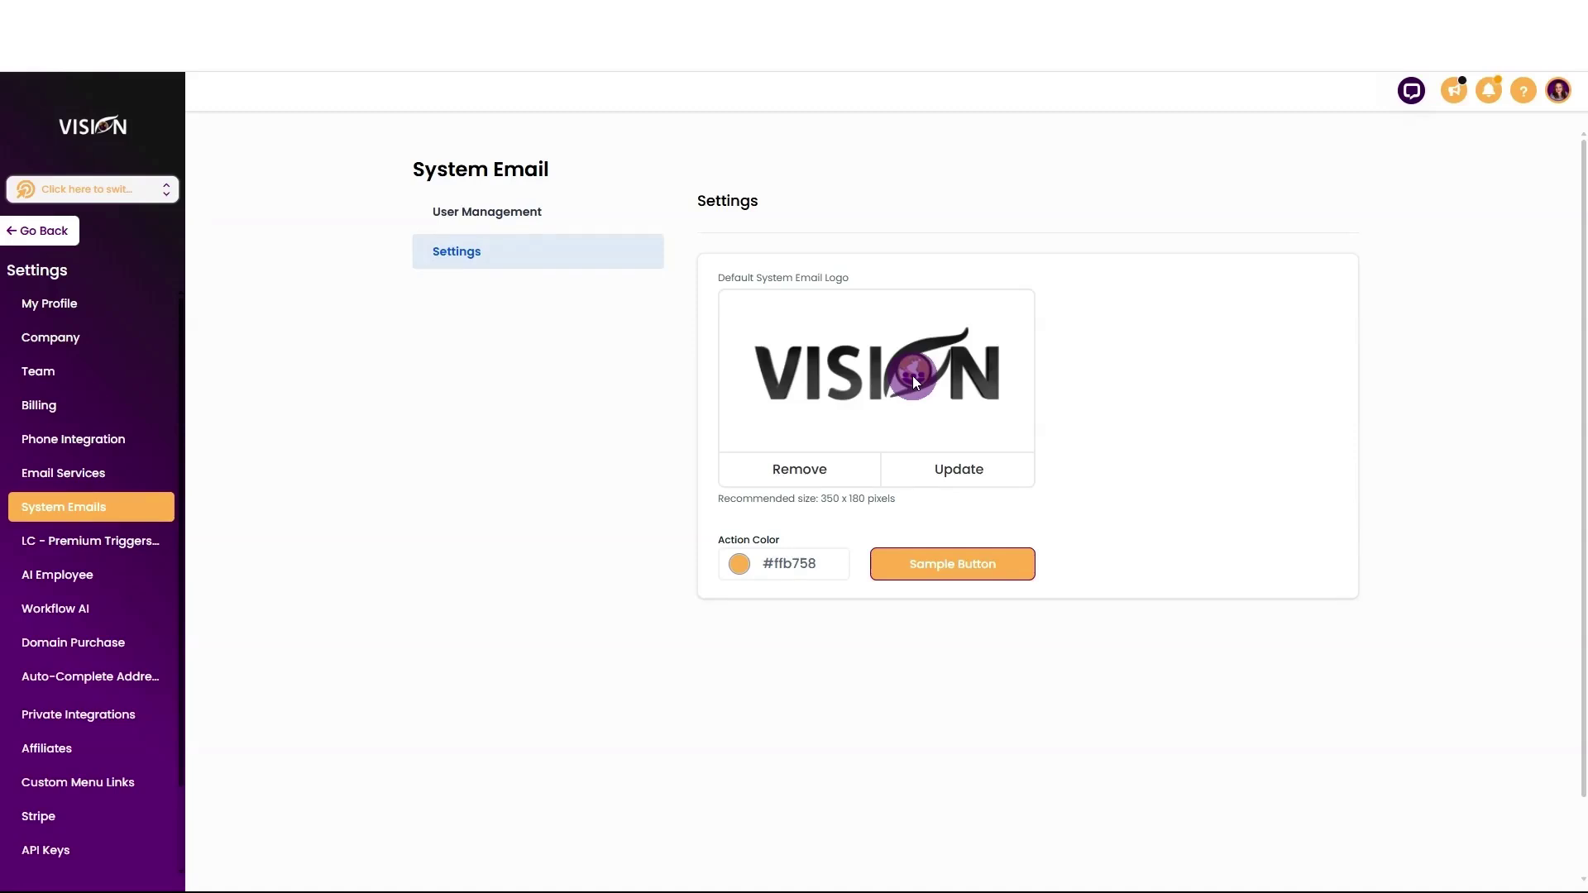
left_click_drag(822, 499, 865, 502)
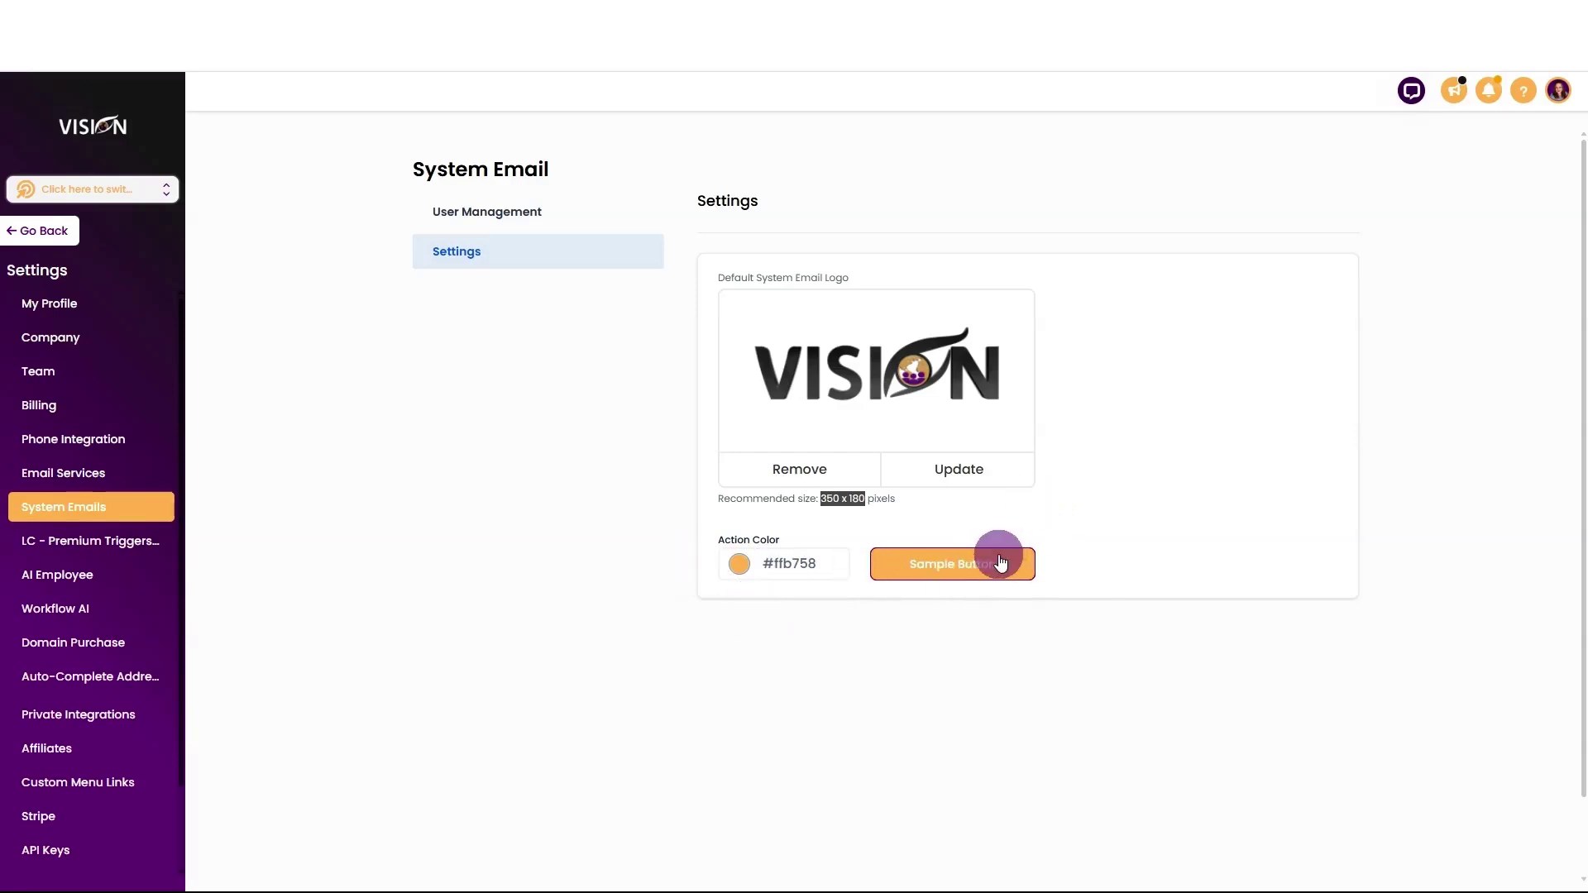
left_click(535, 211)
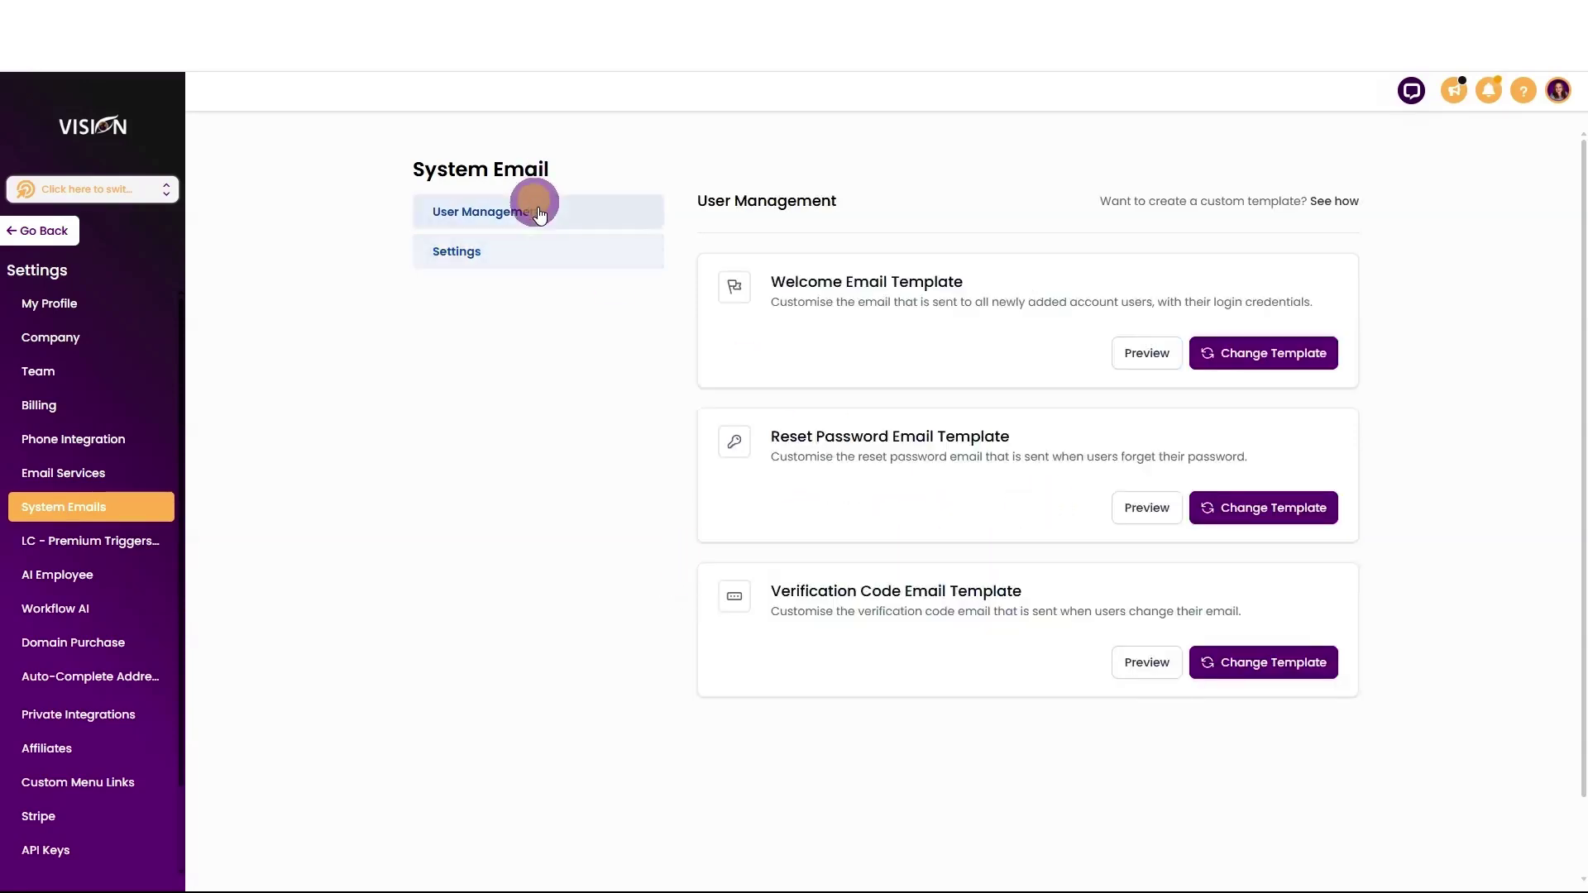
- Preview the Welcome Email Template down to its login button and footer, then close the preview
left_click(1151, 350)
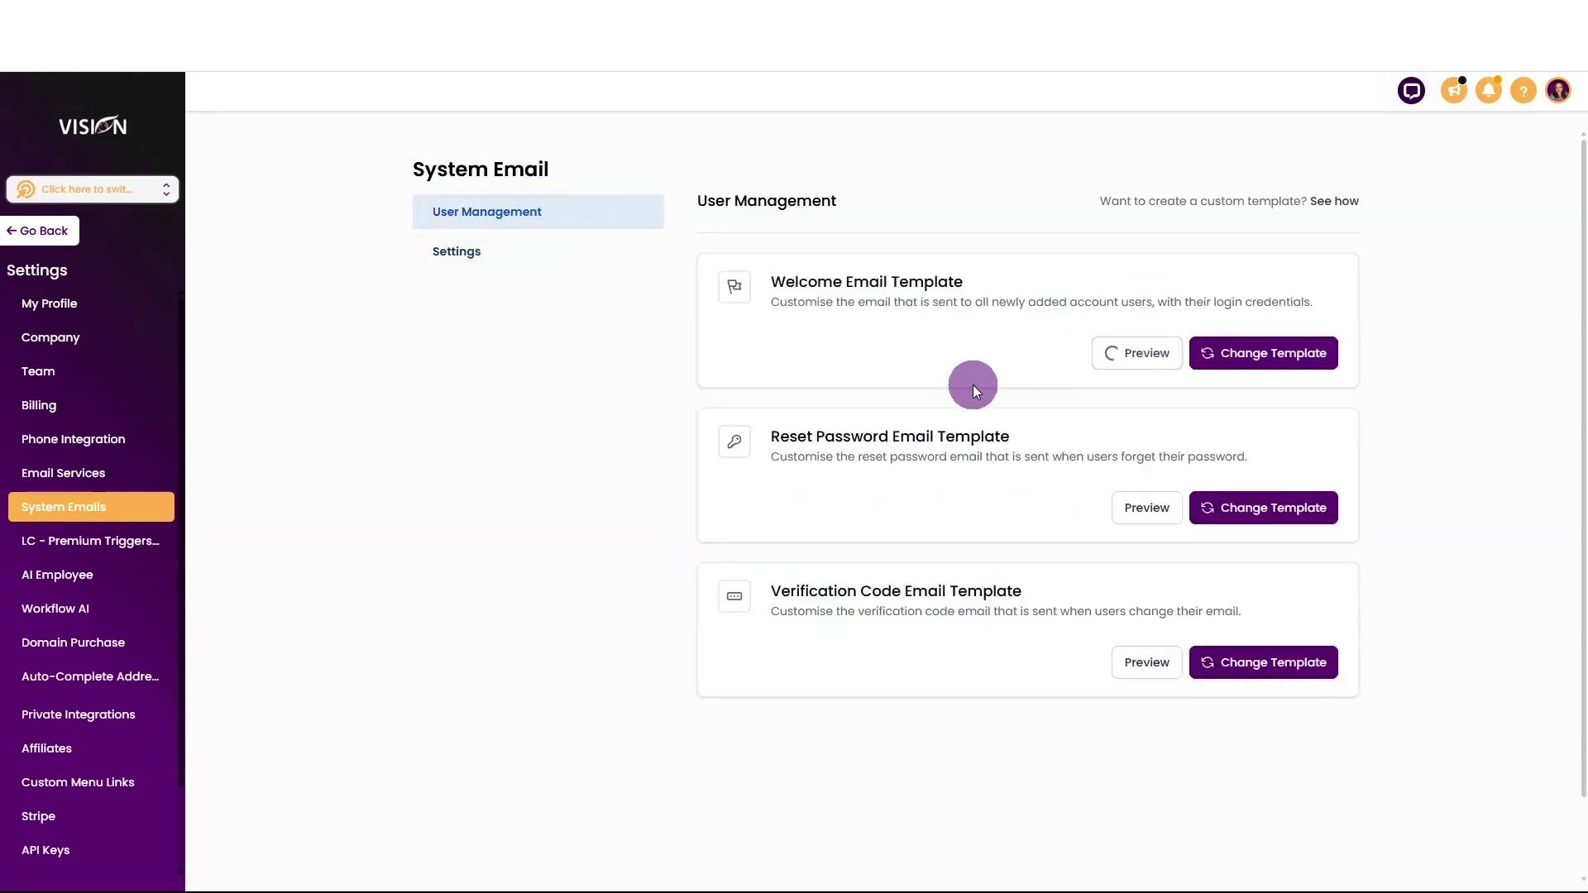
scroll(910, 405, "down", 2)
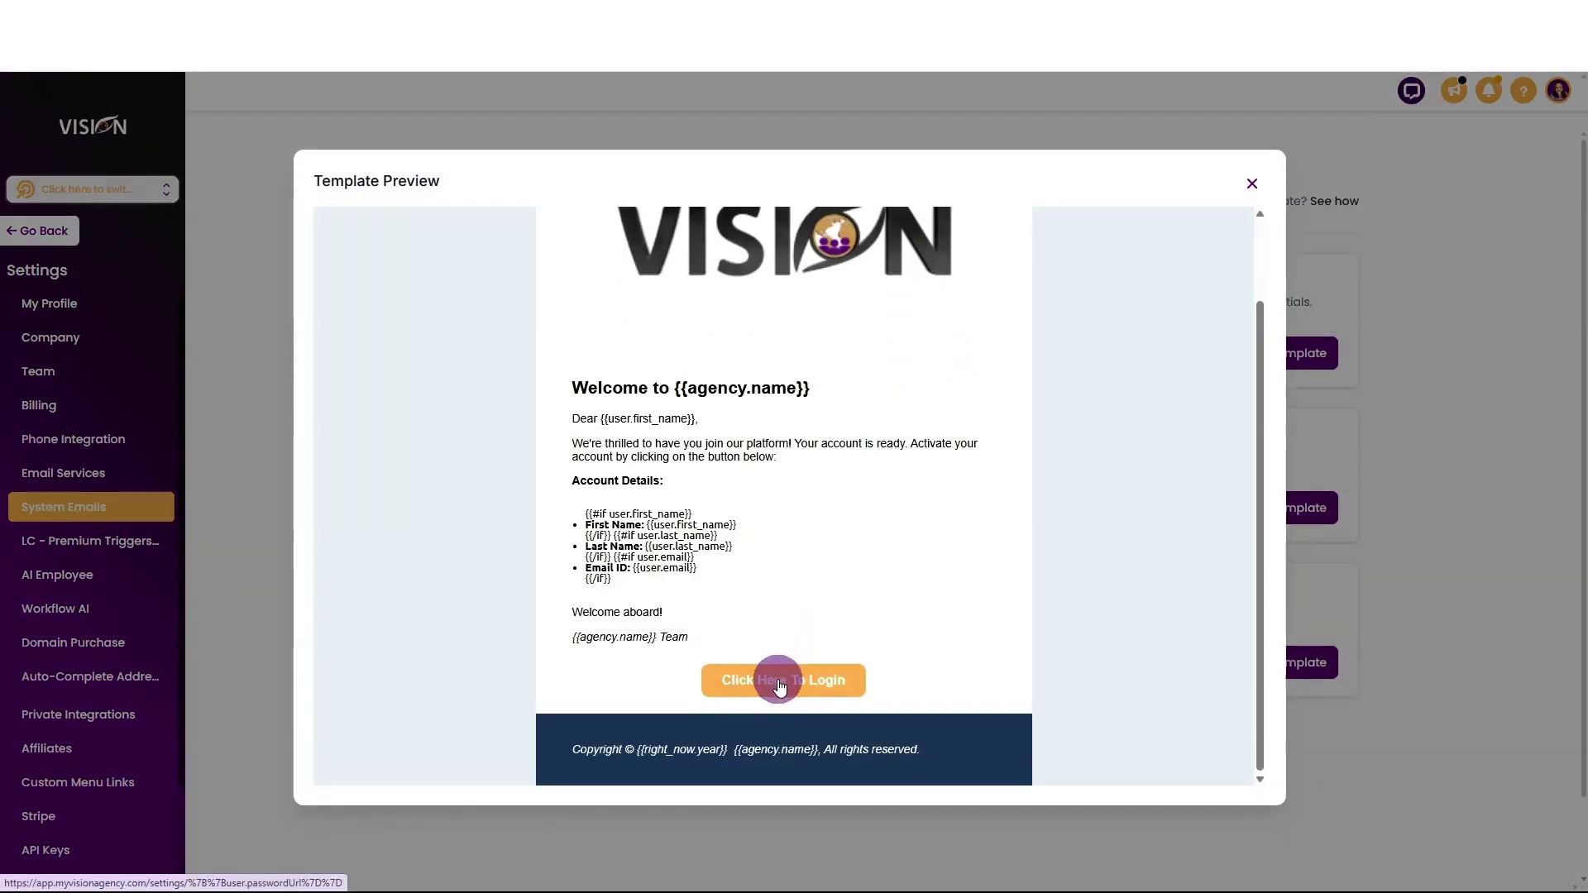
left_click(1253, 184)
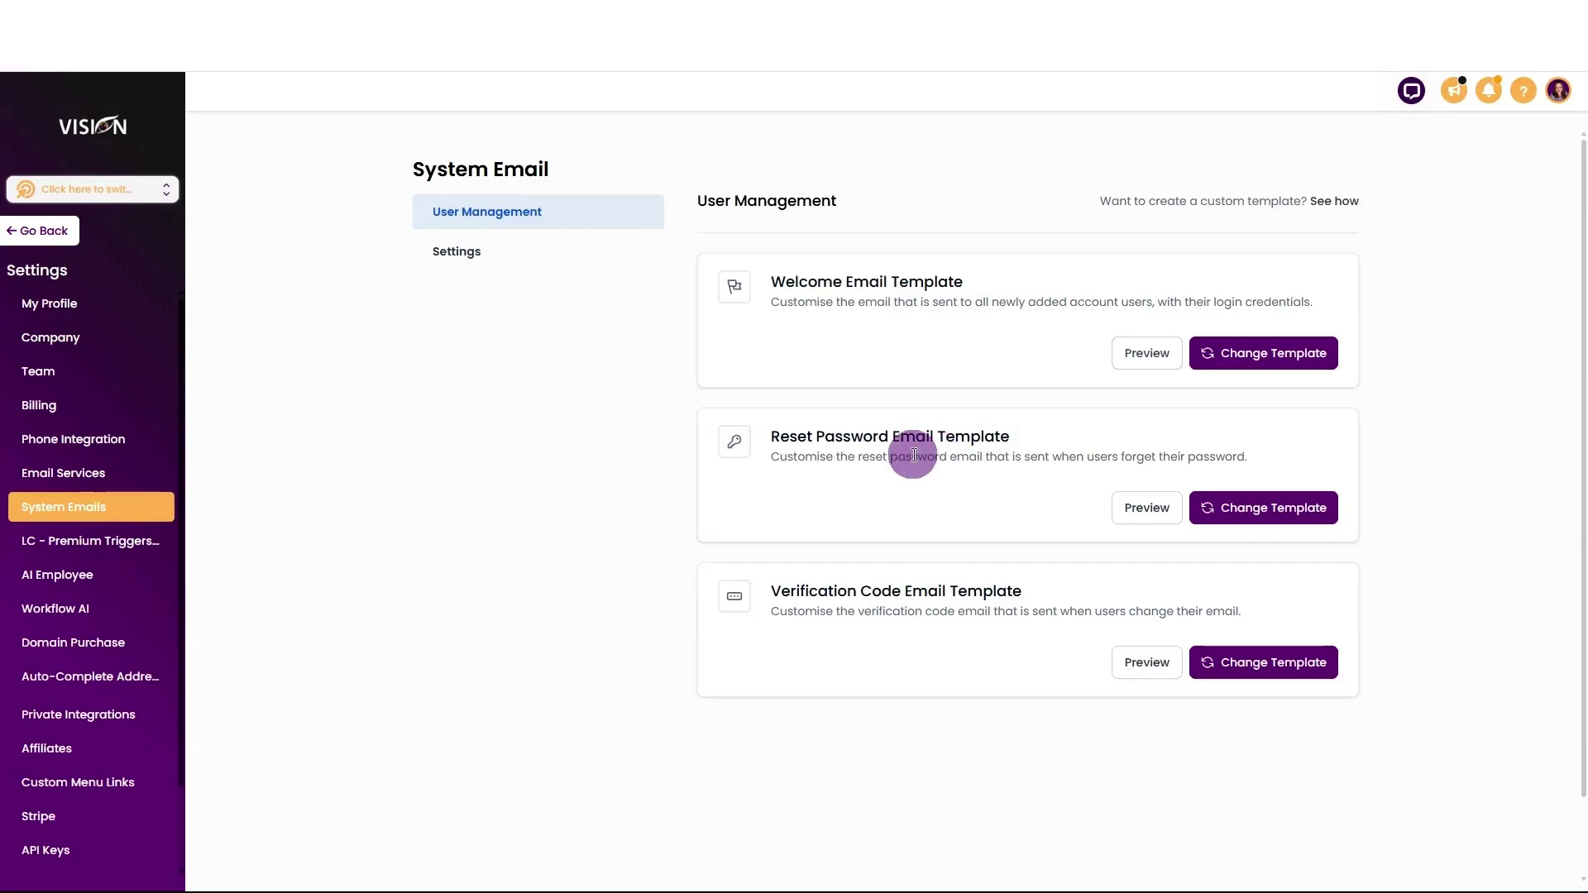
- Preview the Reset Password and Verification Code email templates one after the other, closing each preview
left_click(1129, 507)
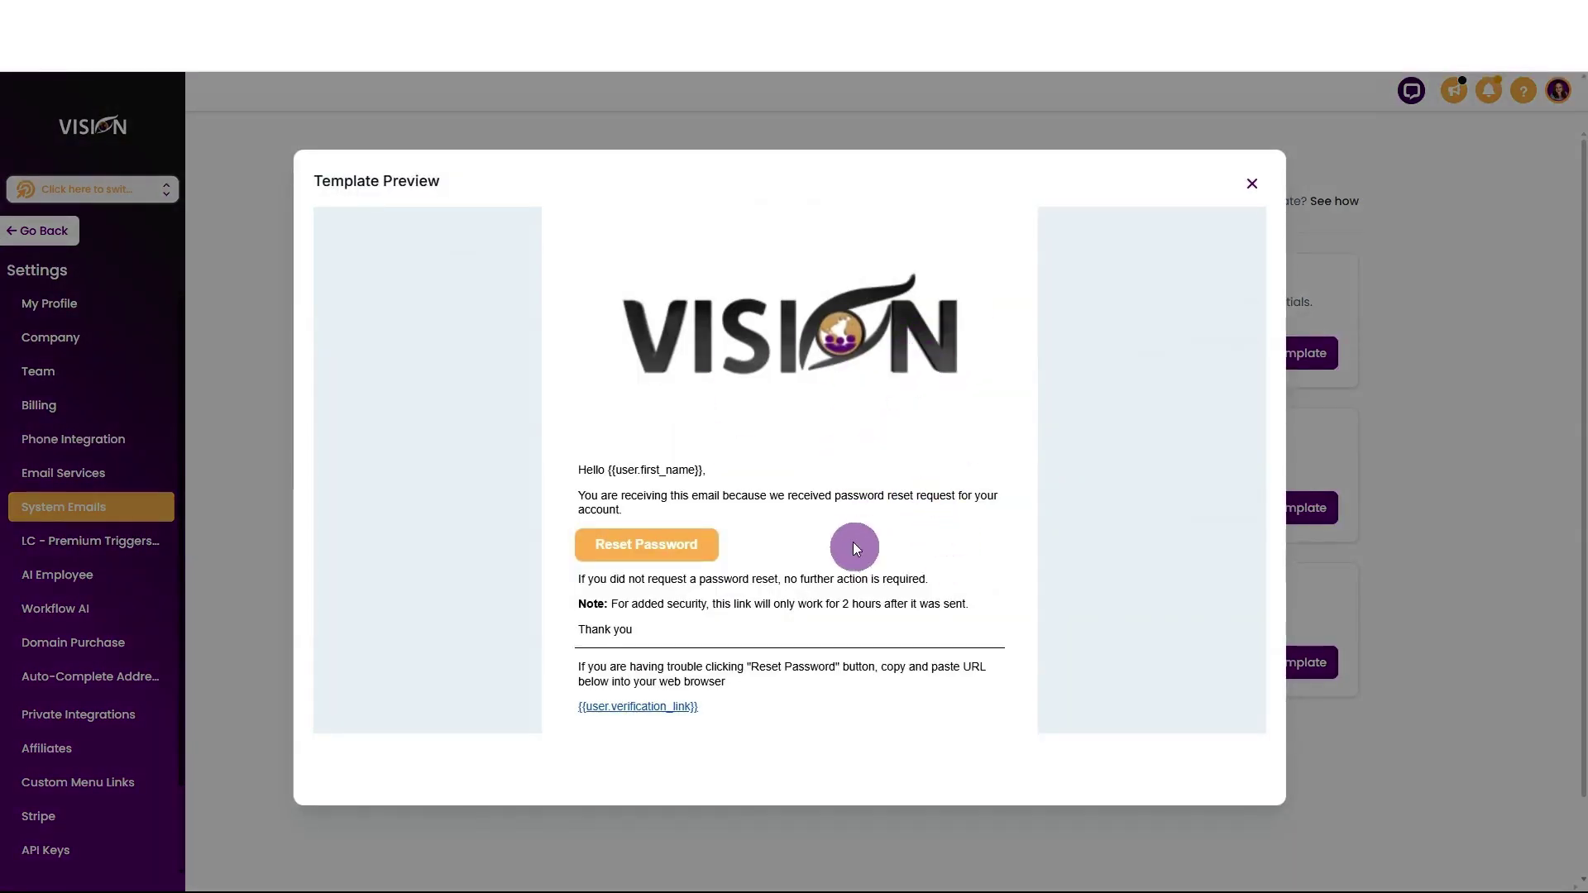
left_click(1250, 188)
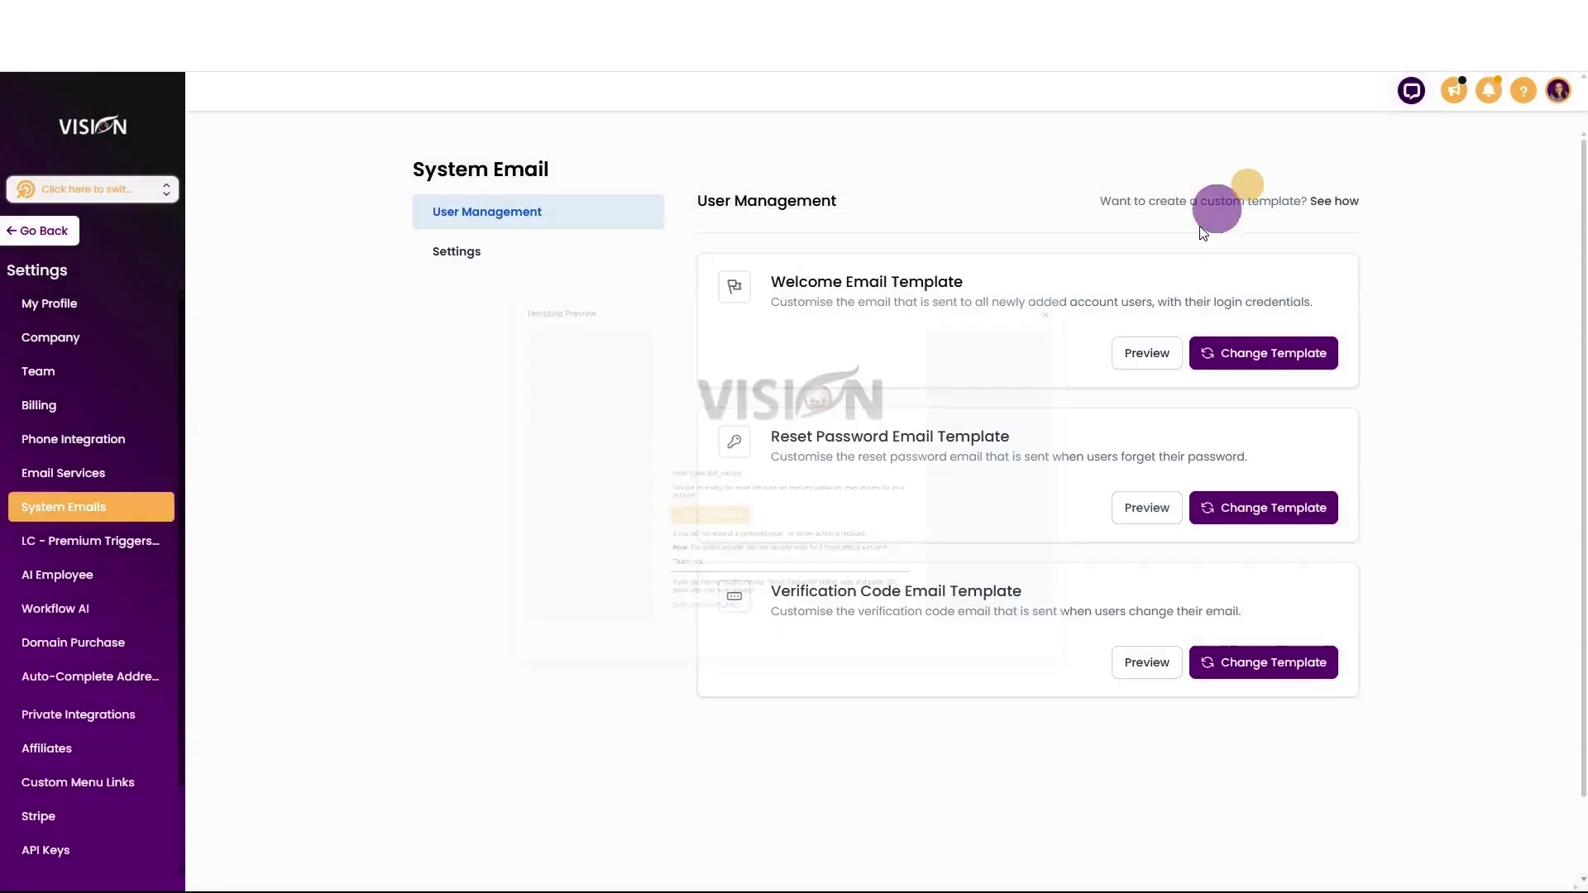
left_click(1135, 664)
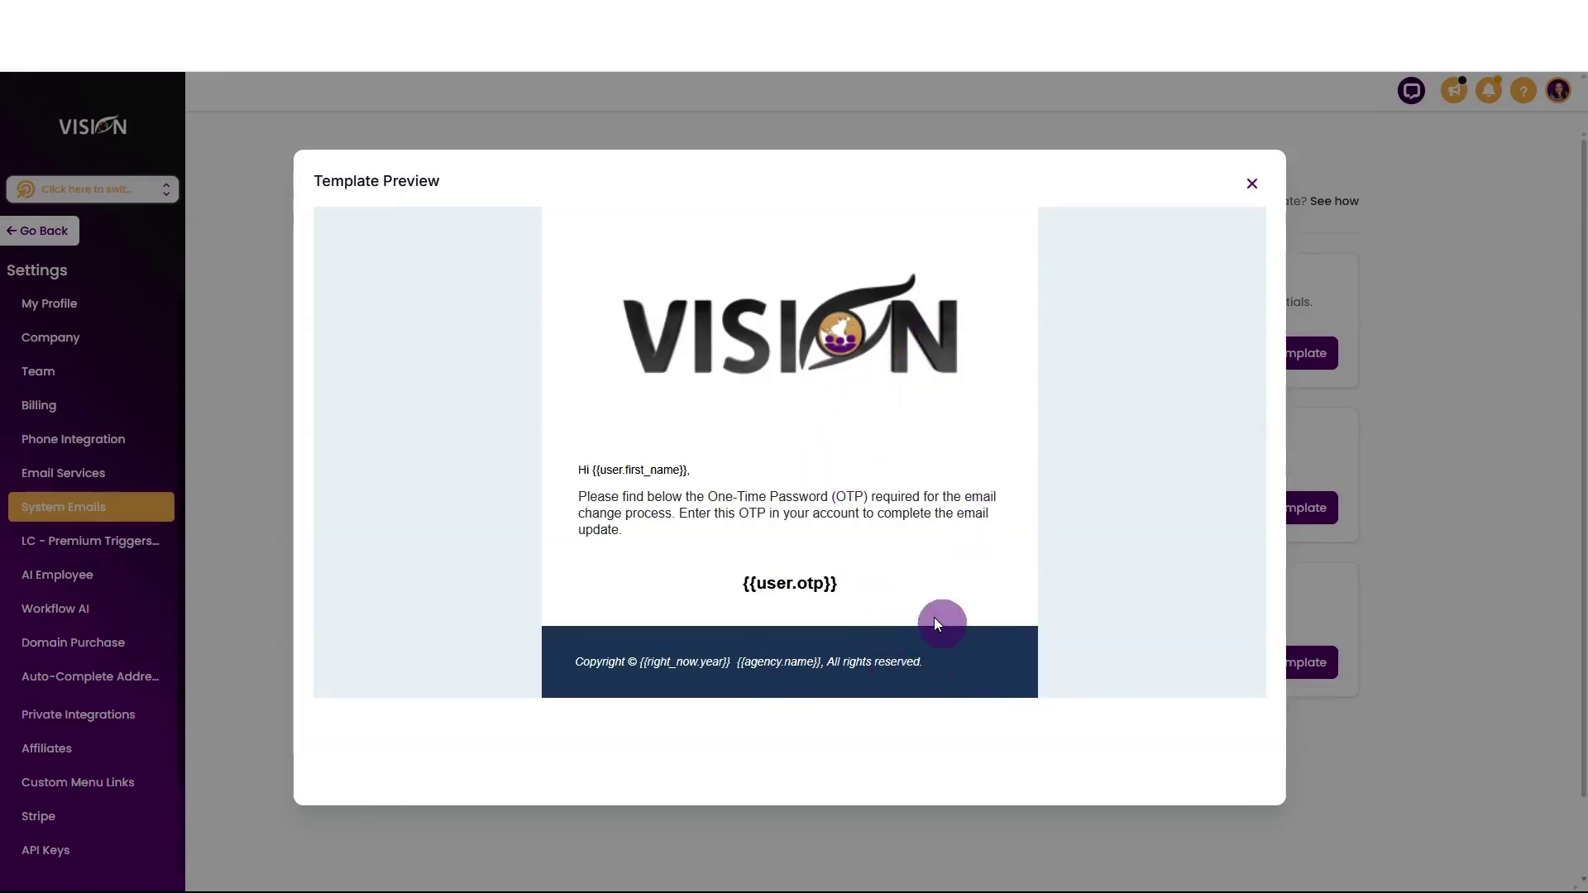
left_click(1257, 184)
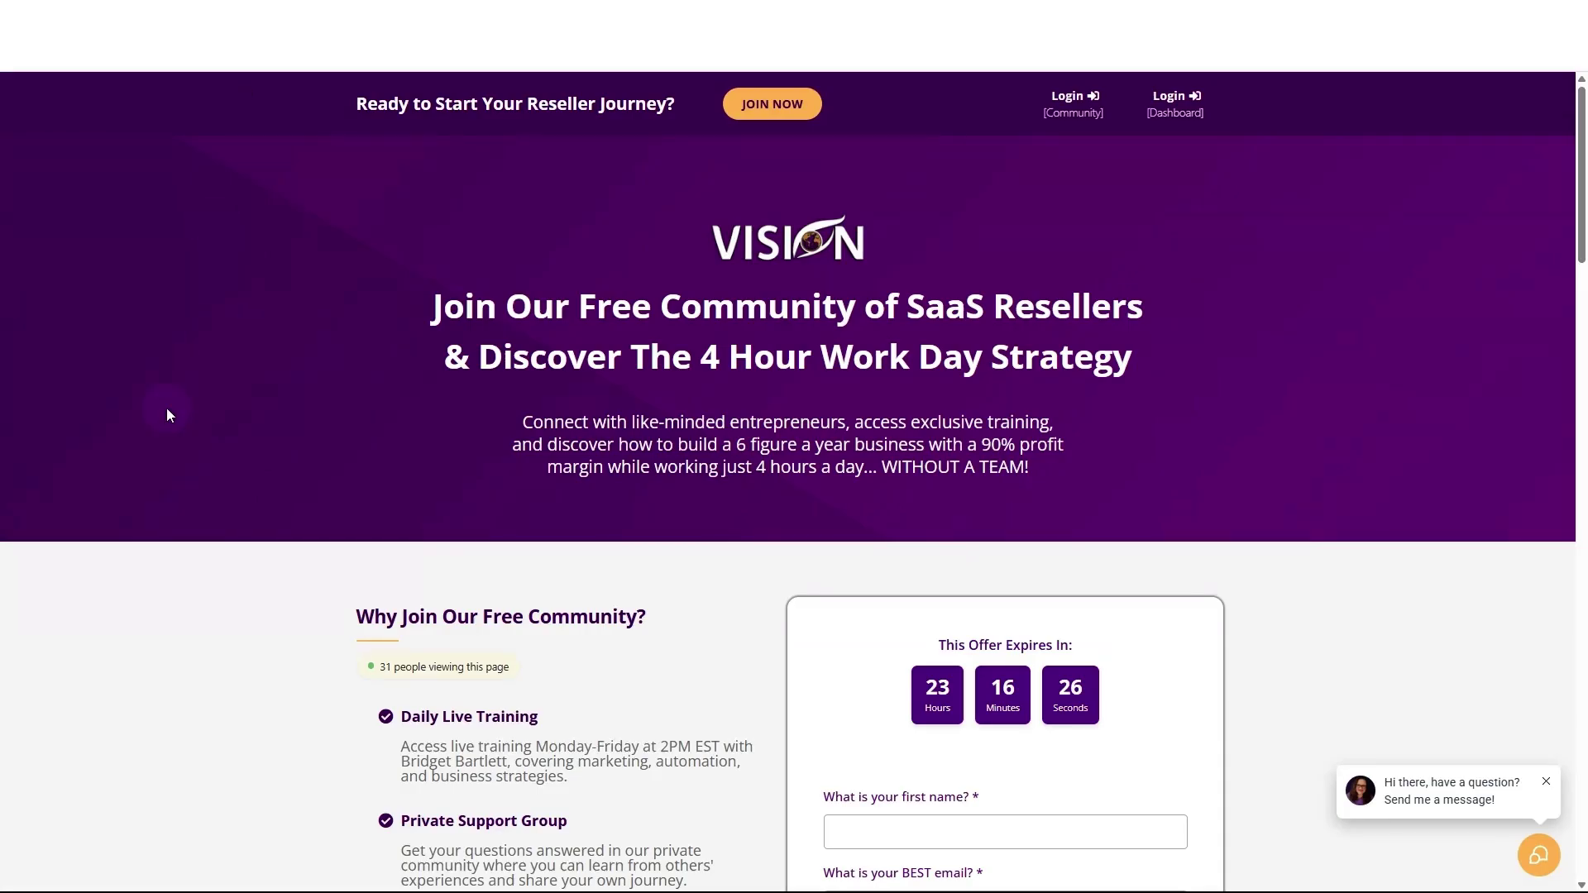
- Look through the free SaaS reseller community page and its sign-up form
scroll(152, 421, "down", 2)
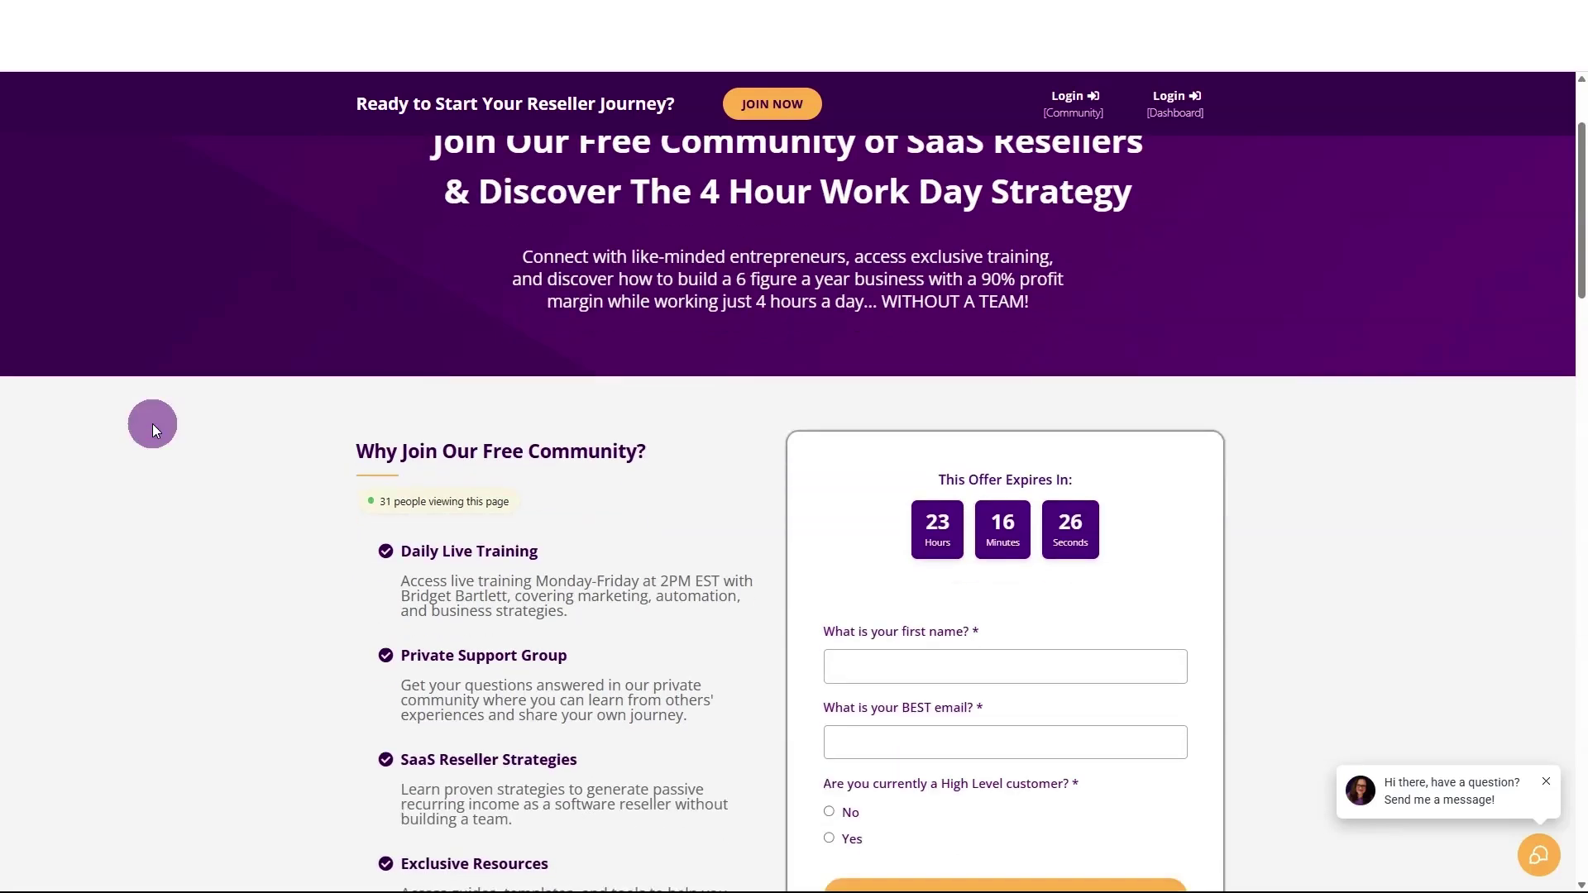
scroll(152, 423, "down", 2)
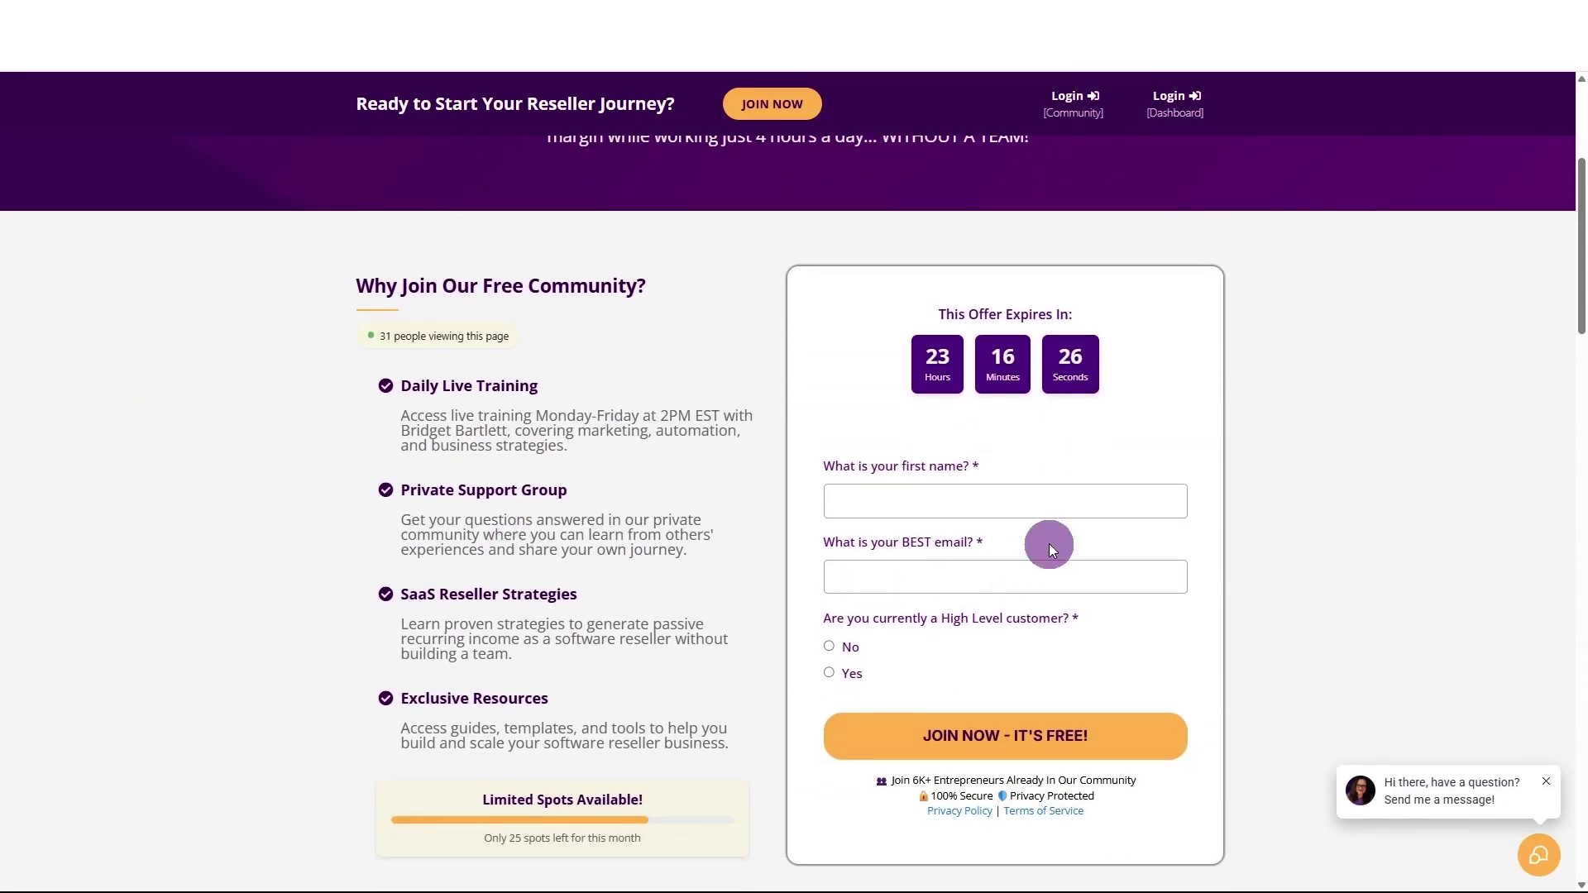
scroll(1346, 451, "down", 6)
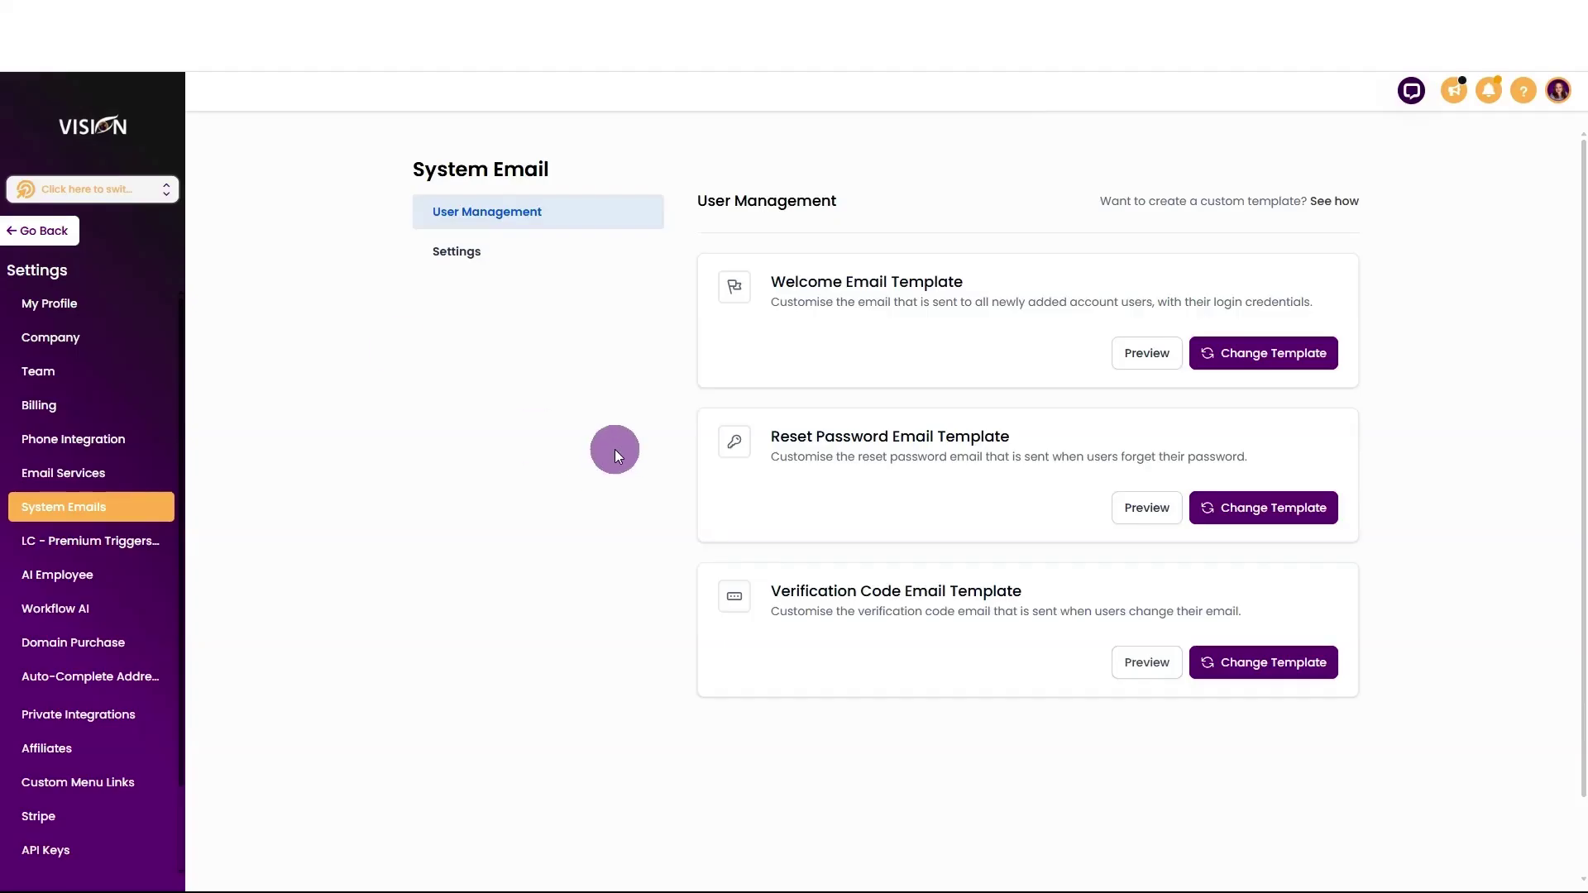
- Start changing the Welcome Email Template and choose the My Vision Agency™ sub-account as its source
left_click(1251, 358)
left_click(719, 323)
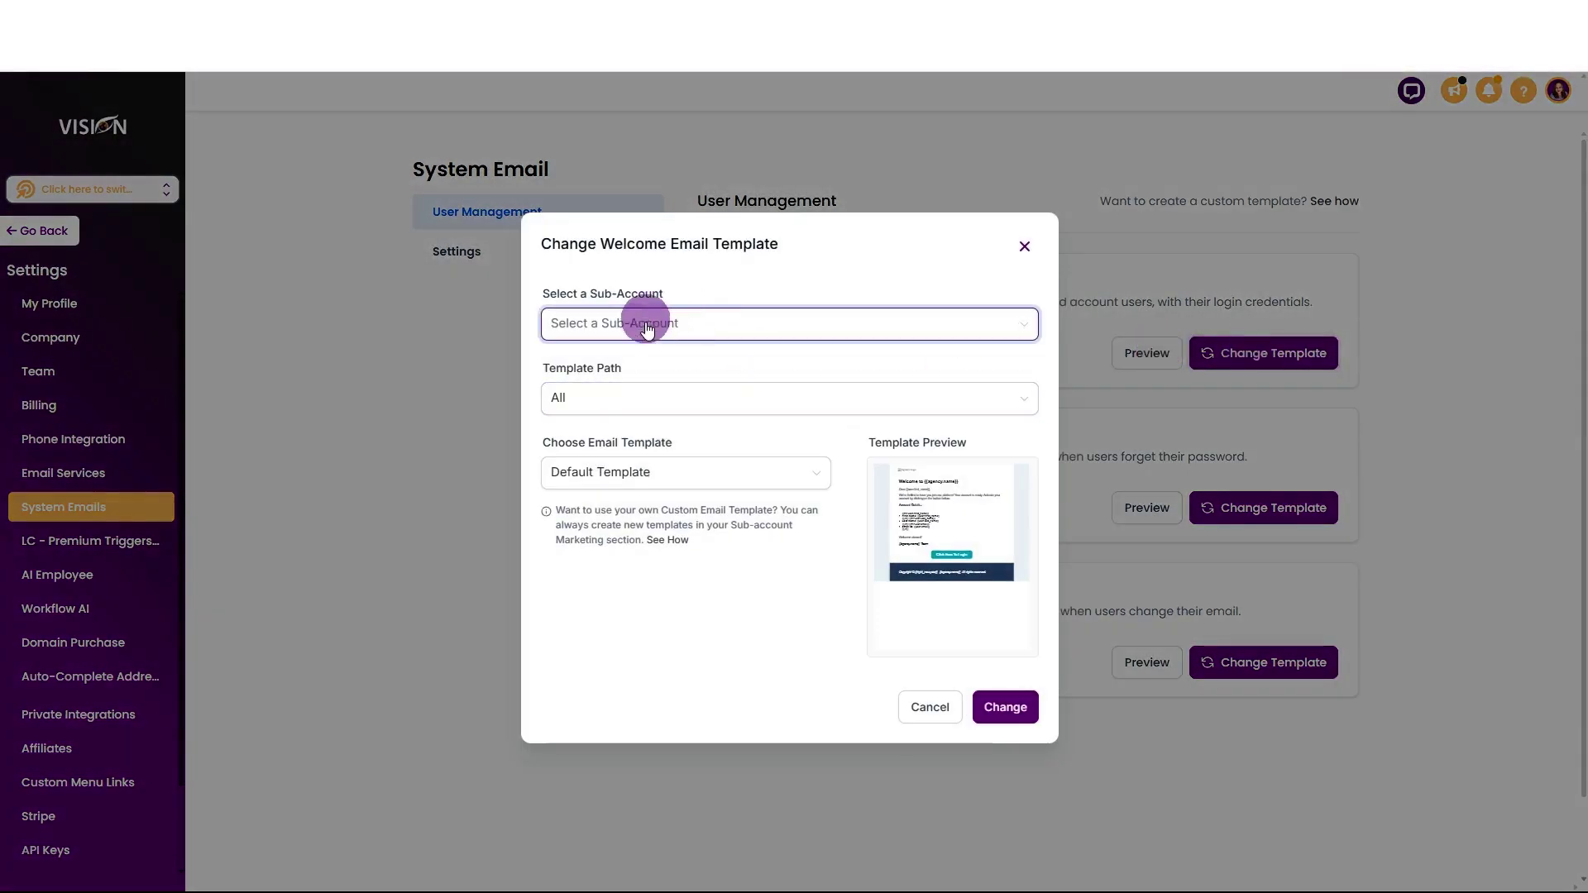
left_click(647, 327)
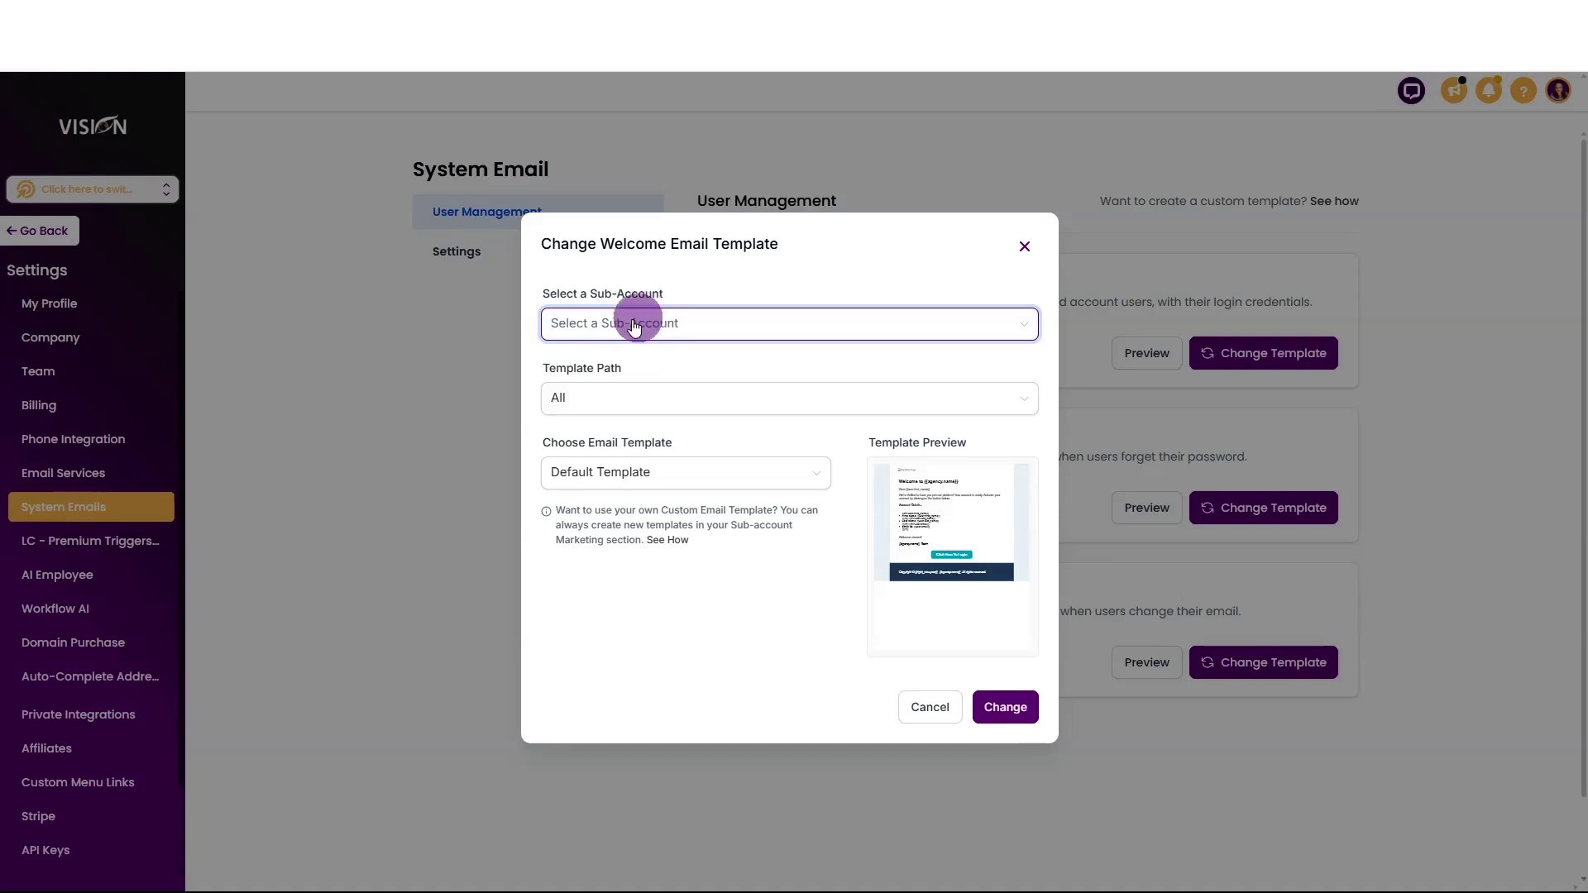
left_click(634, 328)
type("my vision agency")
left_click(620, 358)
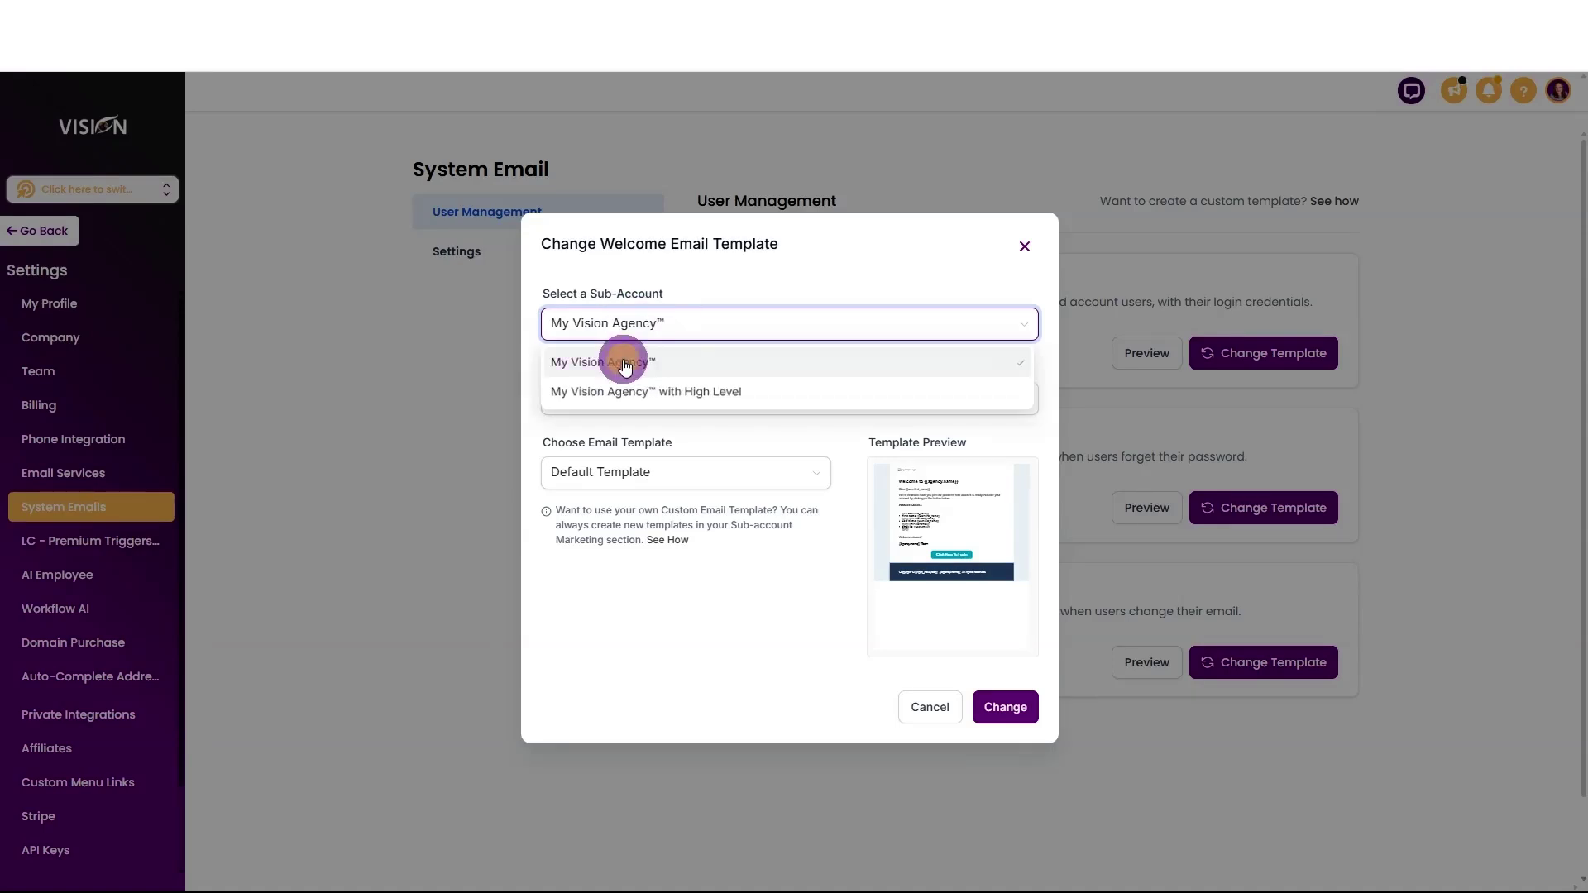
- Choose All as the template path and browse the email templates available for the welcome email
left_click(608, 400)
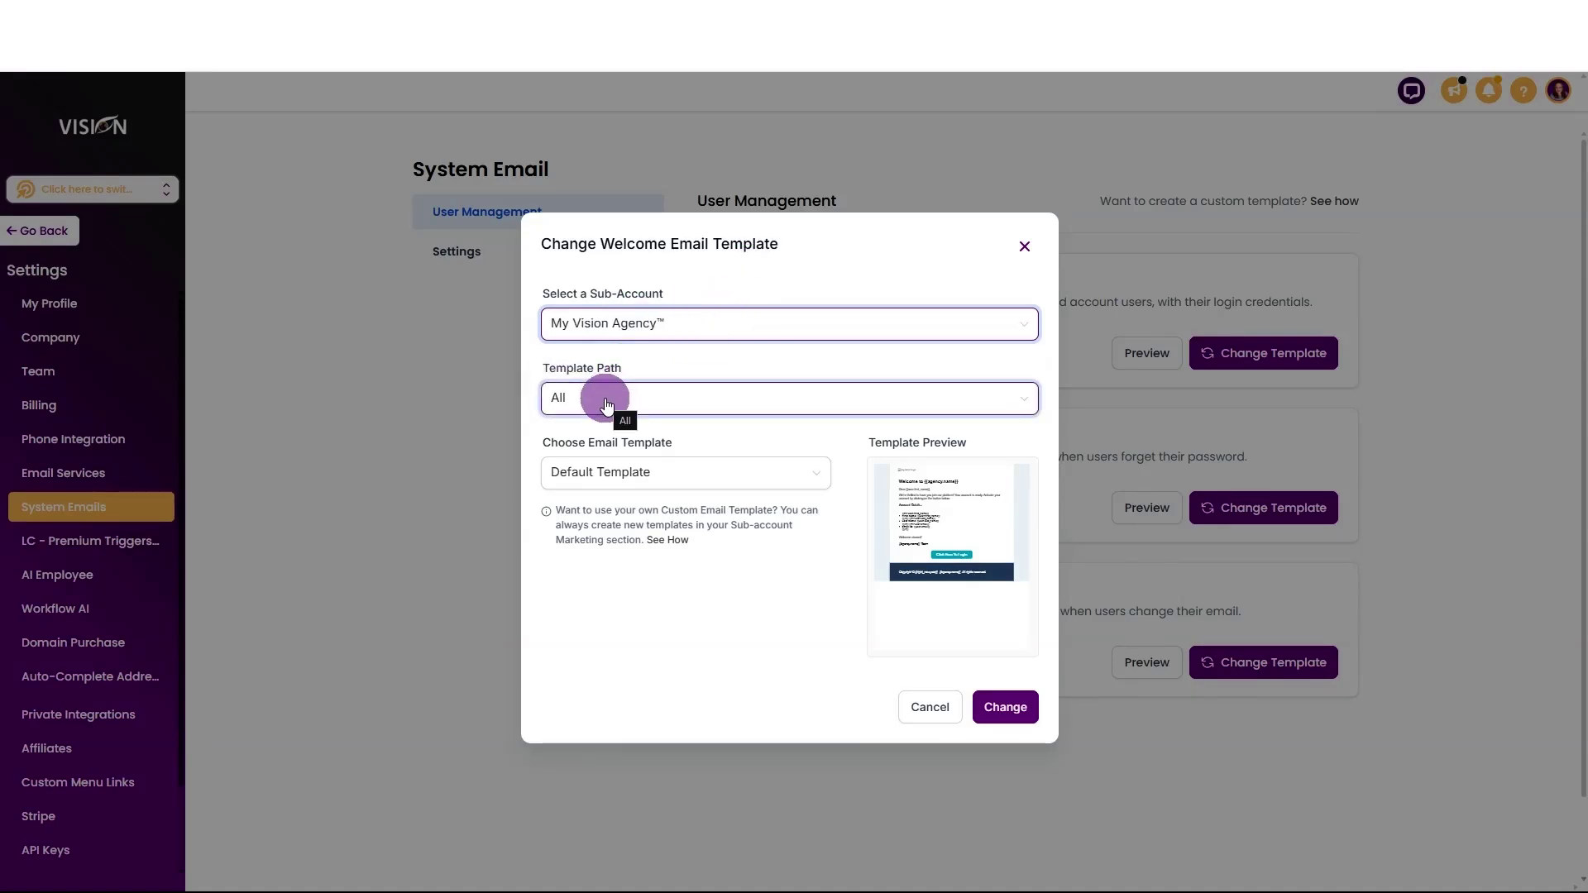
left_click(605, 401)
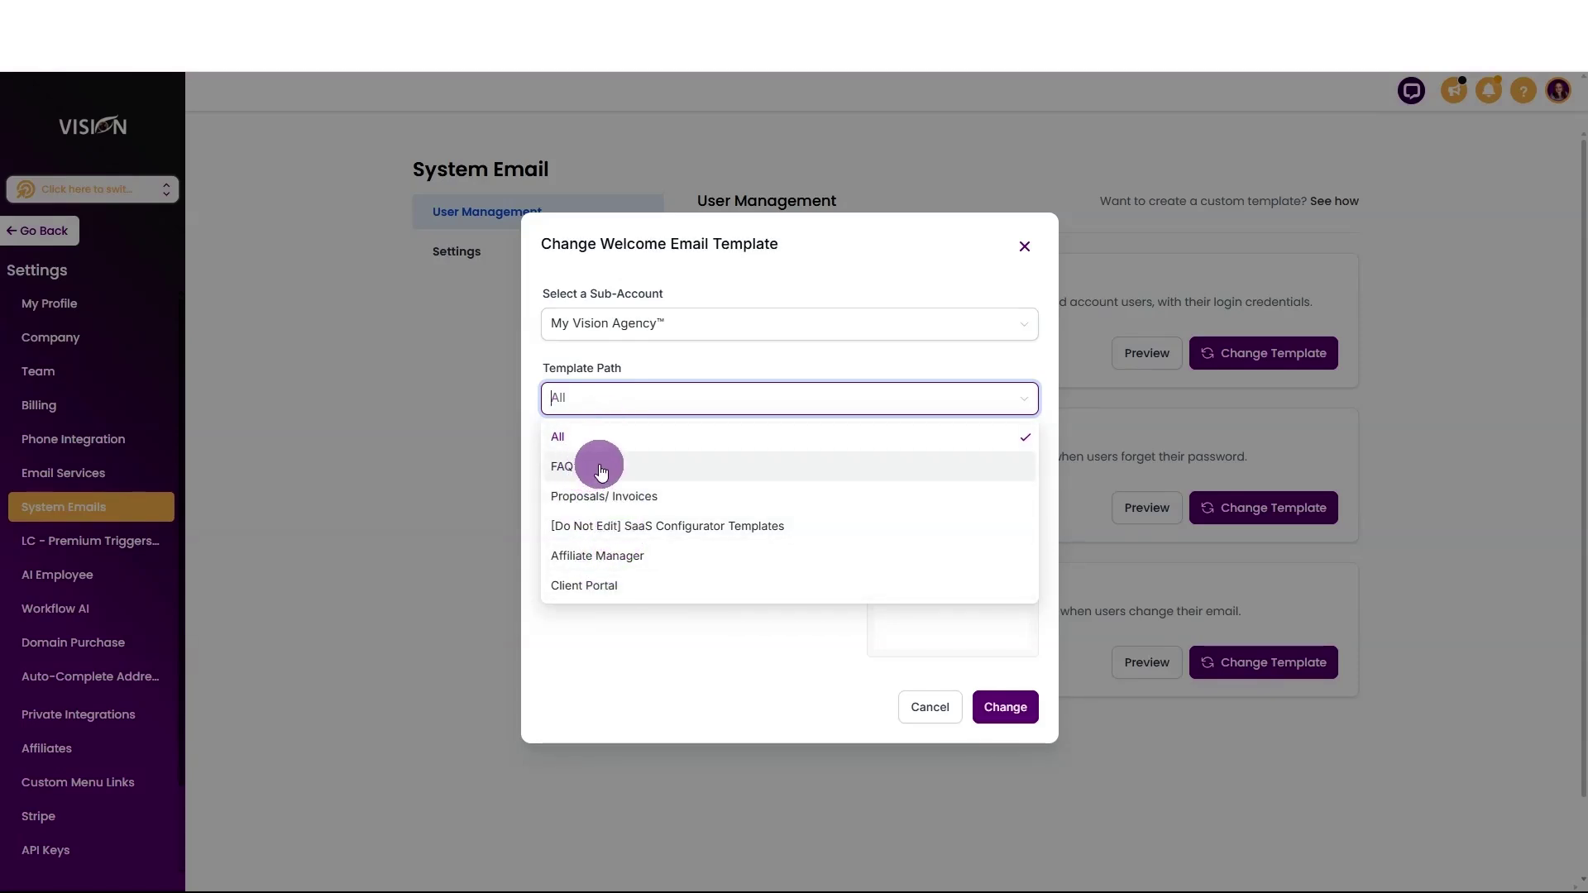
left_click(583, 435)
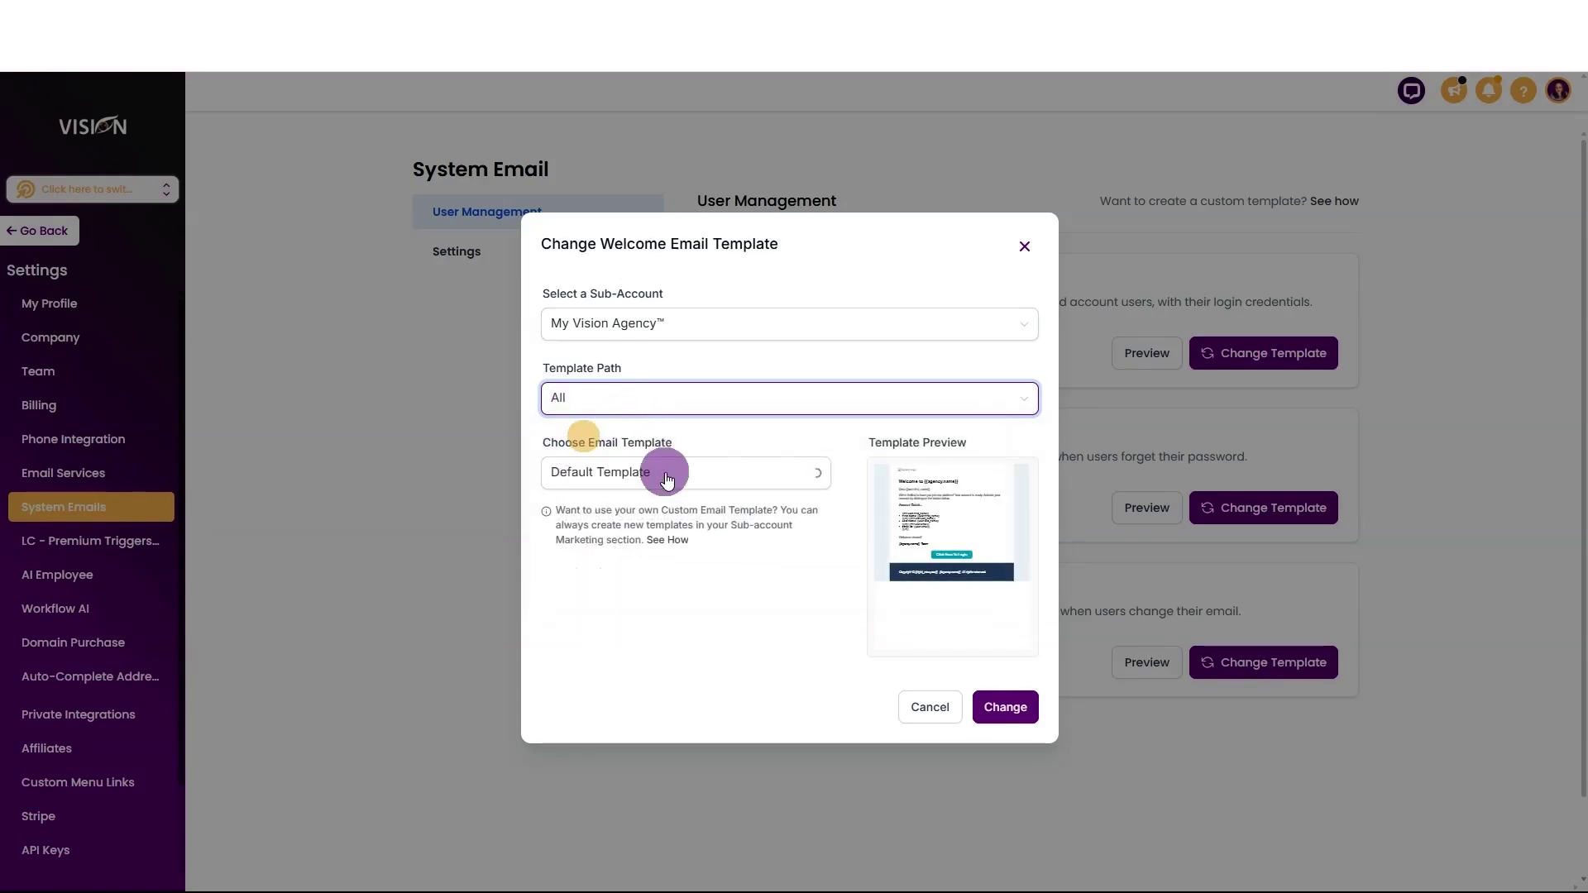
left_click(650, 471)
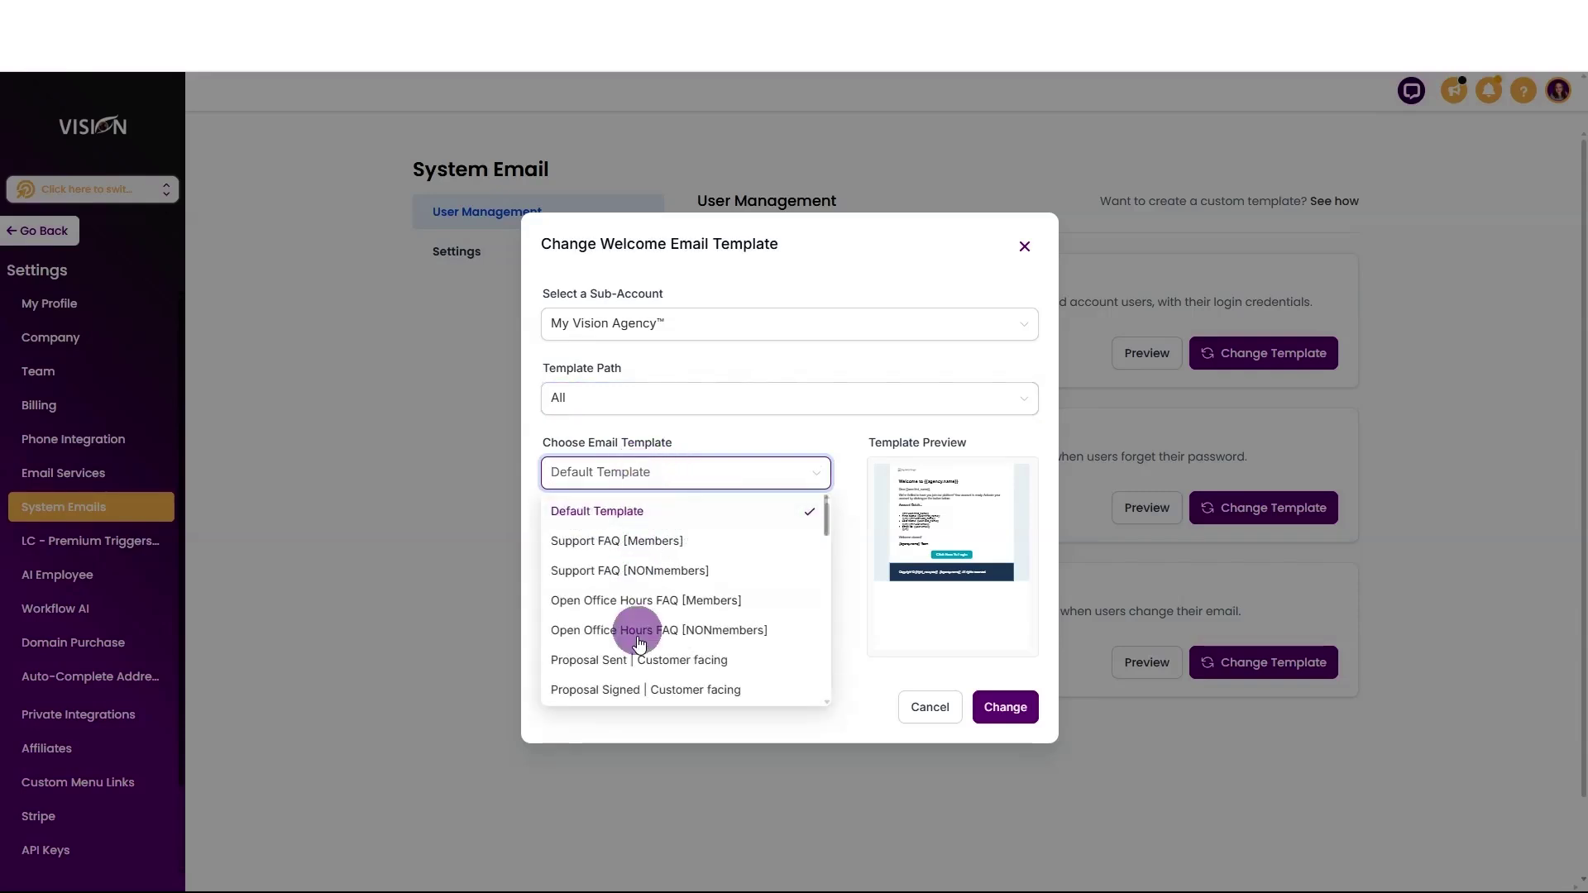
scroll(649, 596, "down", 3)
scroll(661, 579, "up", 3)
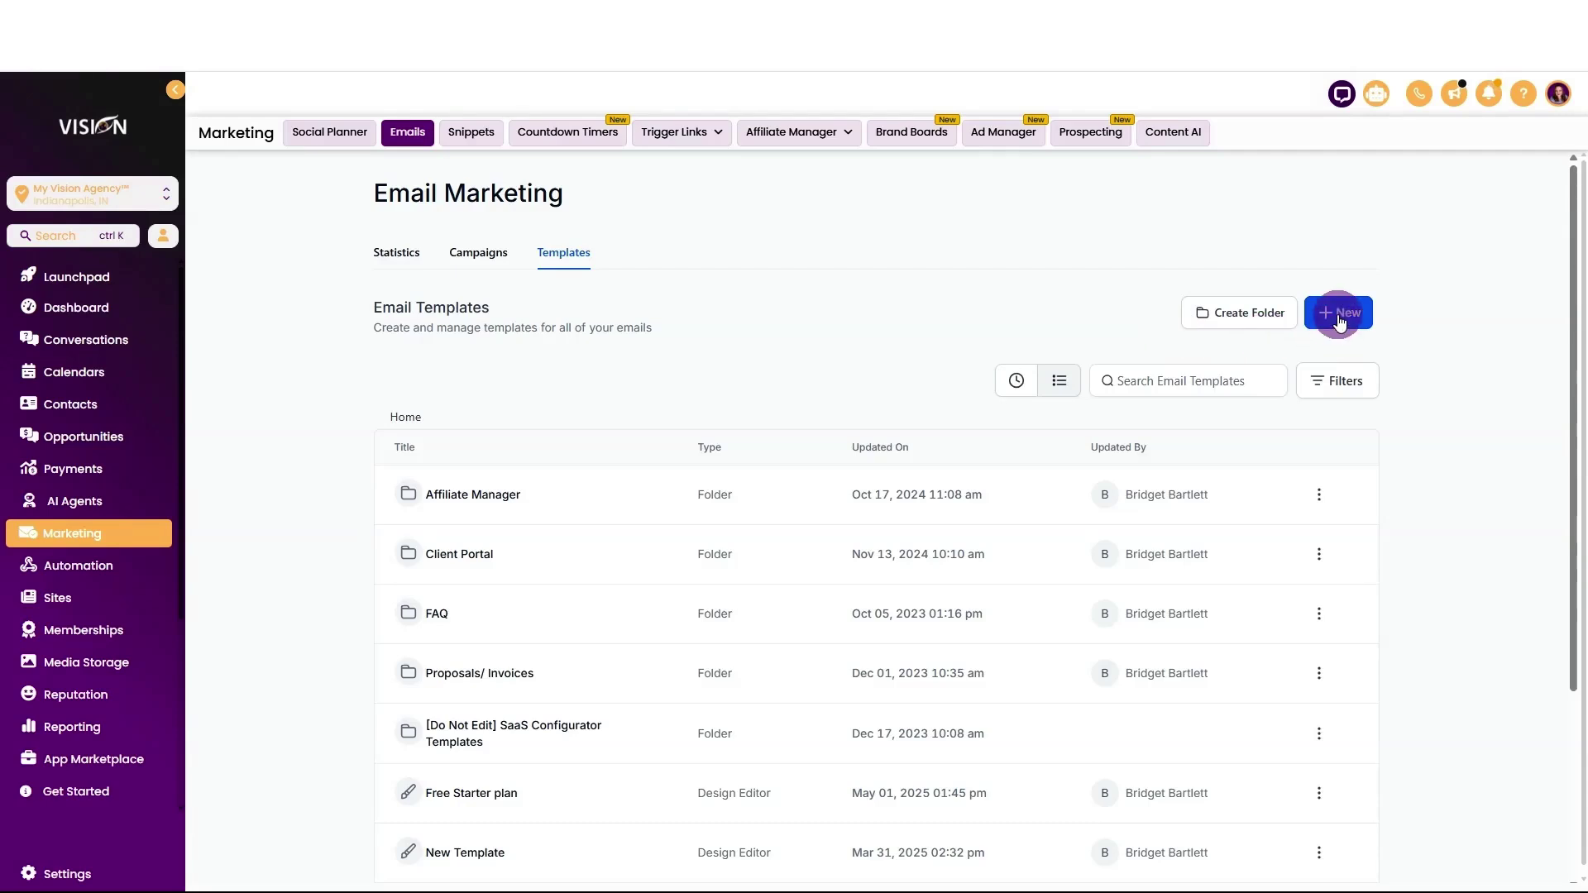
- Create an email template folder named "Agency Admin"
left_click(1229, 312)
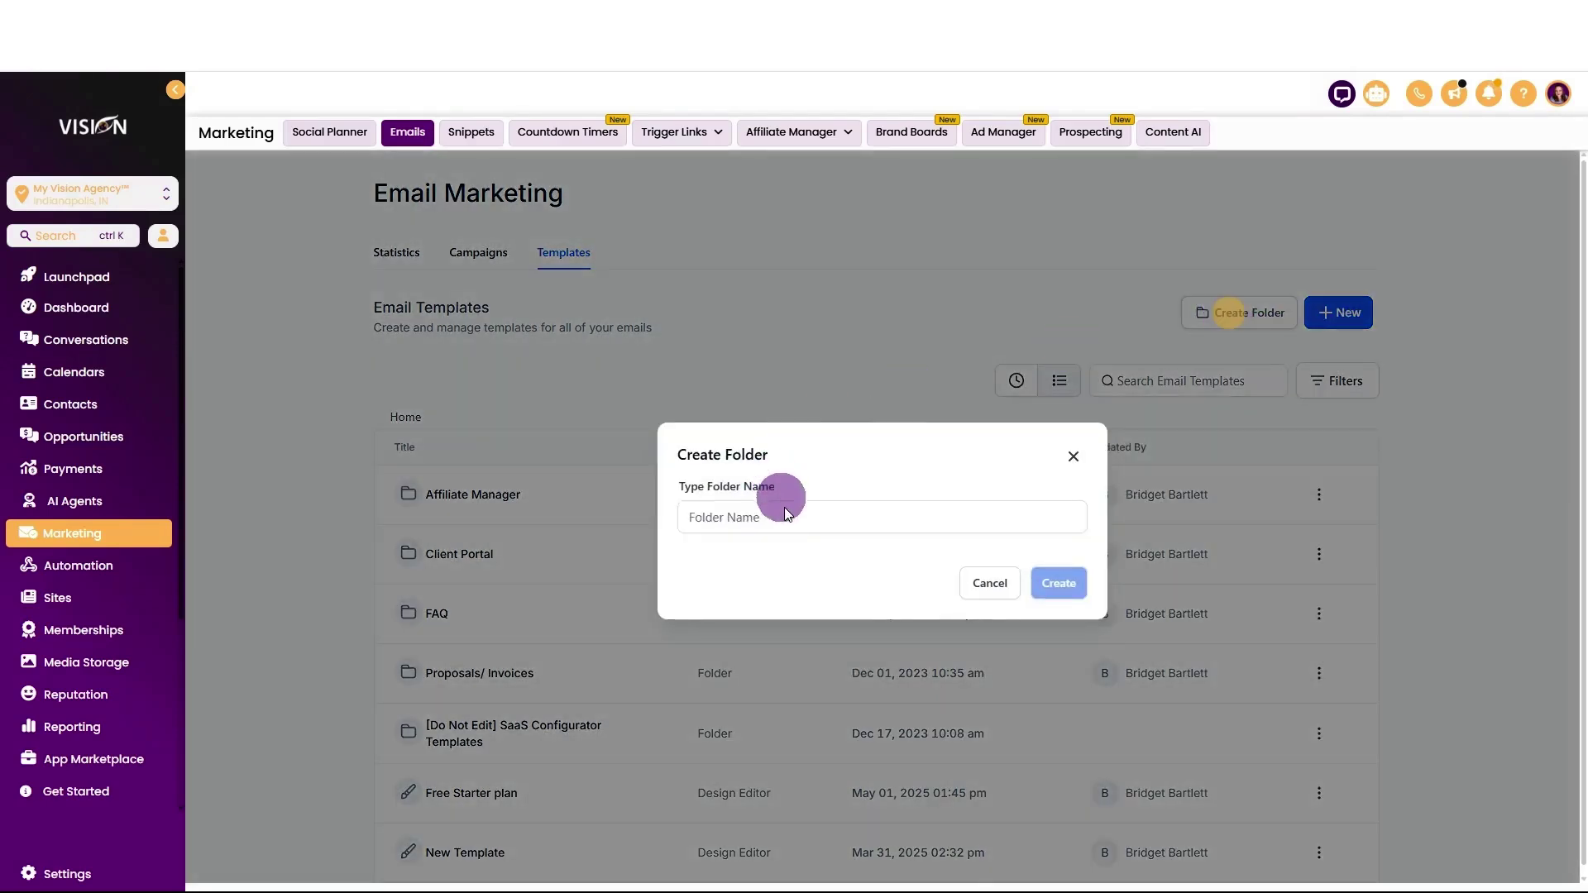
left_click(788, 516)
type("Agency Adin")
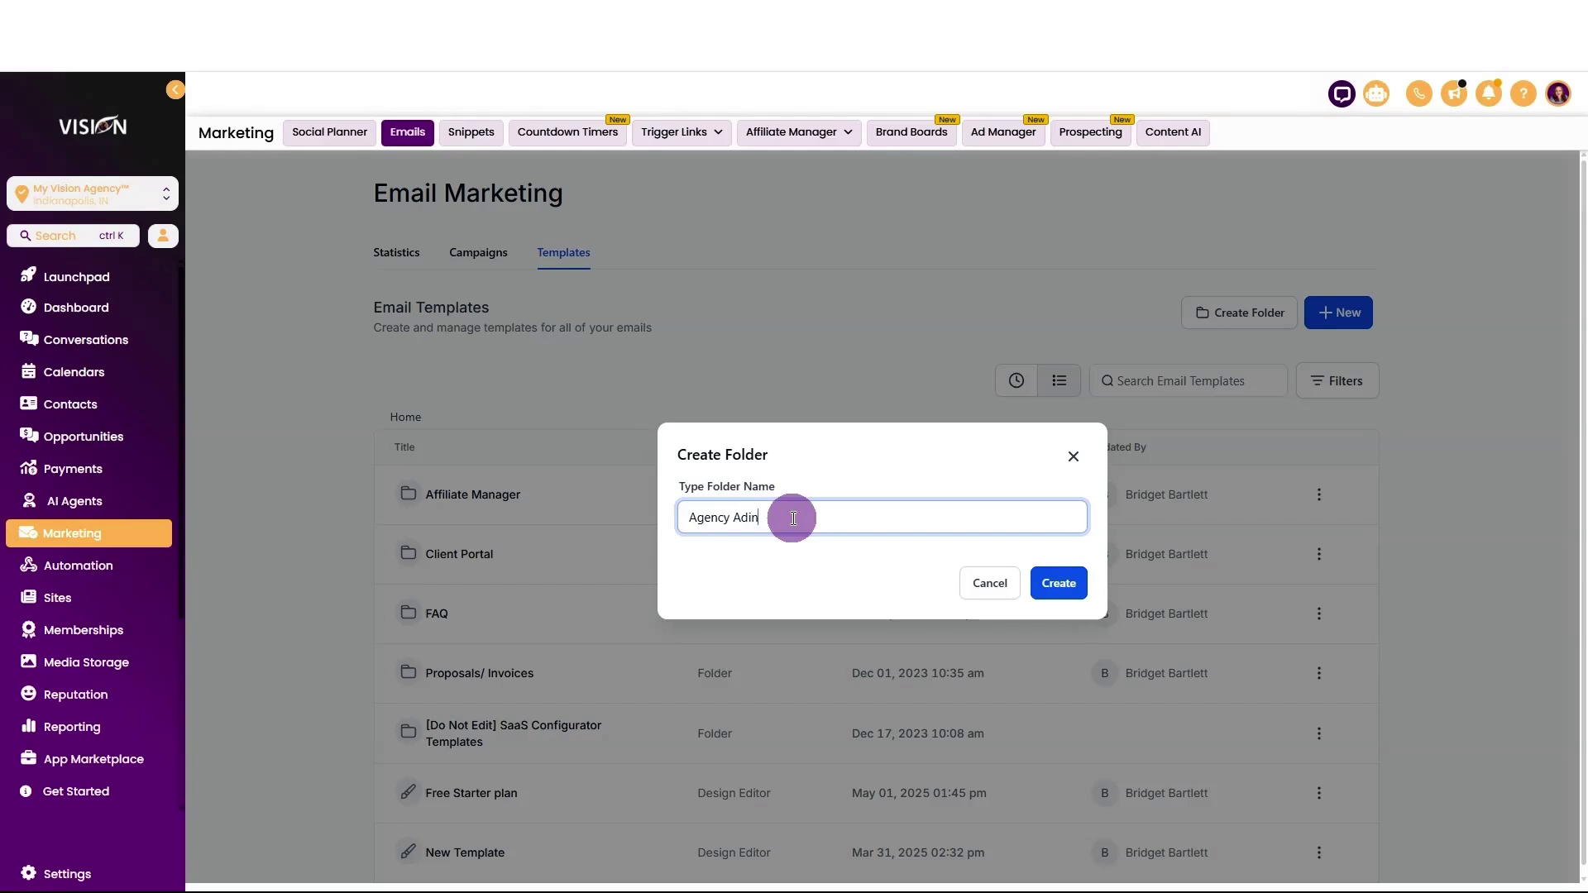
key("BackSpace")
key("BackSpace")
type("min")
left_click(1059, 583)
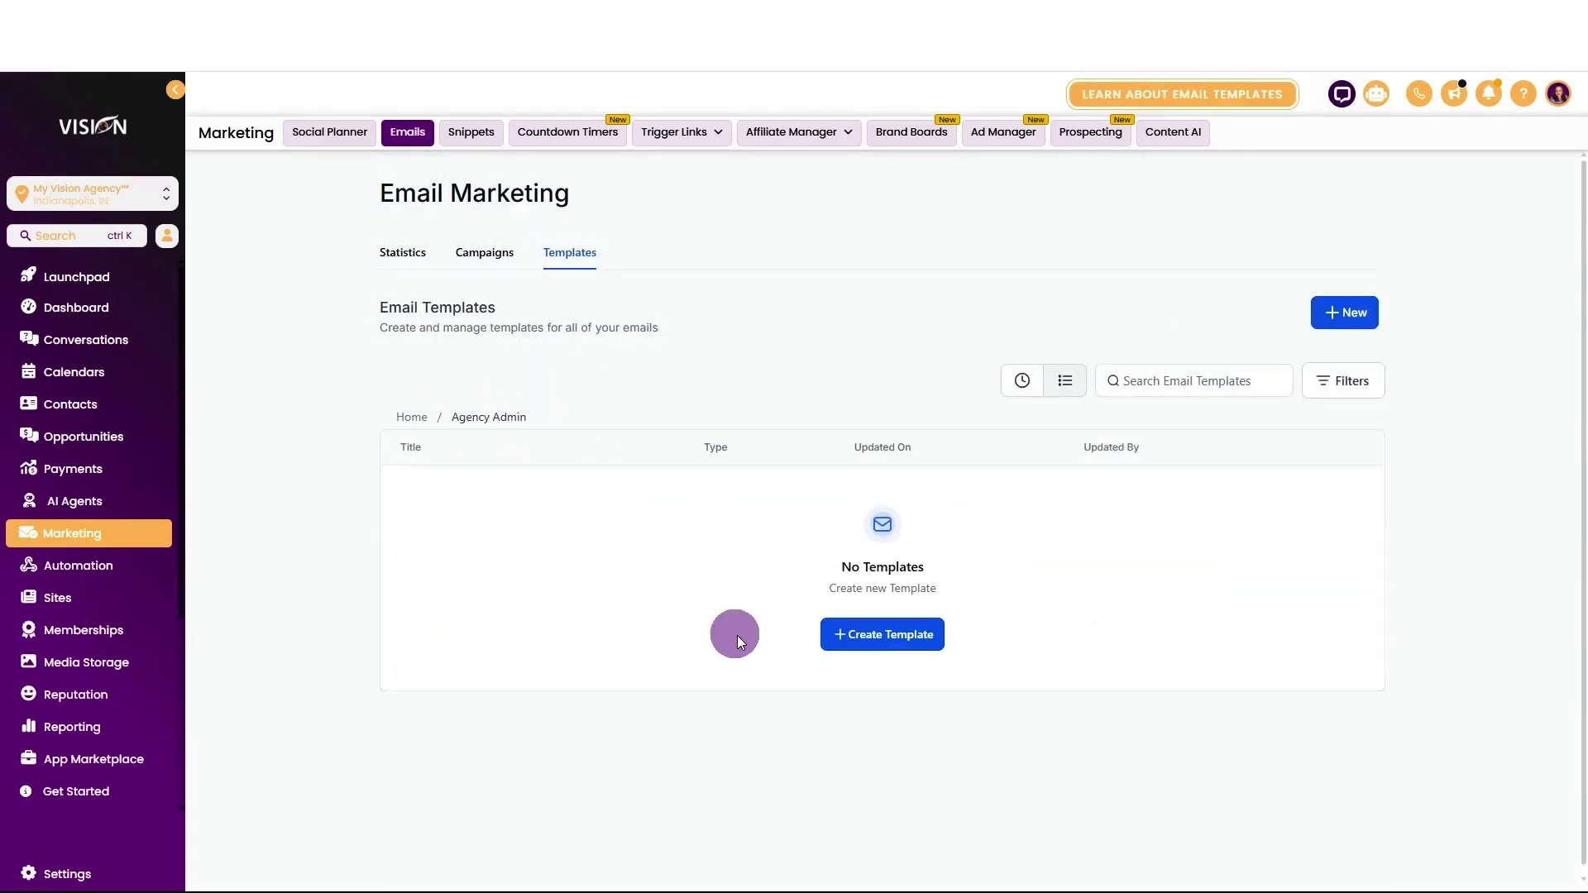
- Create a new email template in the Agency Admin folder from the system template "System Emails - Welcome Email"
left_click(881, 635)
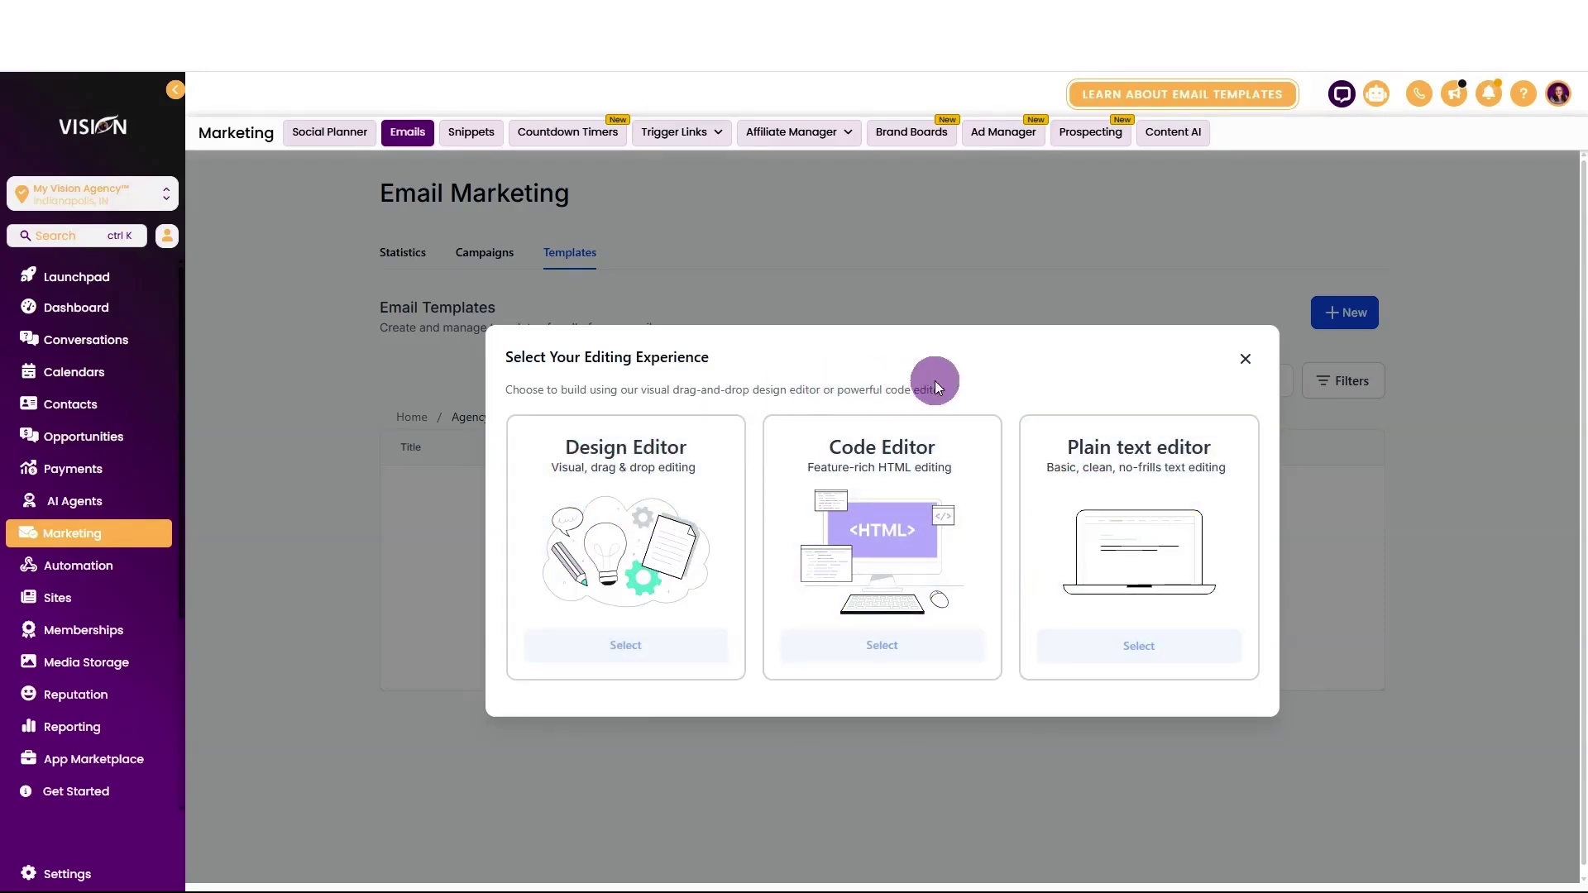
left_click(1238, 358)
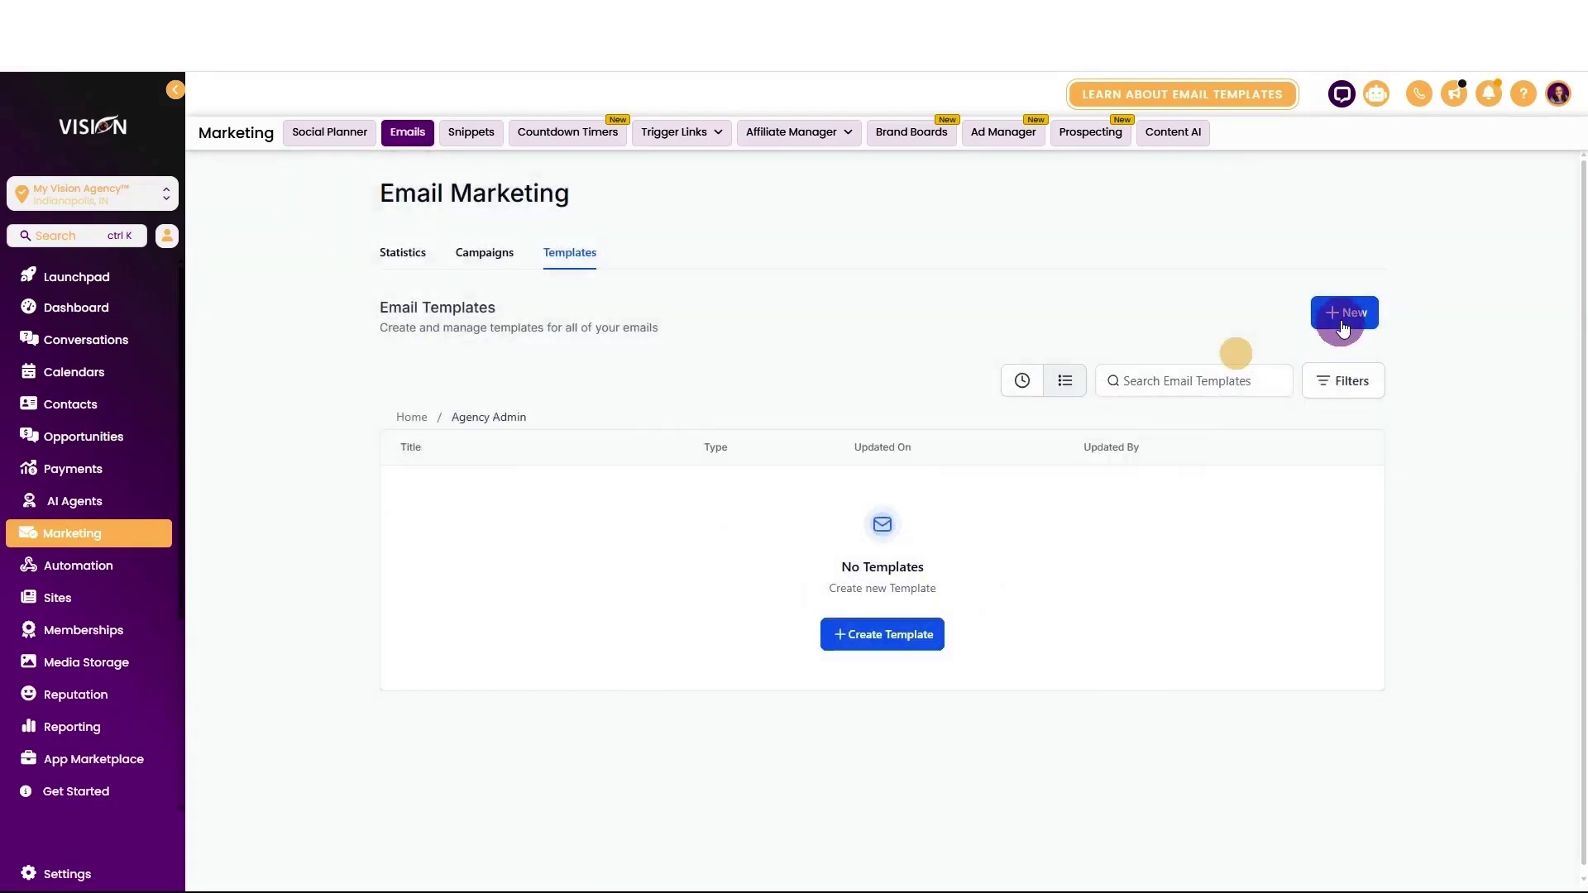
left_click(1343, 318)
left_click(1276, 219)
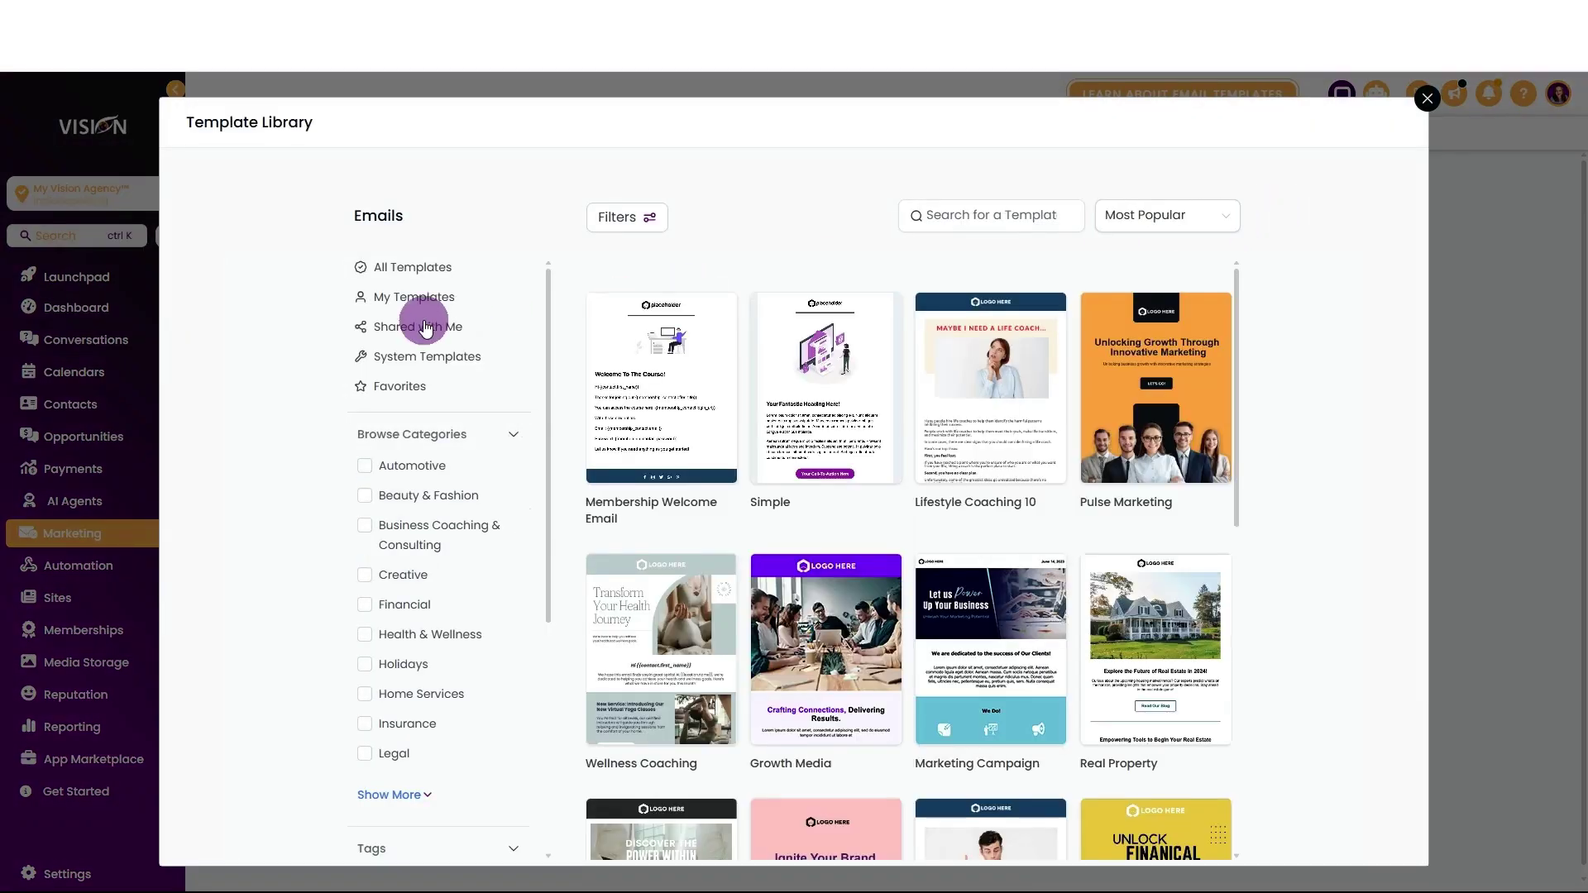
left_click(409, 362)
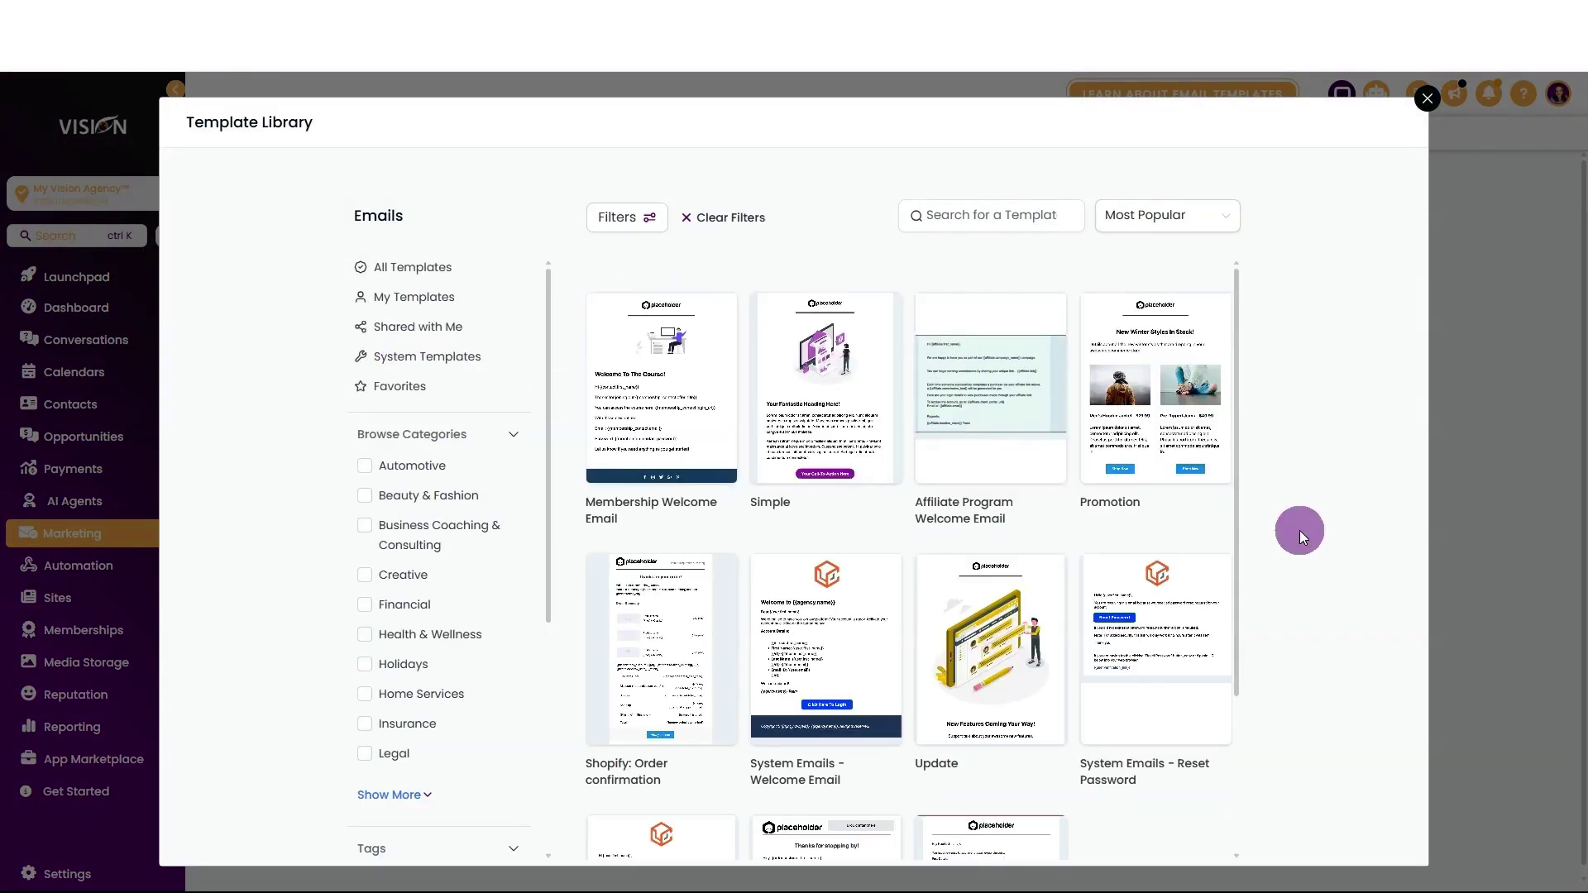
scroll(935, 703, "down", 3)
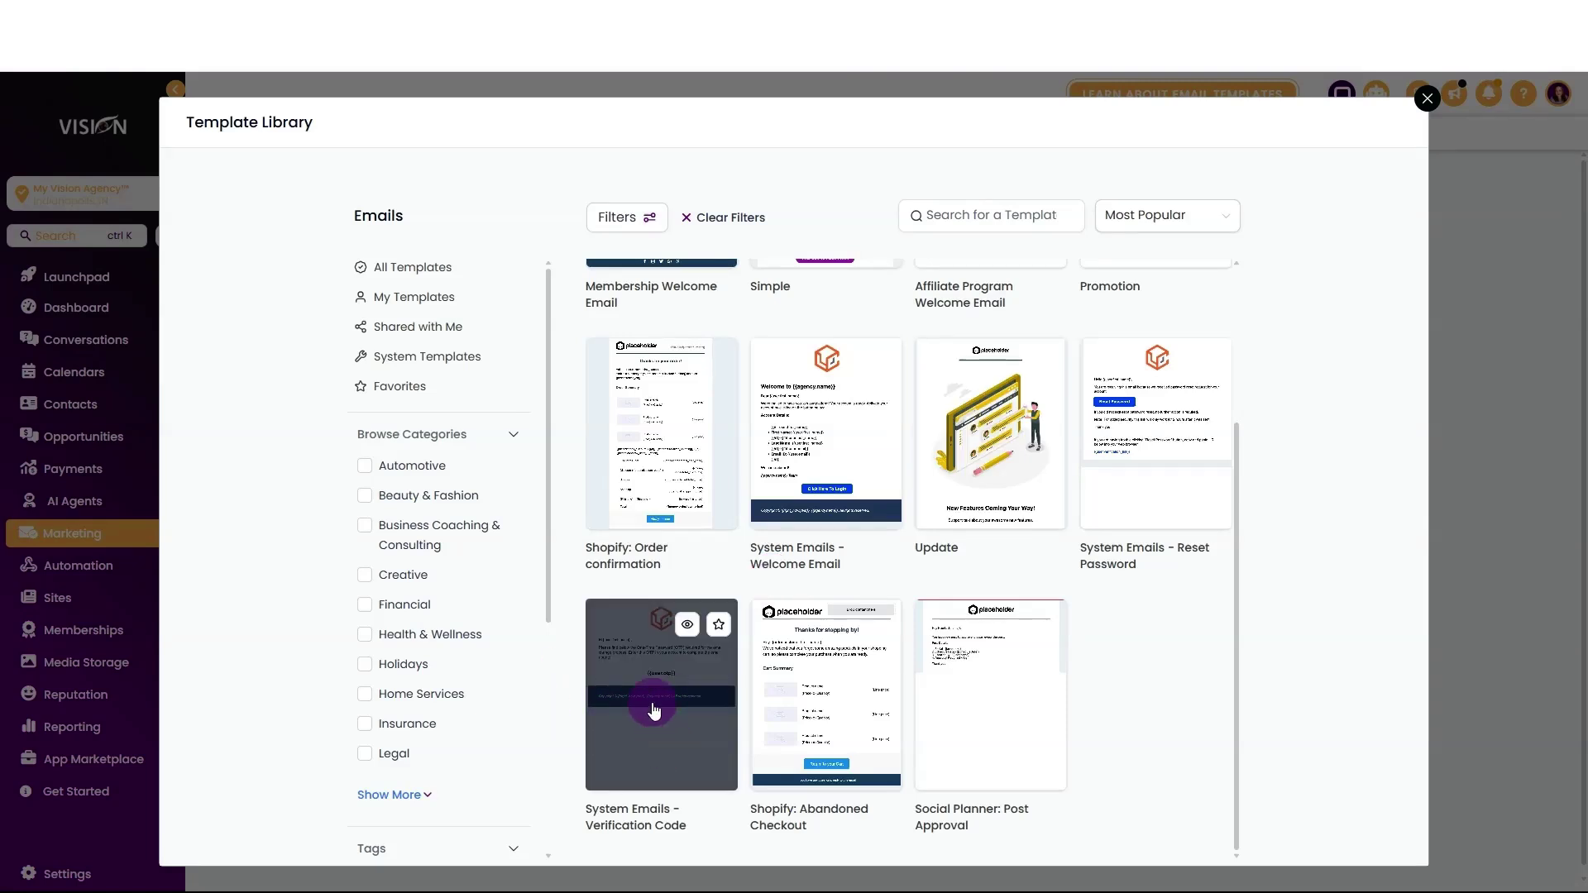
left_click(821, 428)
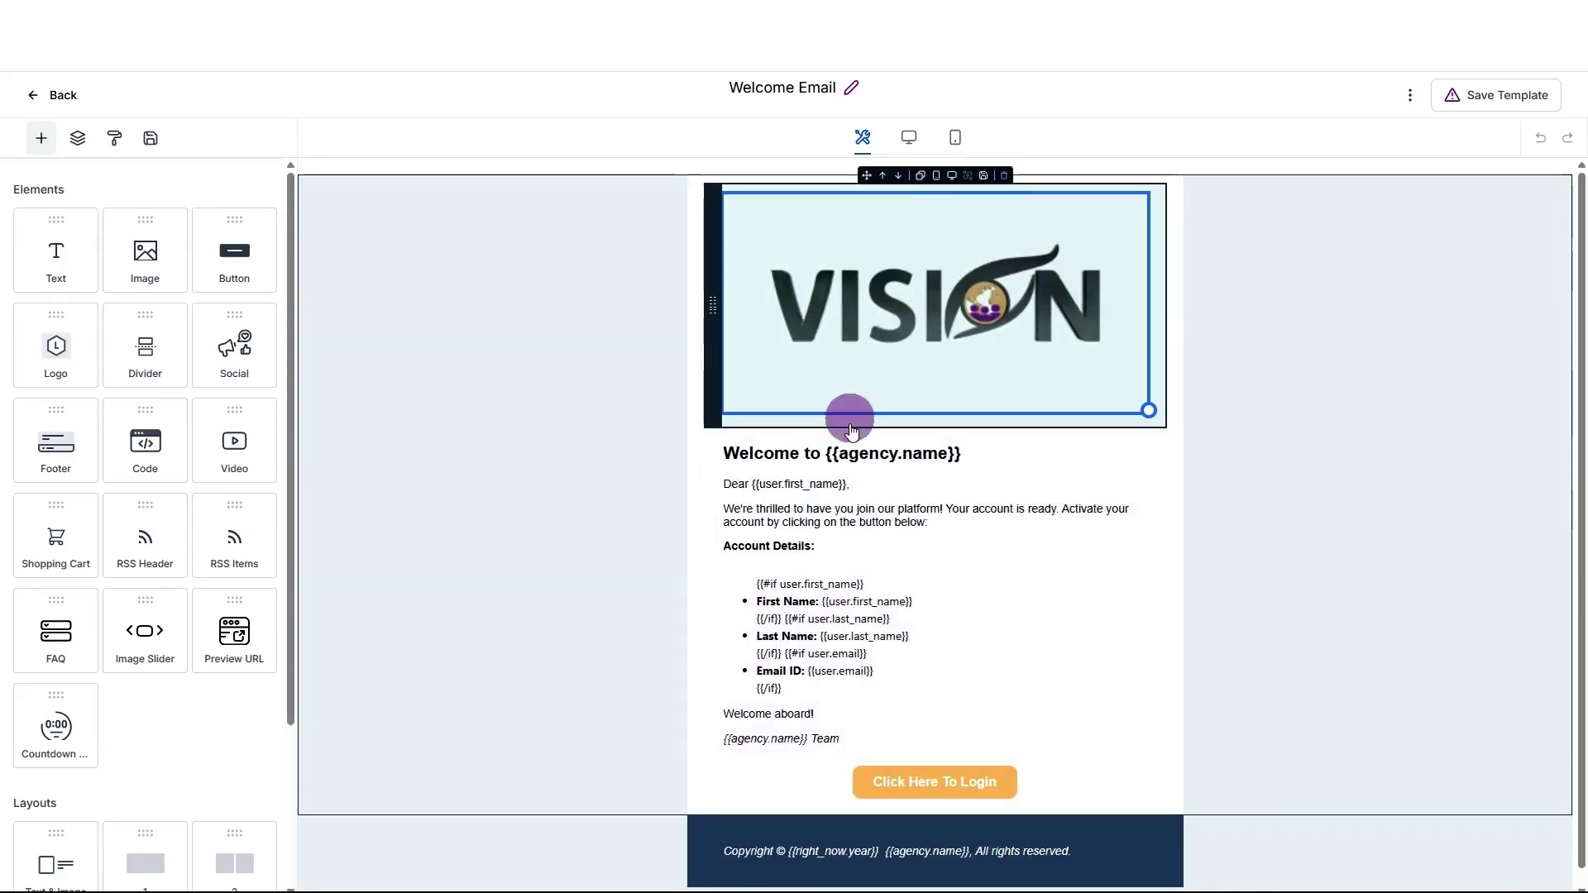
- Set the background color of the email's footer layout to the Dark Purple brand color
left_click(1173, 868)
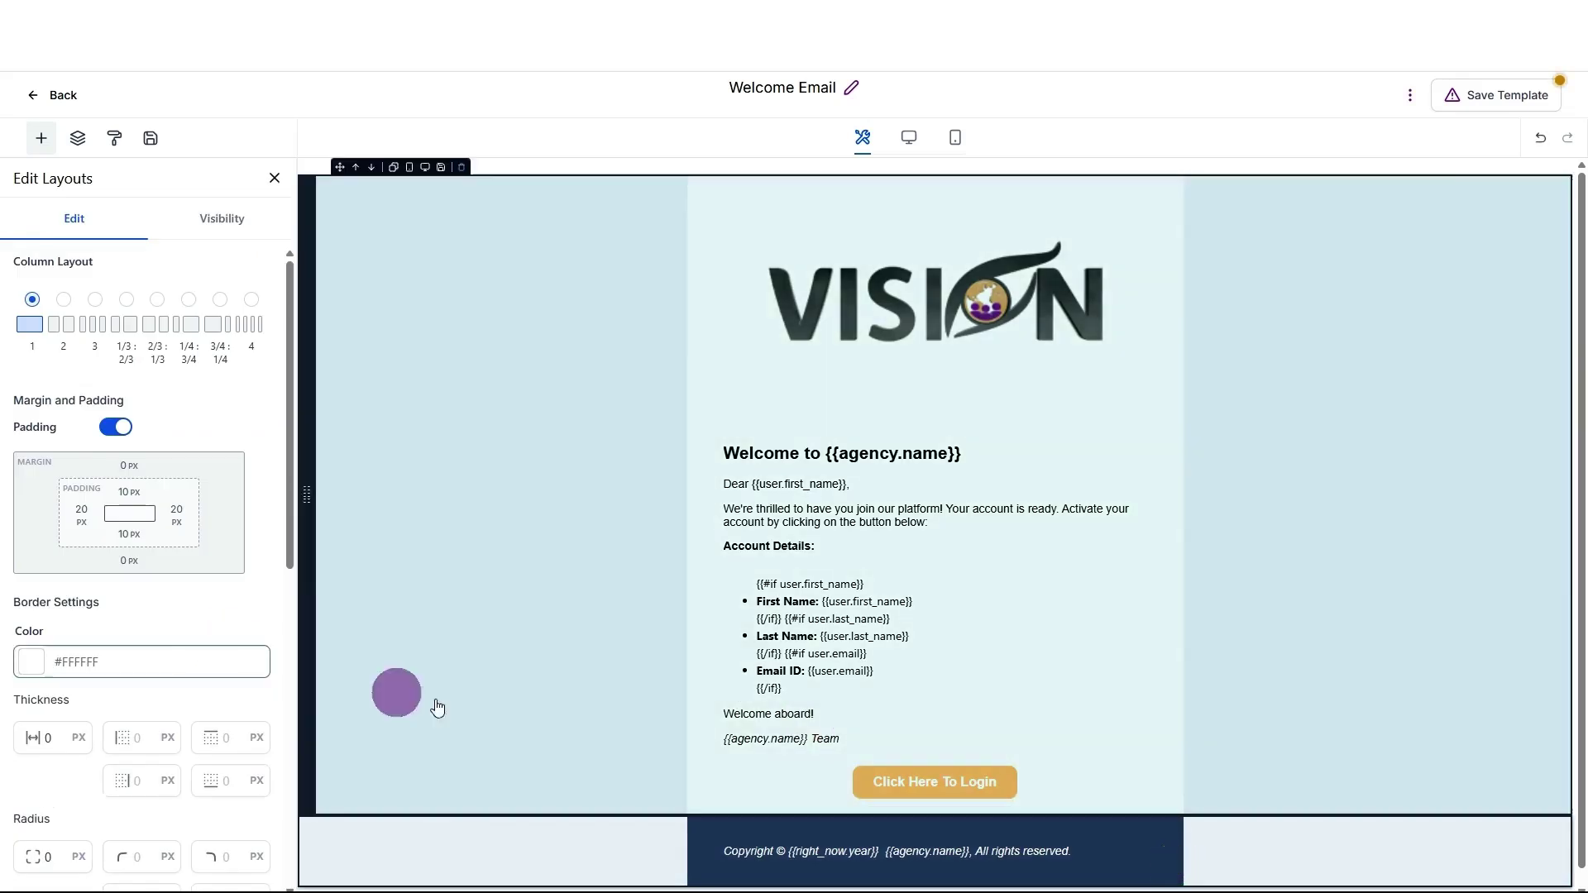
scroll(151, 528, "down", 3)
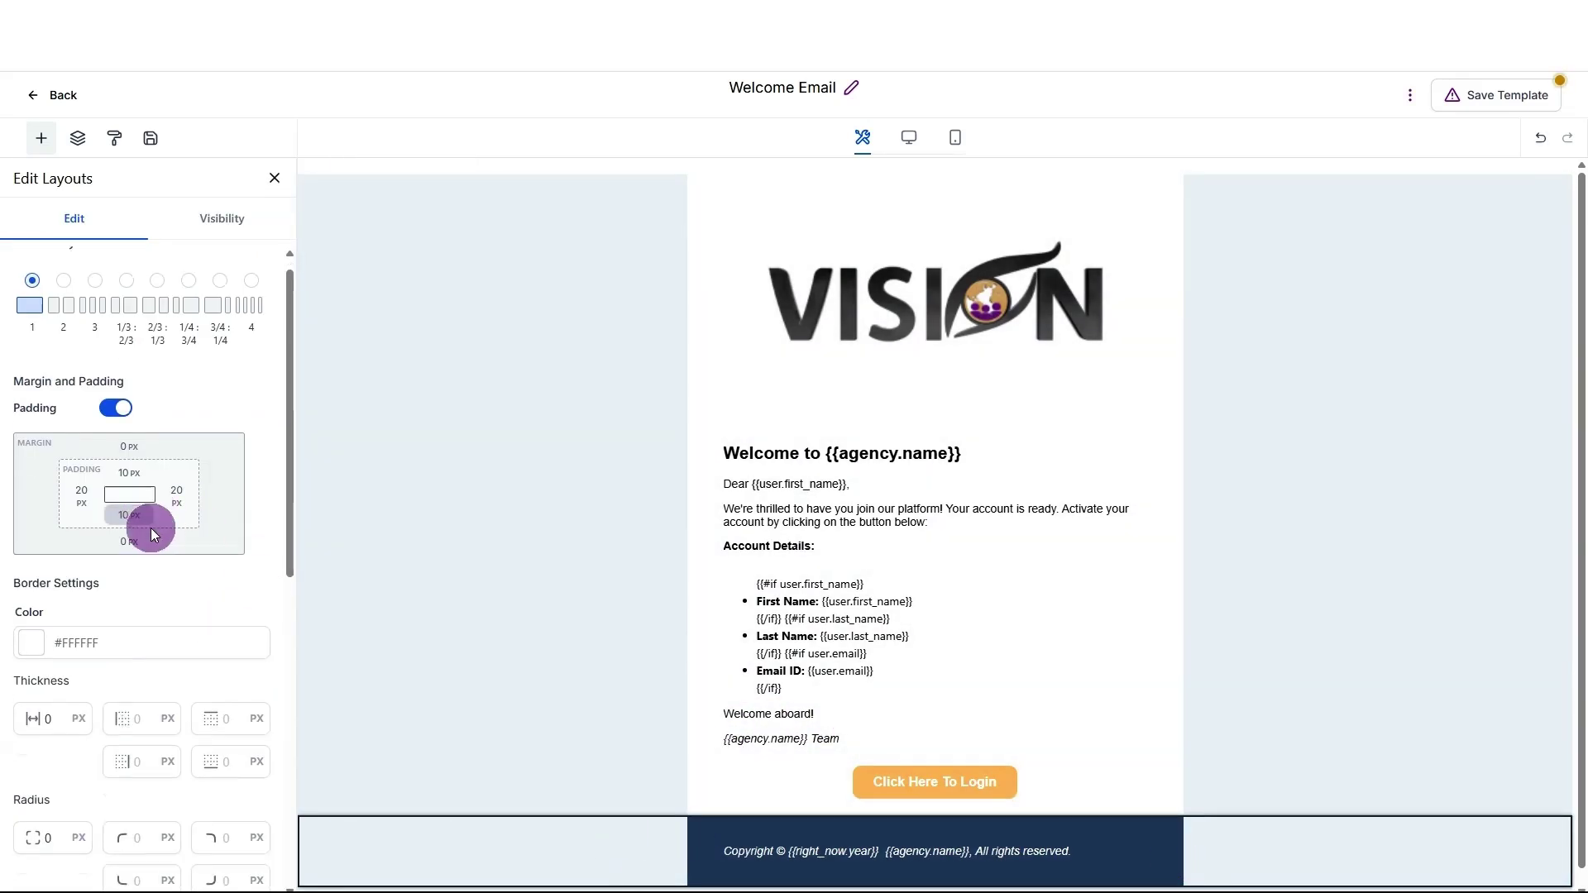
scroll(150, 527, "down", 4)
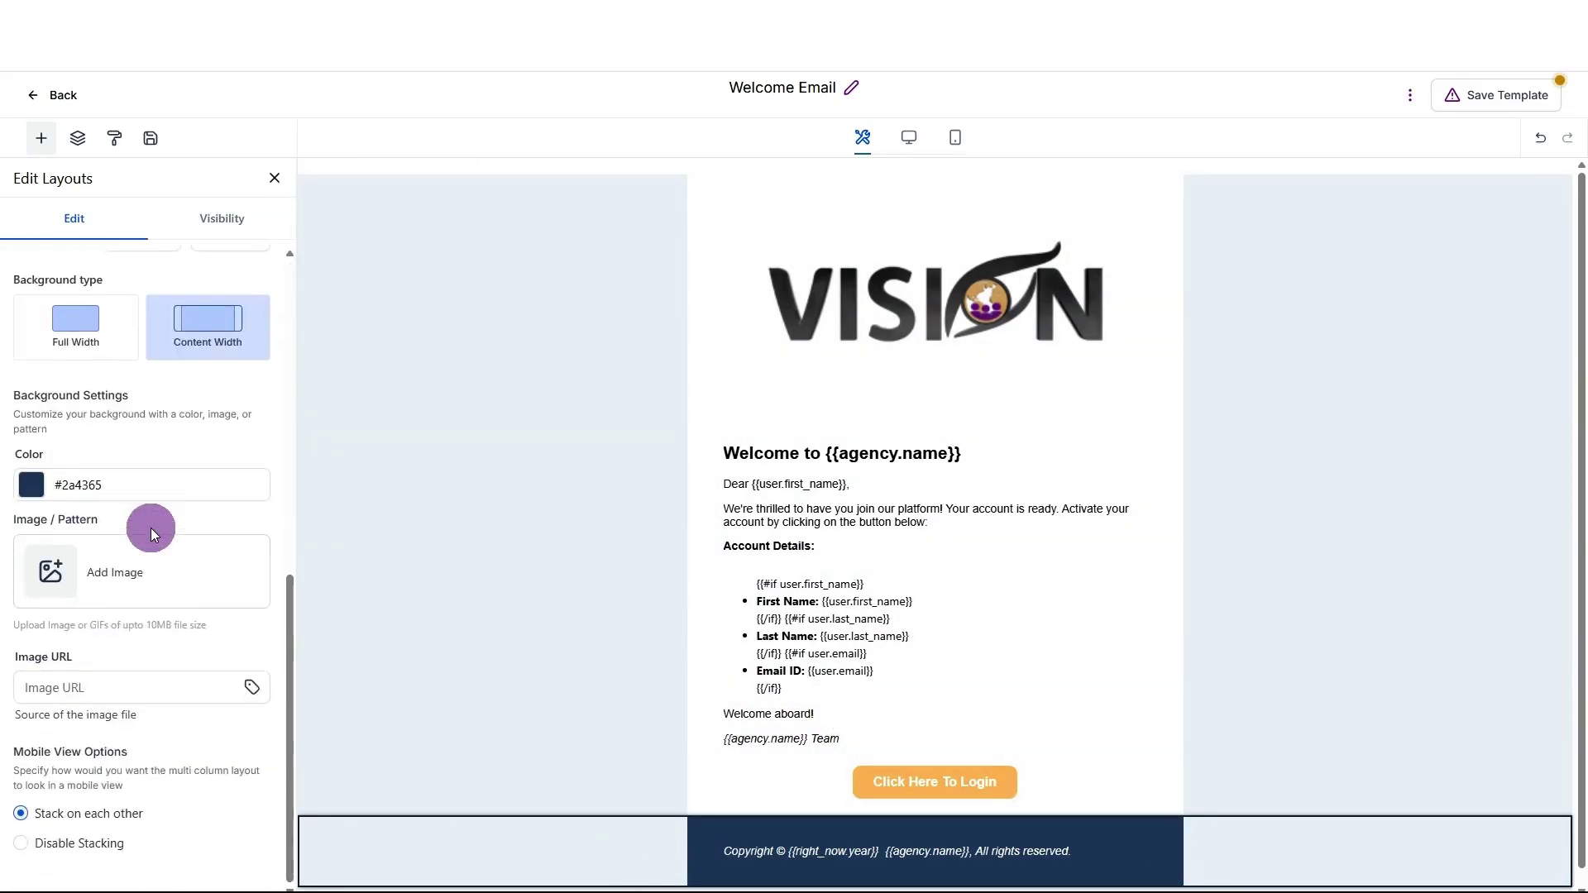
left_click(31, 485)
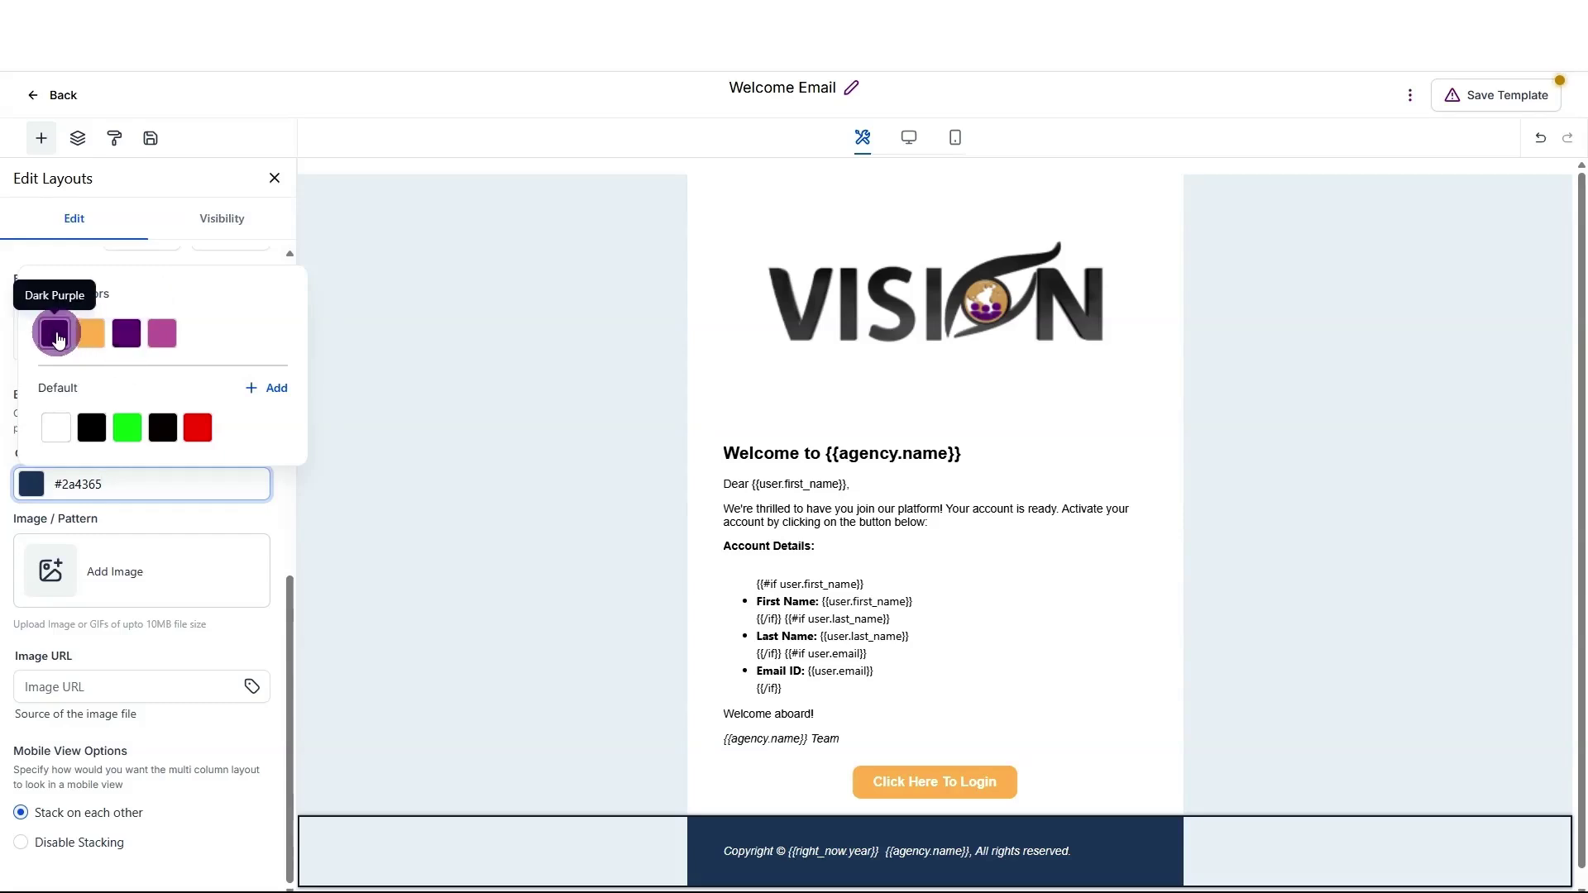
left_click(56, 337)
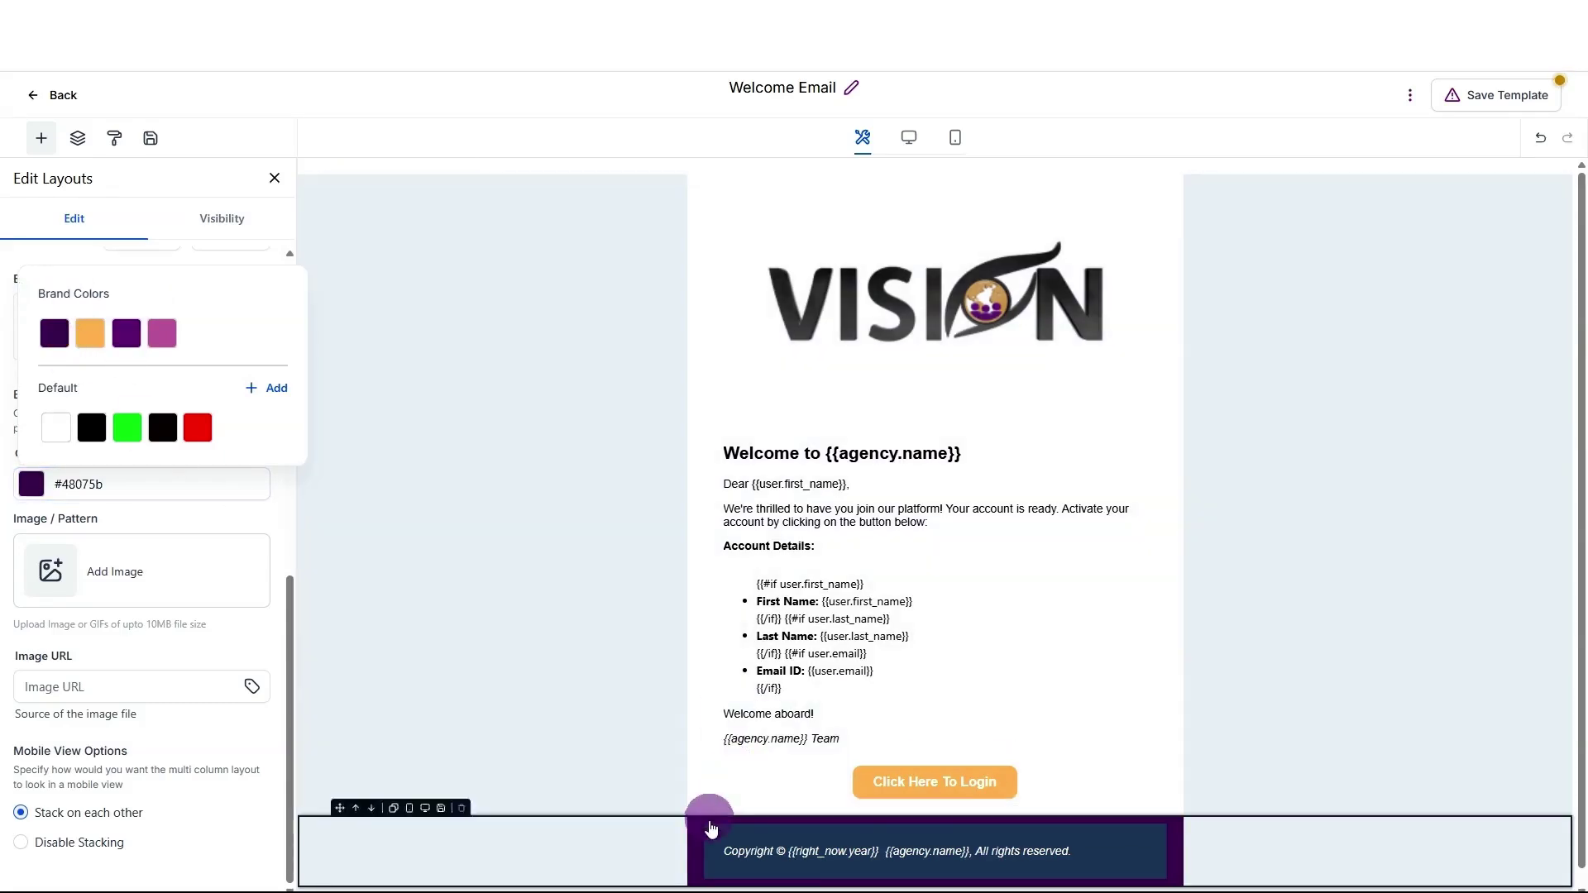
- Give the copyright text block in the footer the same Dark Purple brand background color
left_click(776, 850)
left_click(30, 298)
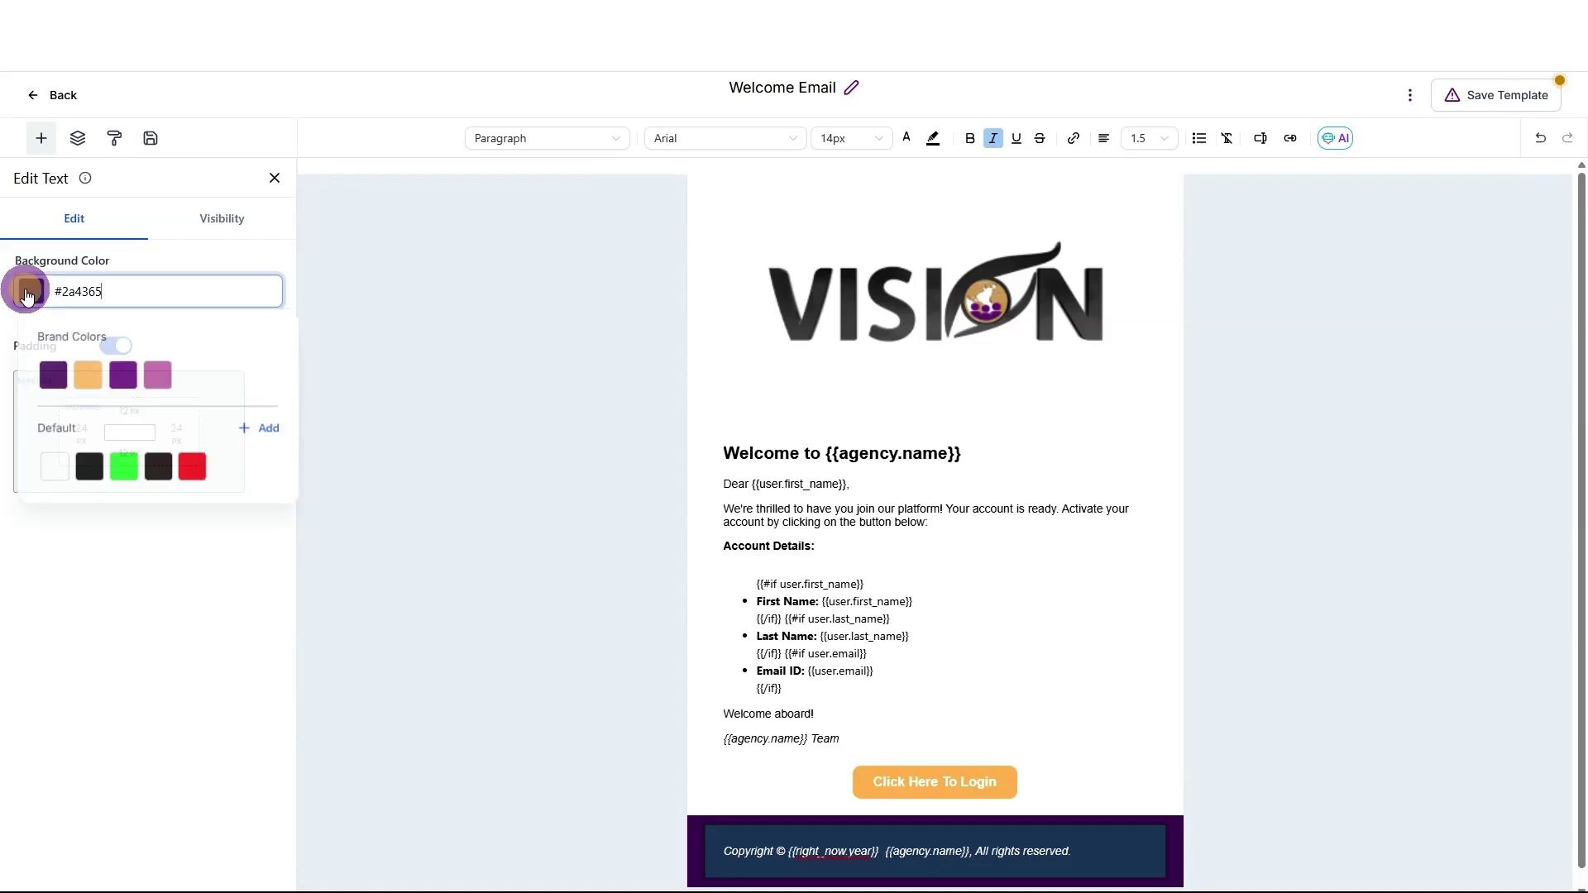
left_click(55, 378)
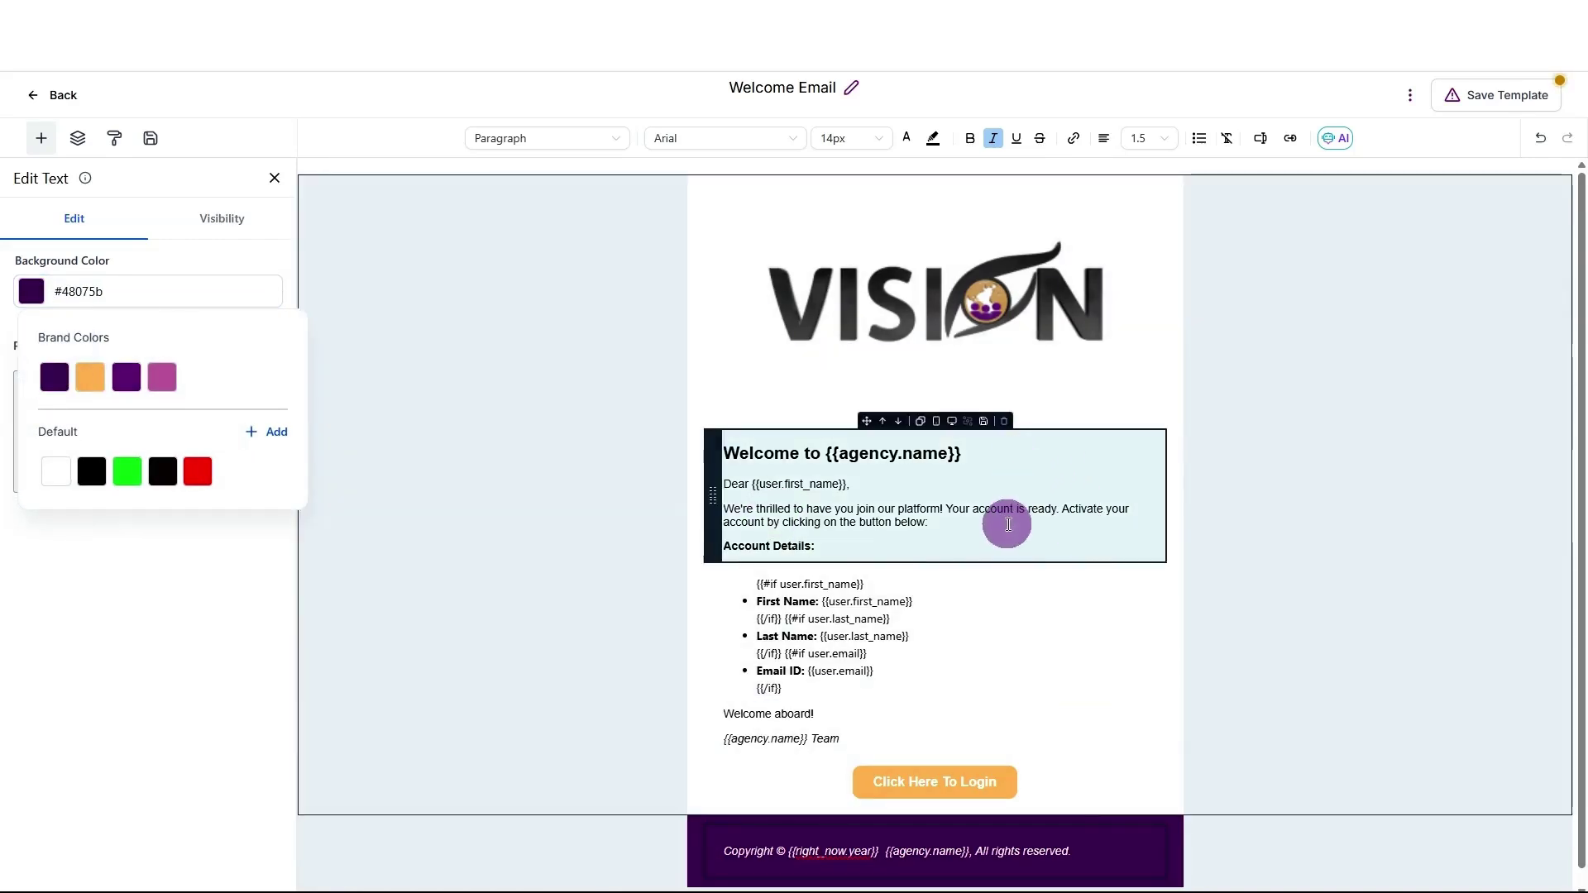
- Browse the System Emails custom values available for the welcome text, including the user values under Welcome Email
left_click(962, 669)
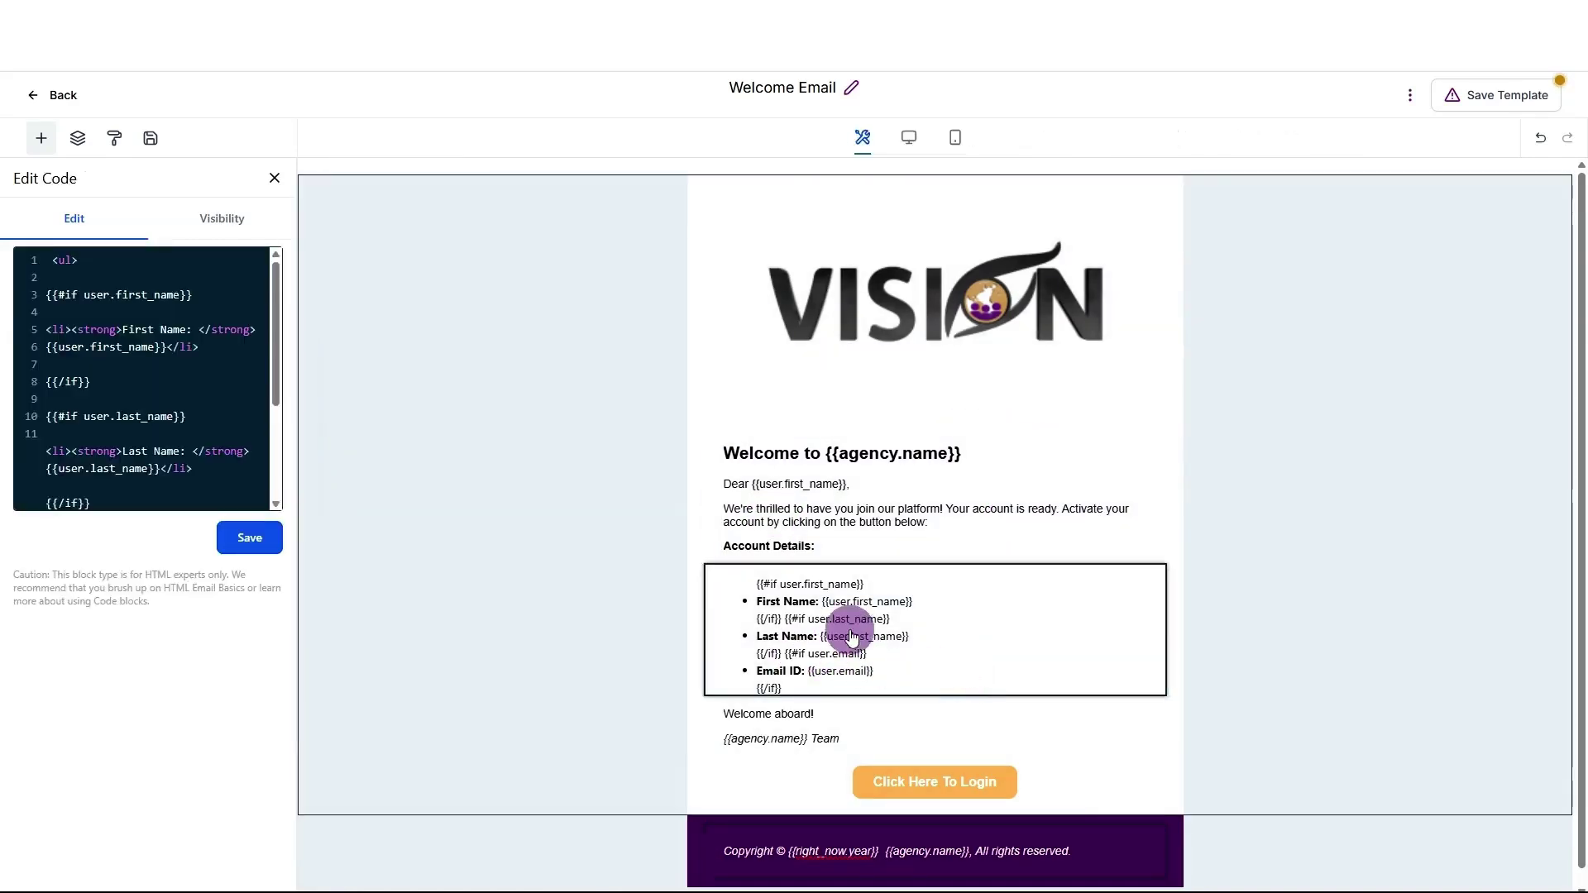
left_click(762, 454)
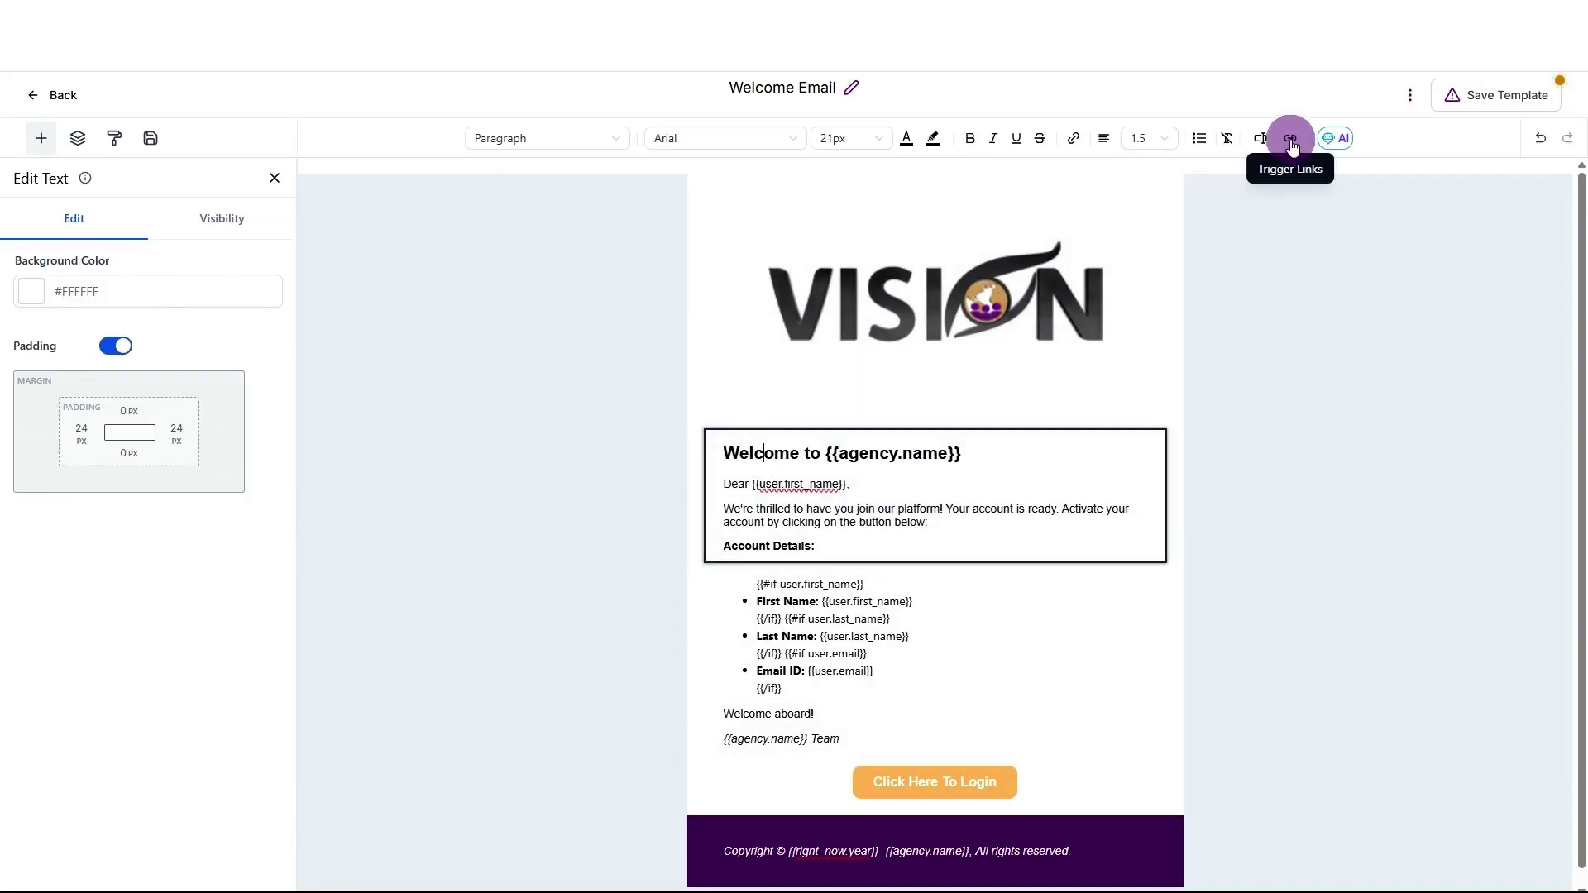
left_click(1260, 138)
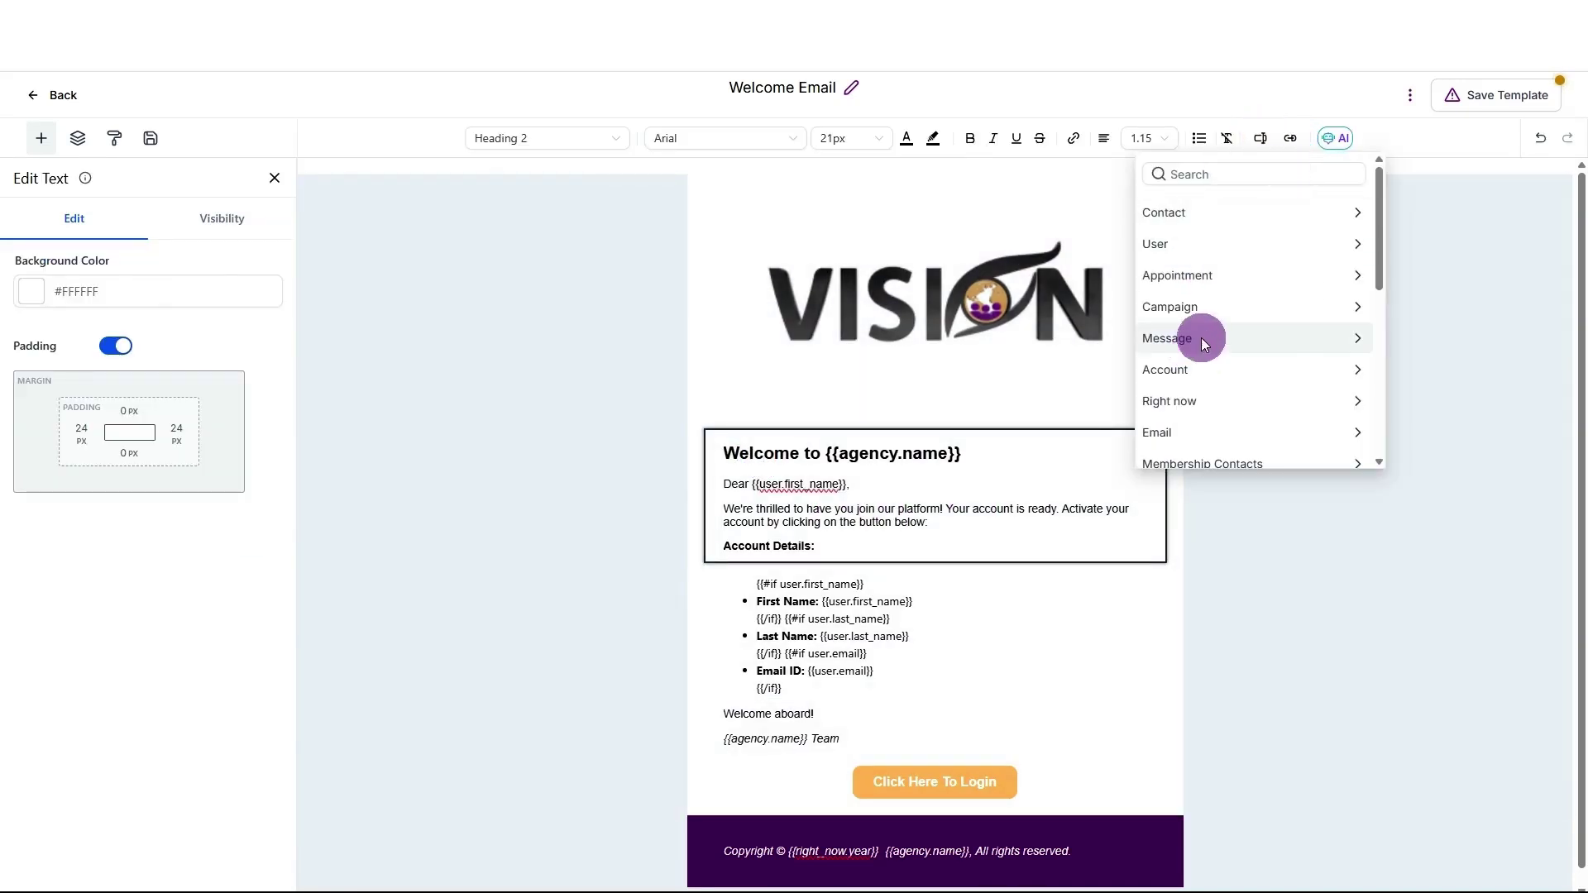
scroll(1201, 337, "down", 5)
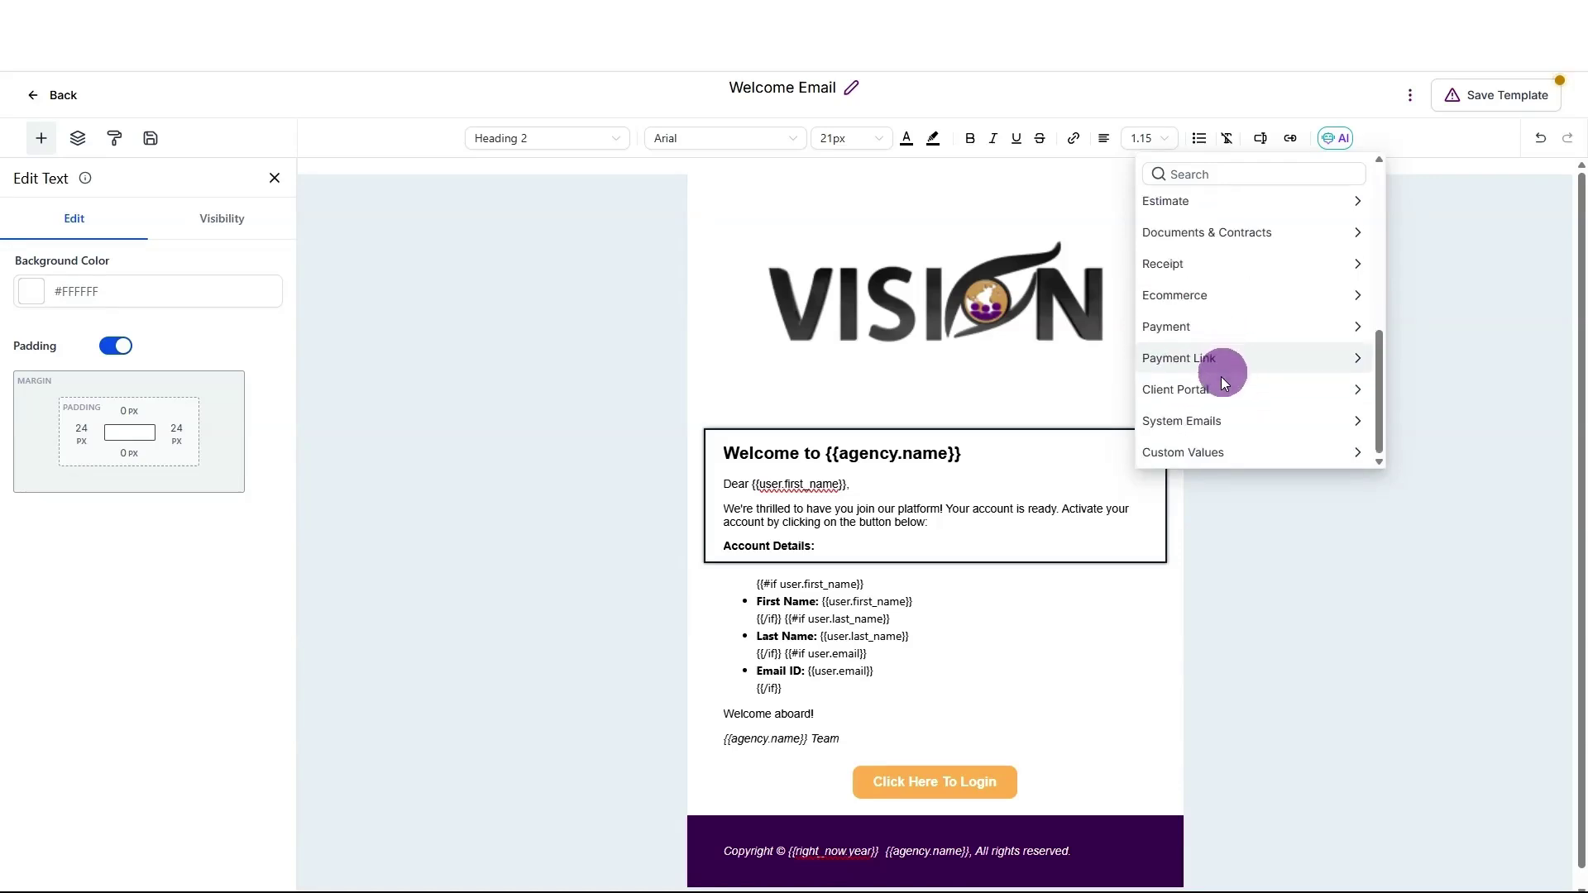
left_click(1222, 421)
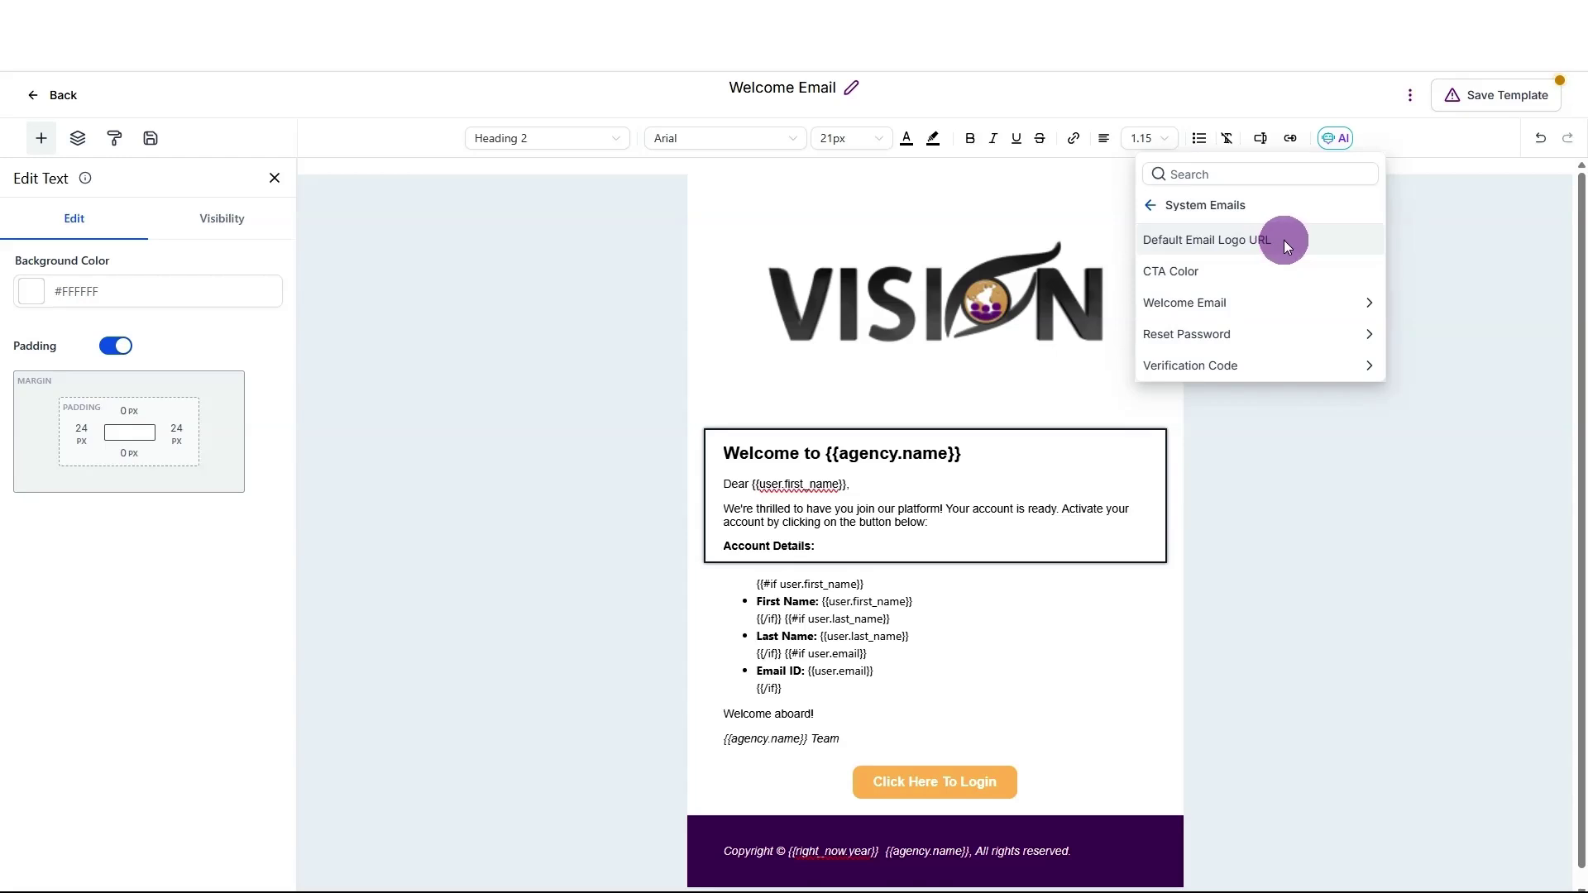
left_click(877, 319)
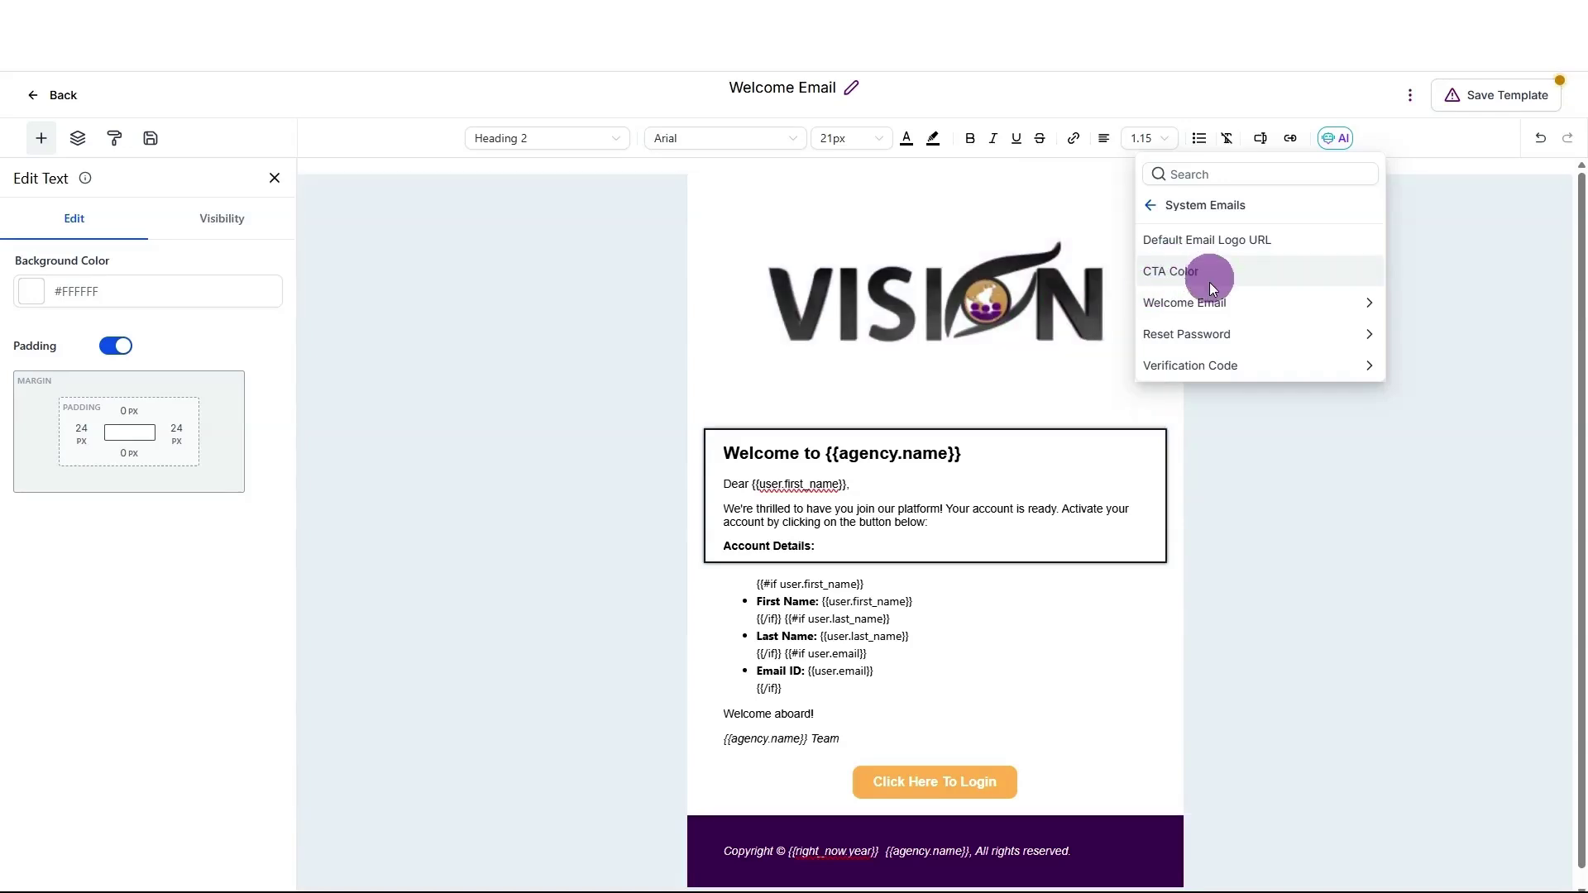
left_click(1178, 304)
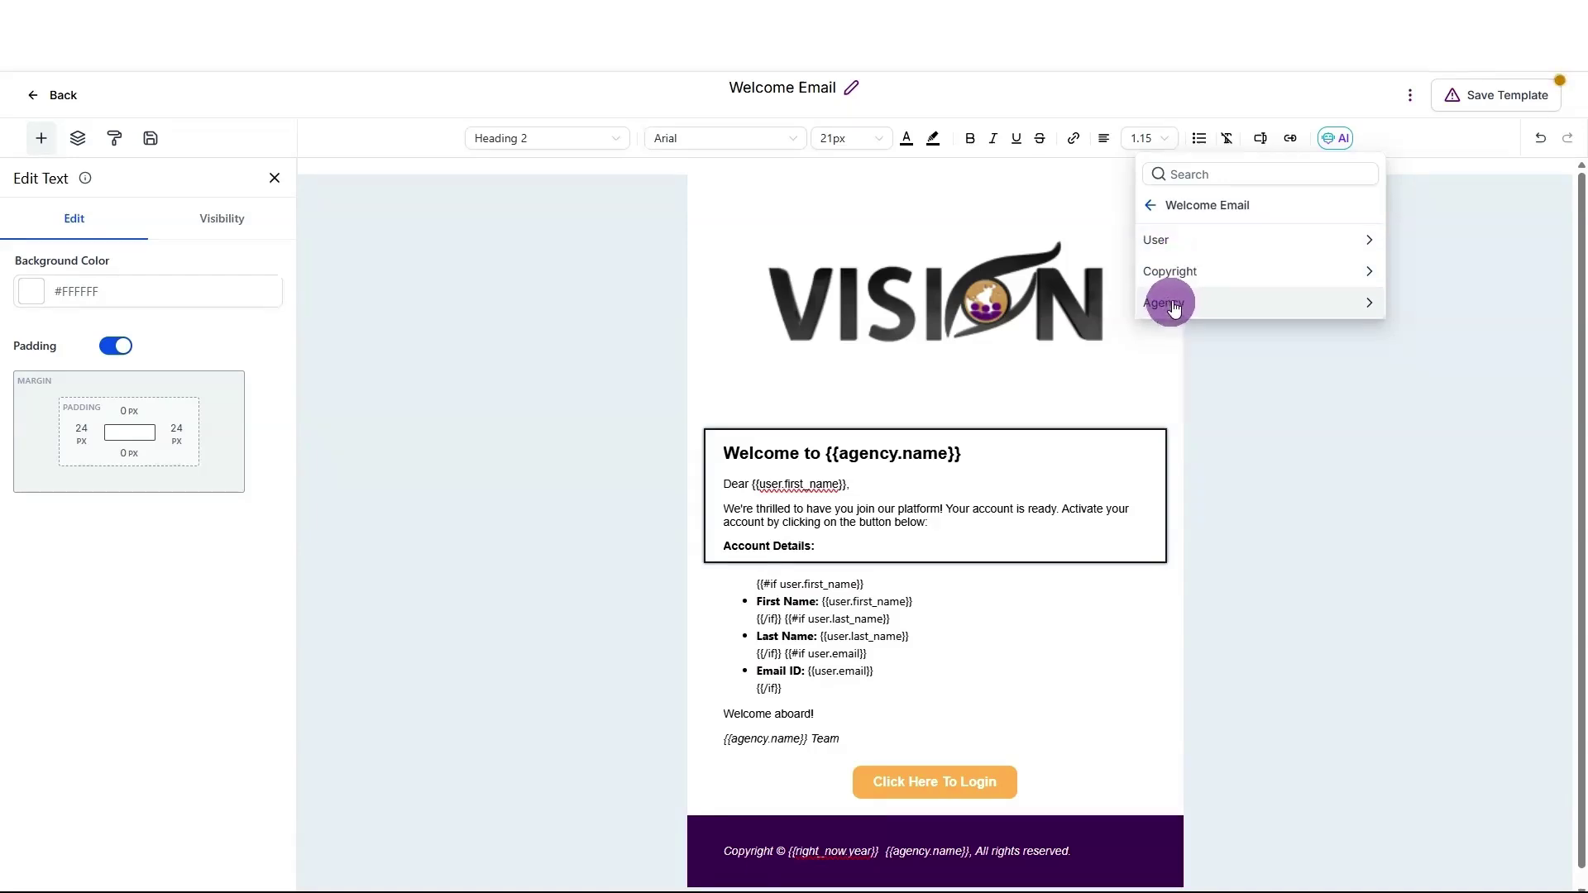
left_click(1179, 239)
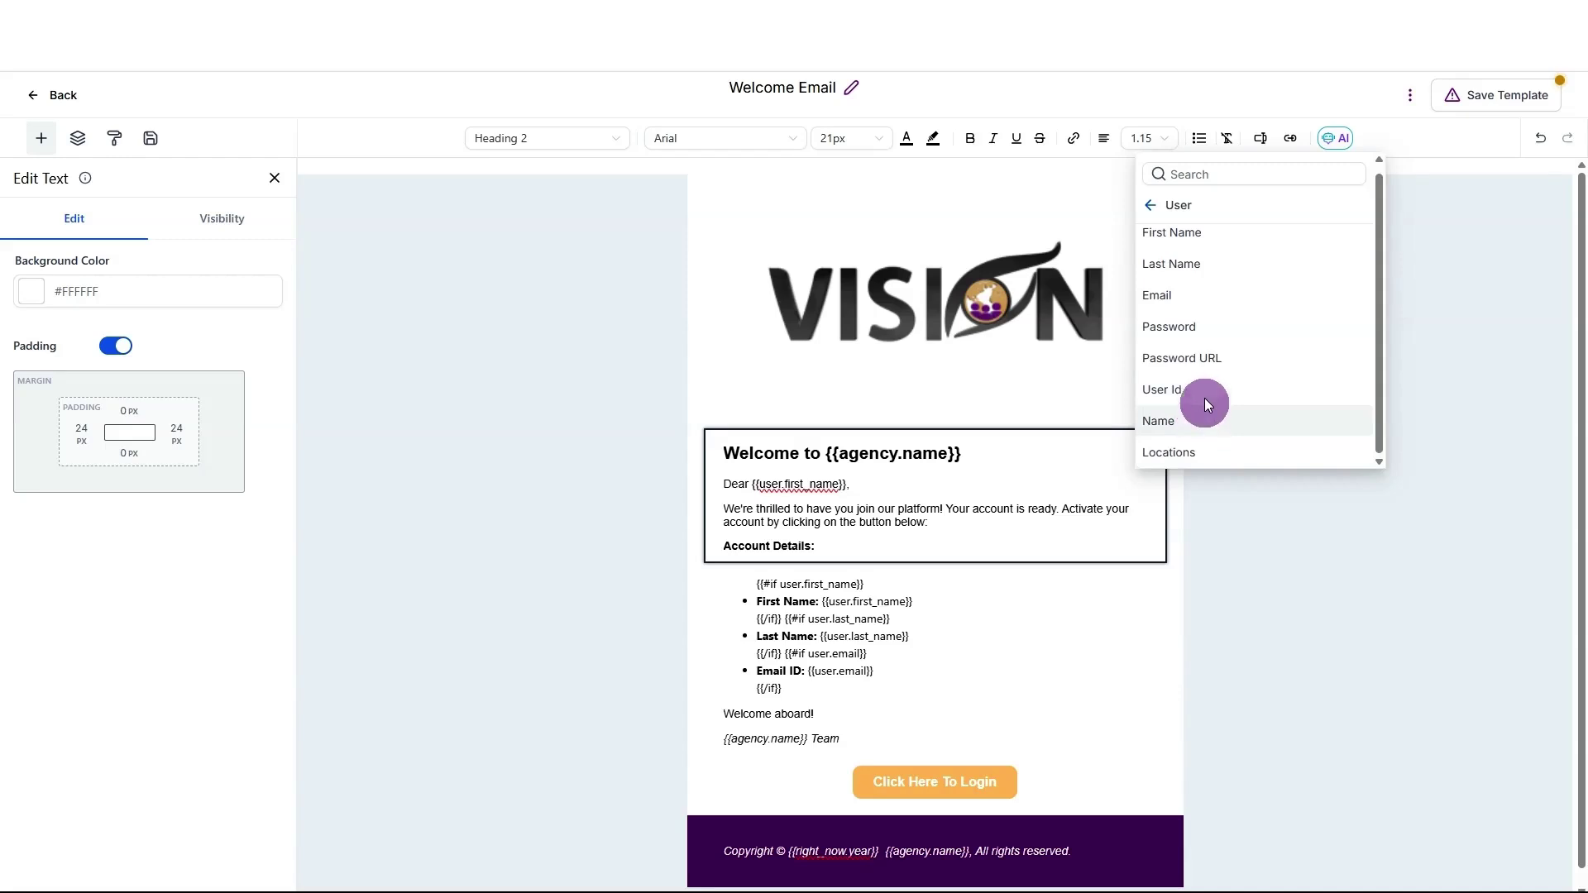
left_click(1151, 209)
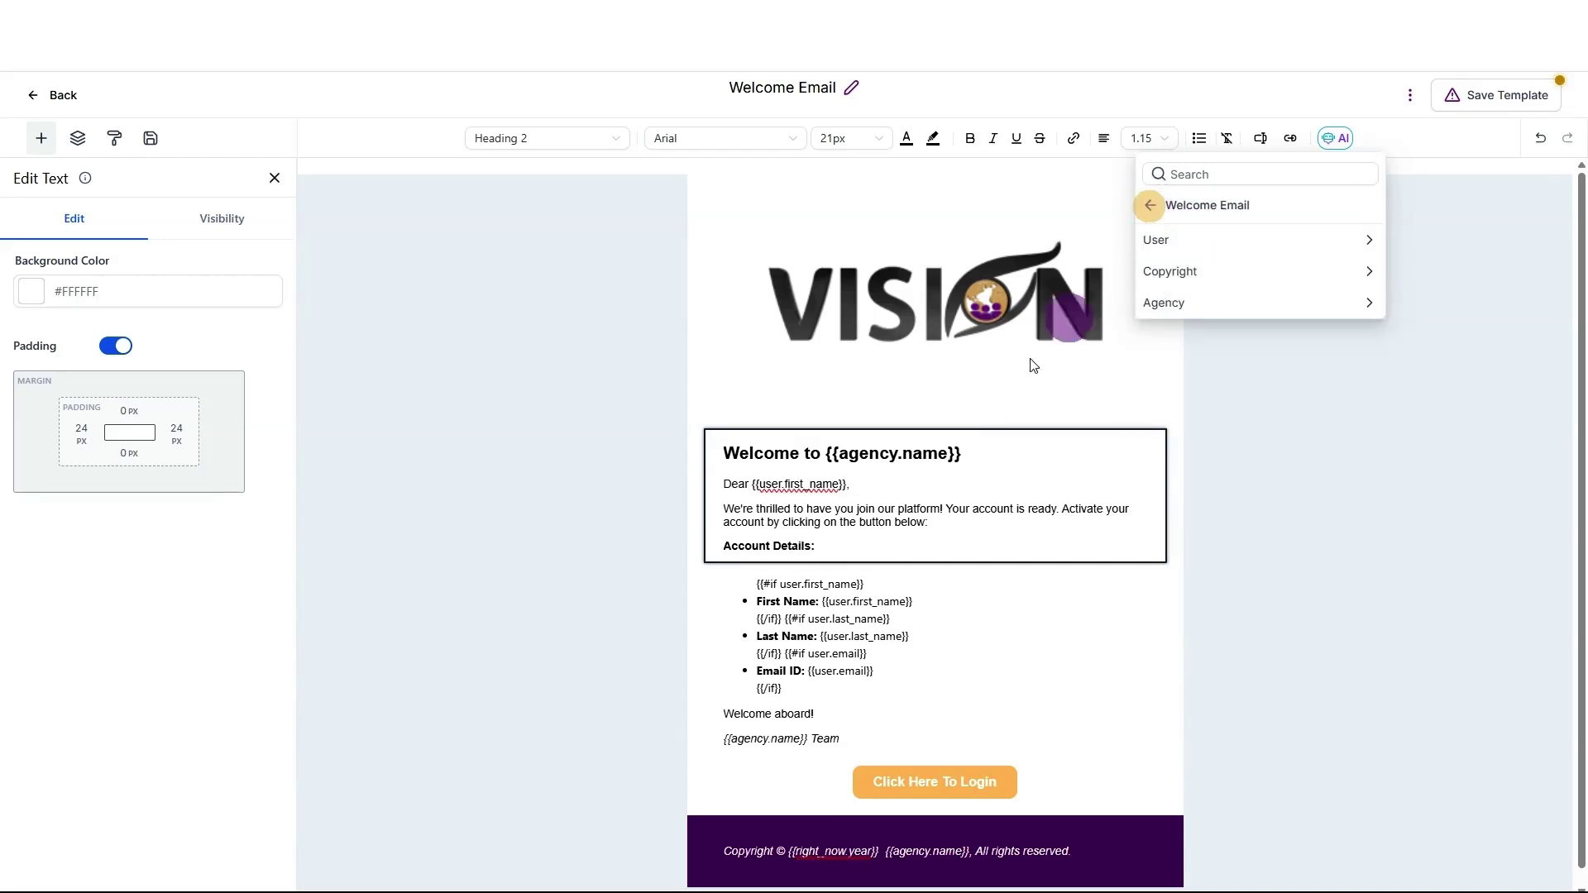
- Examine the login button's link URL and the Welcome Email user values that can be used for it
left_click(823, 611)
left_click(655, 645)
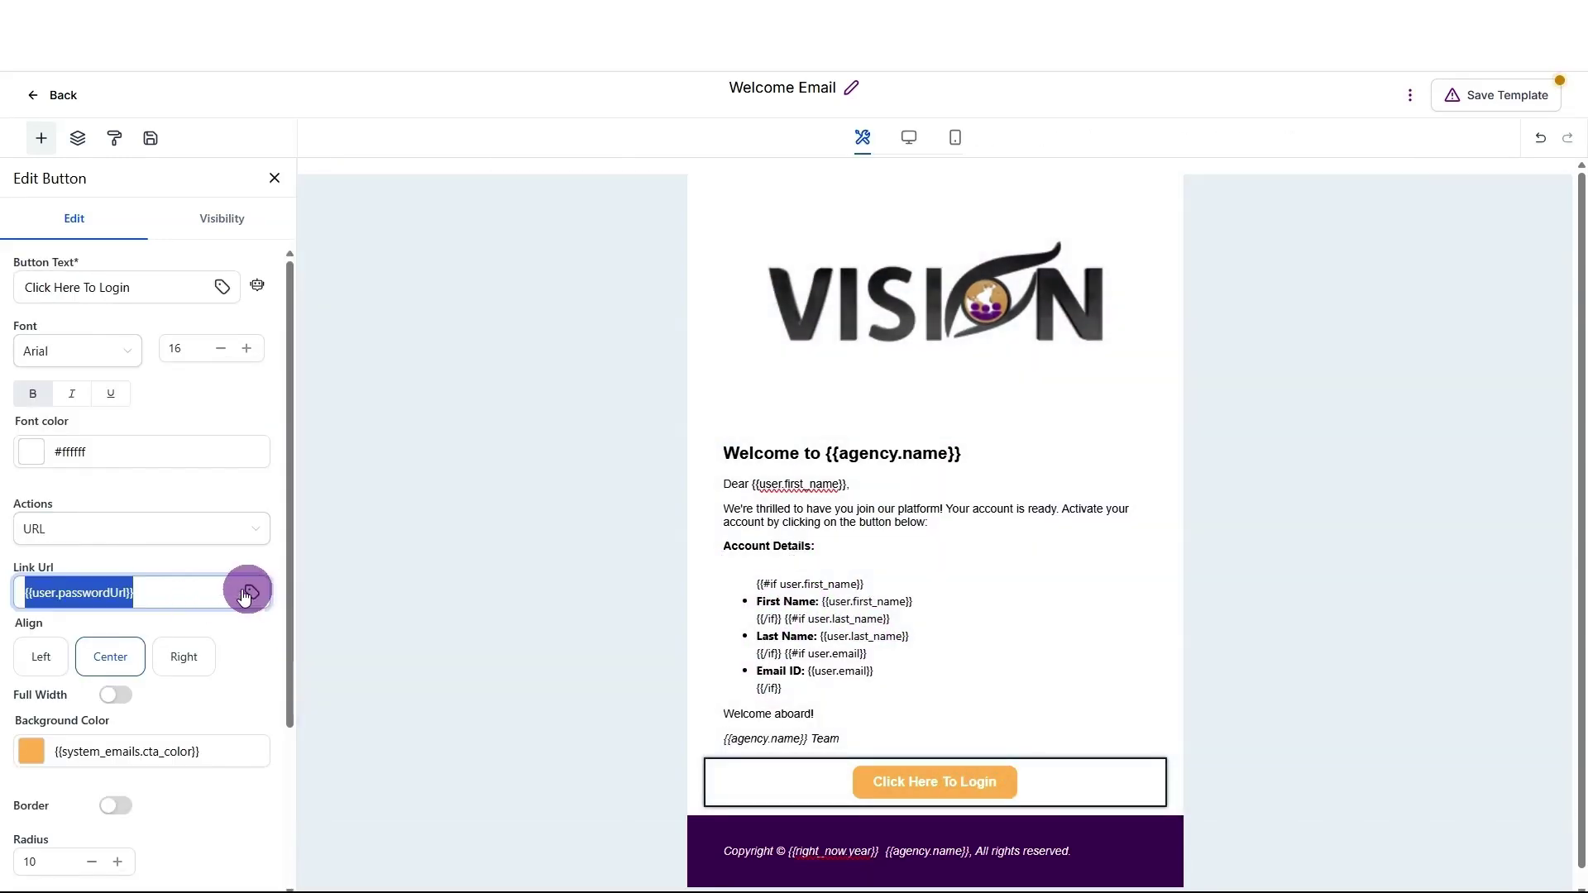
left_click(247, 592)
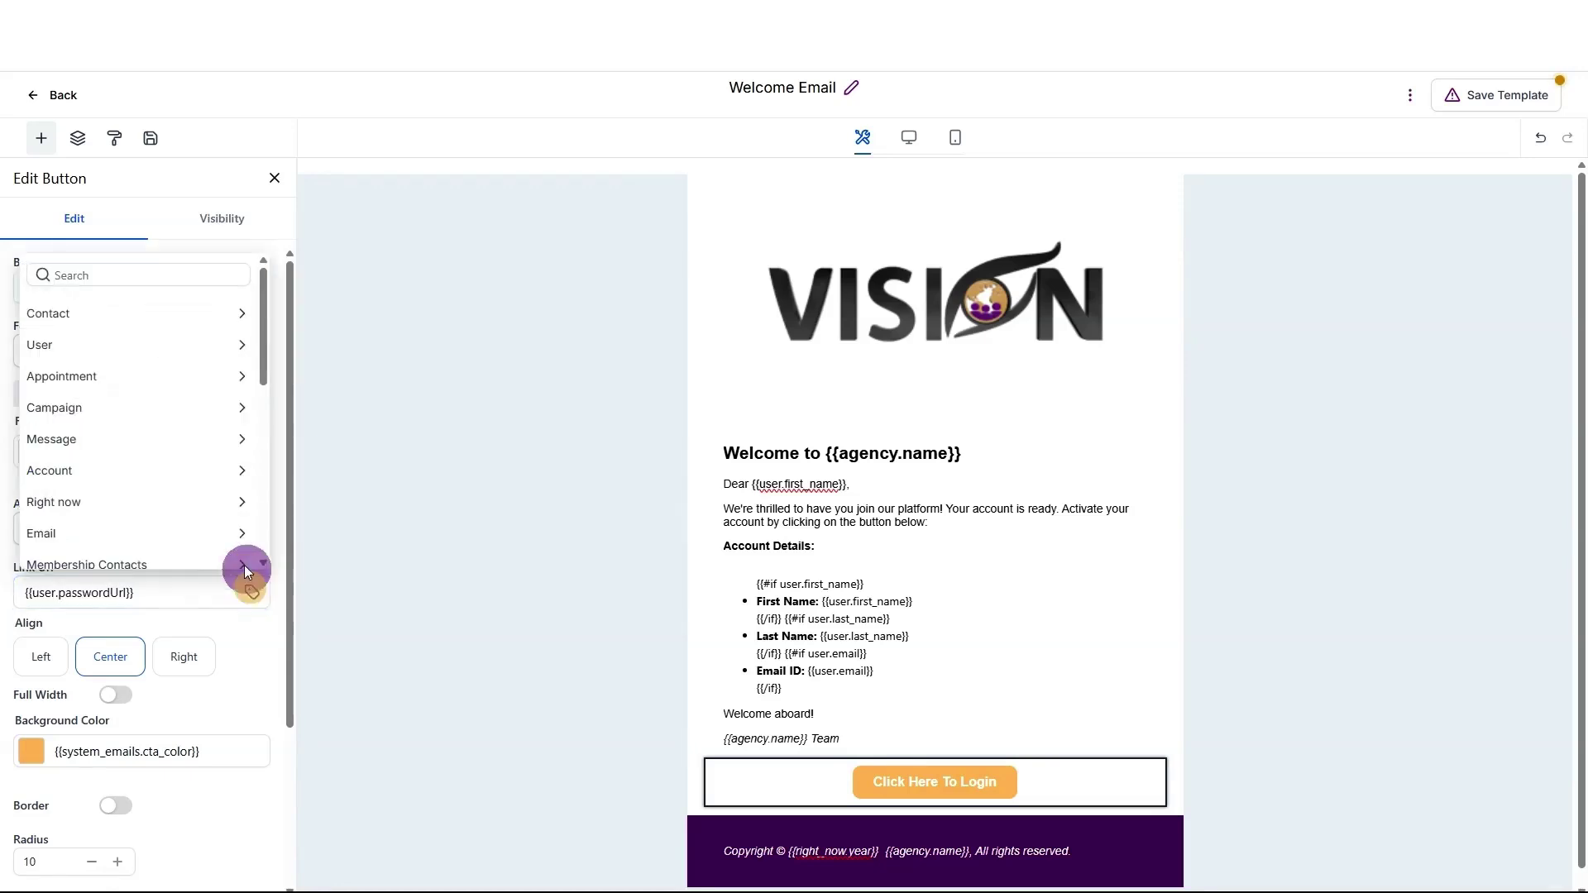
scroll(110, 372, "down", 5)
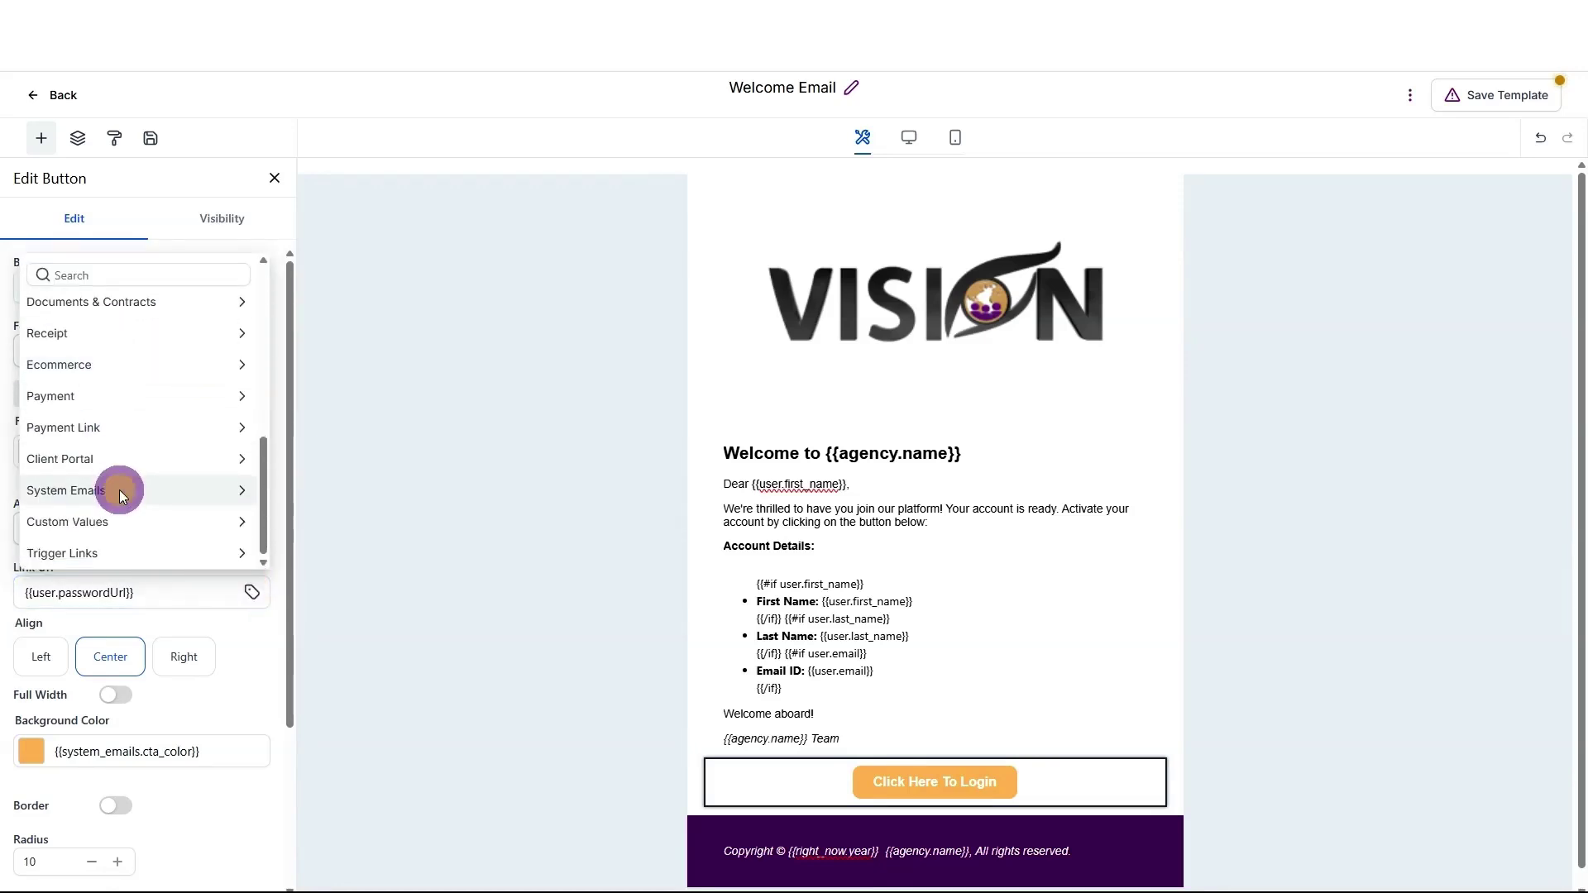
left_click(119, 490)
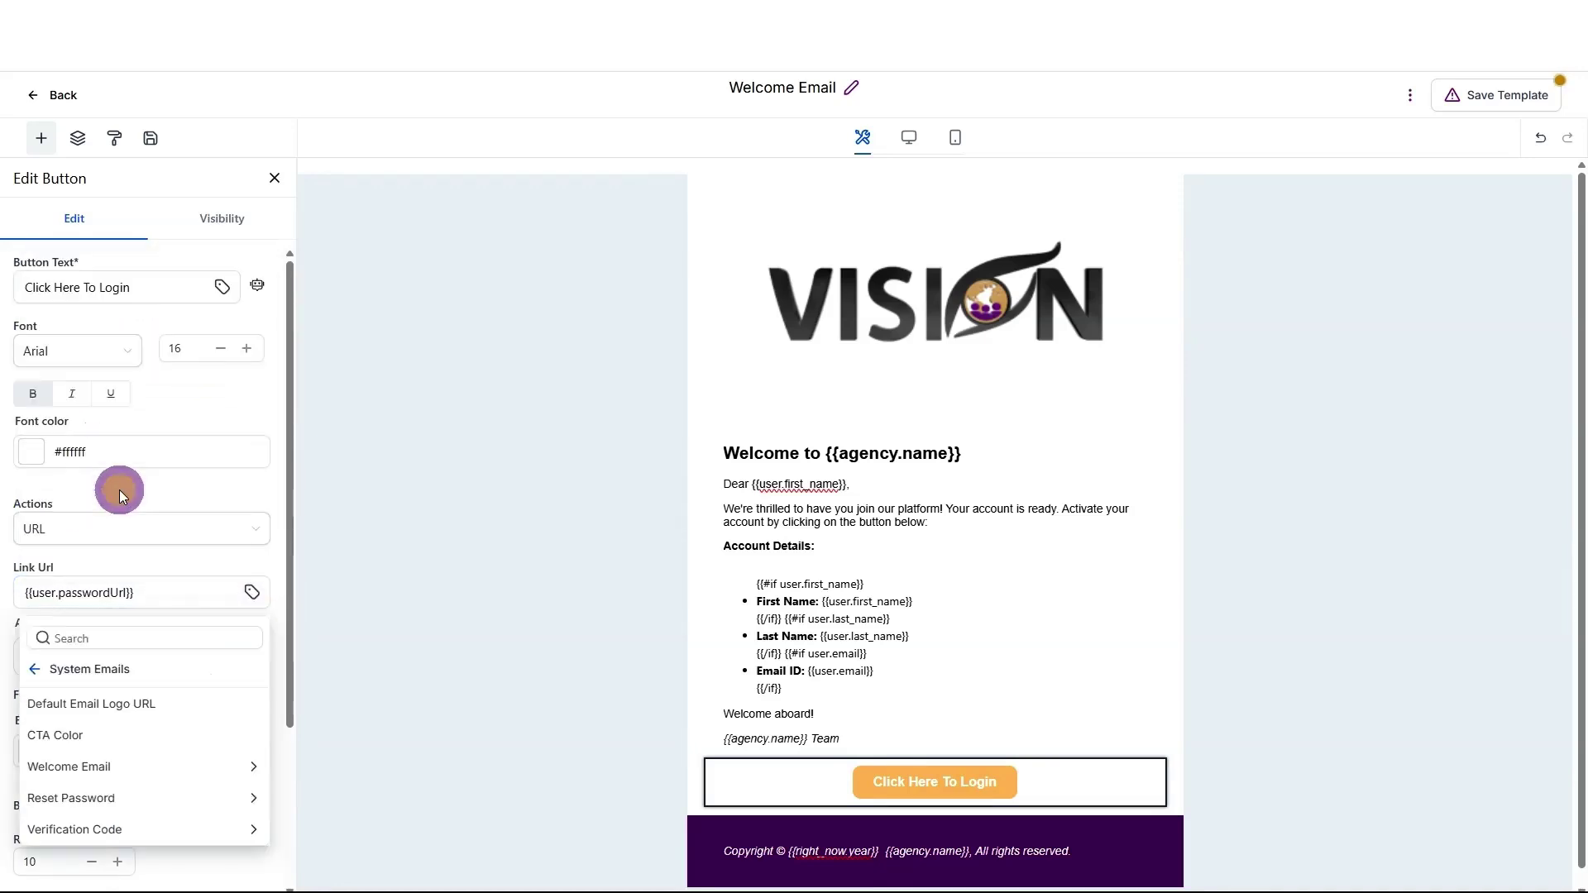
left_click(168, 766)
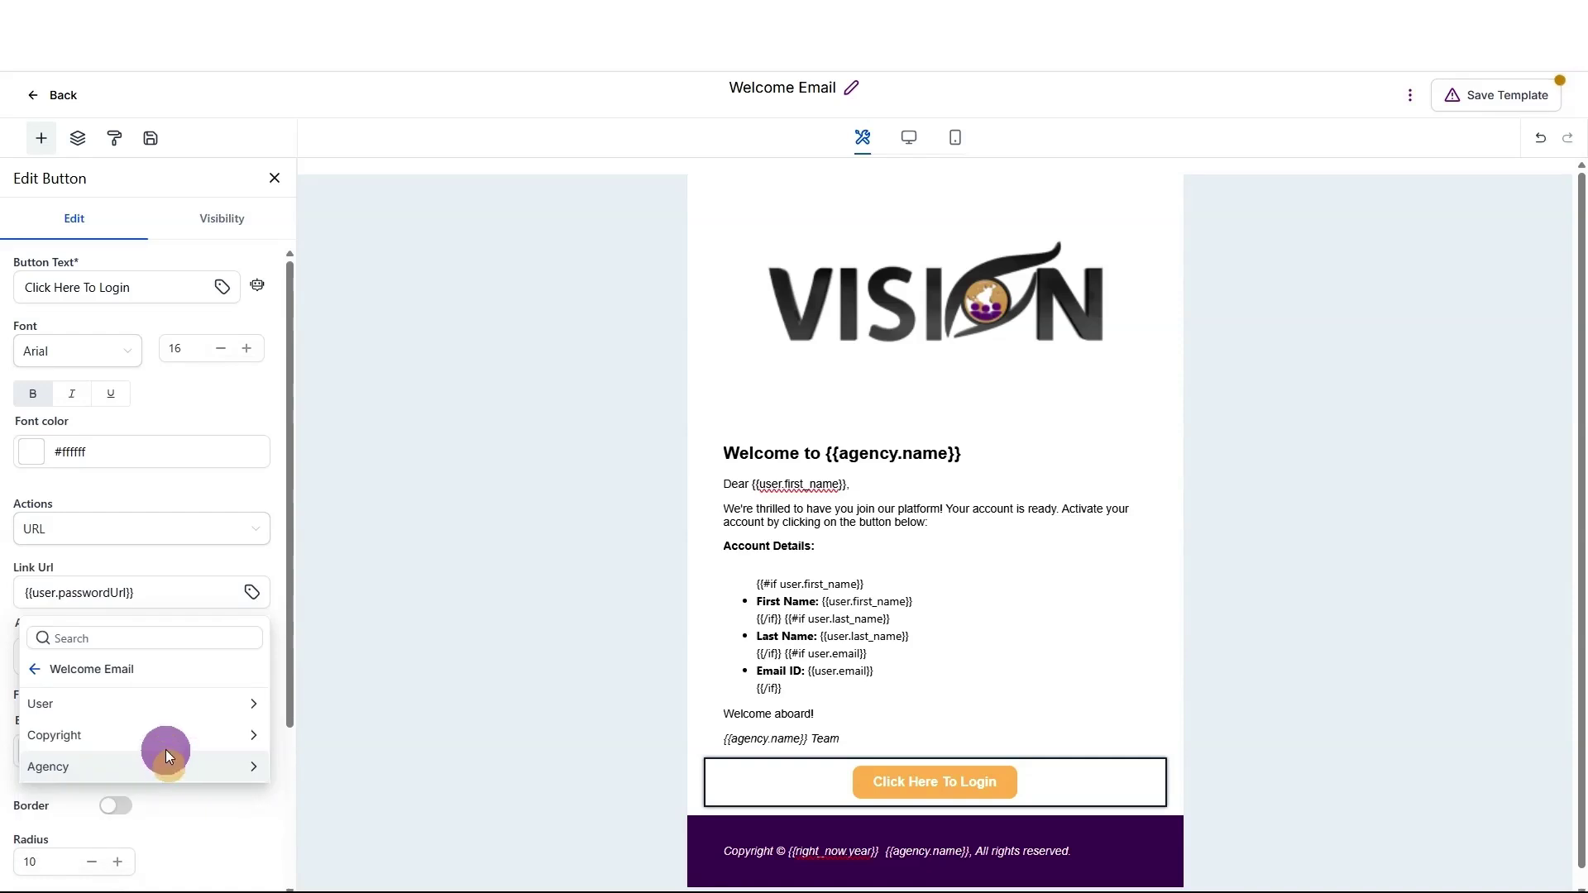
left_click(127, 702)
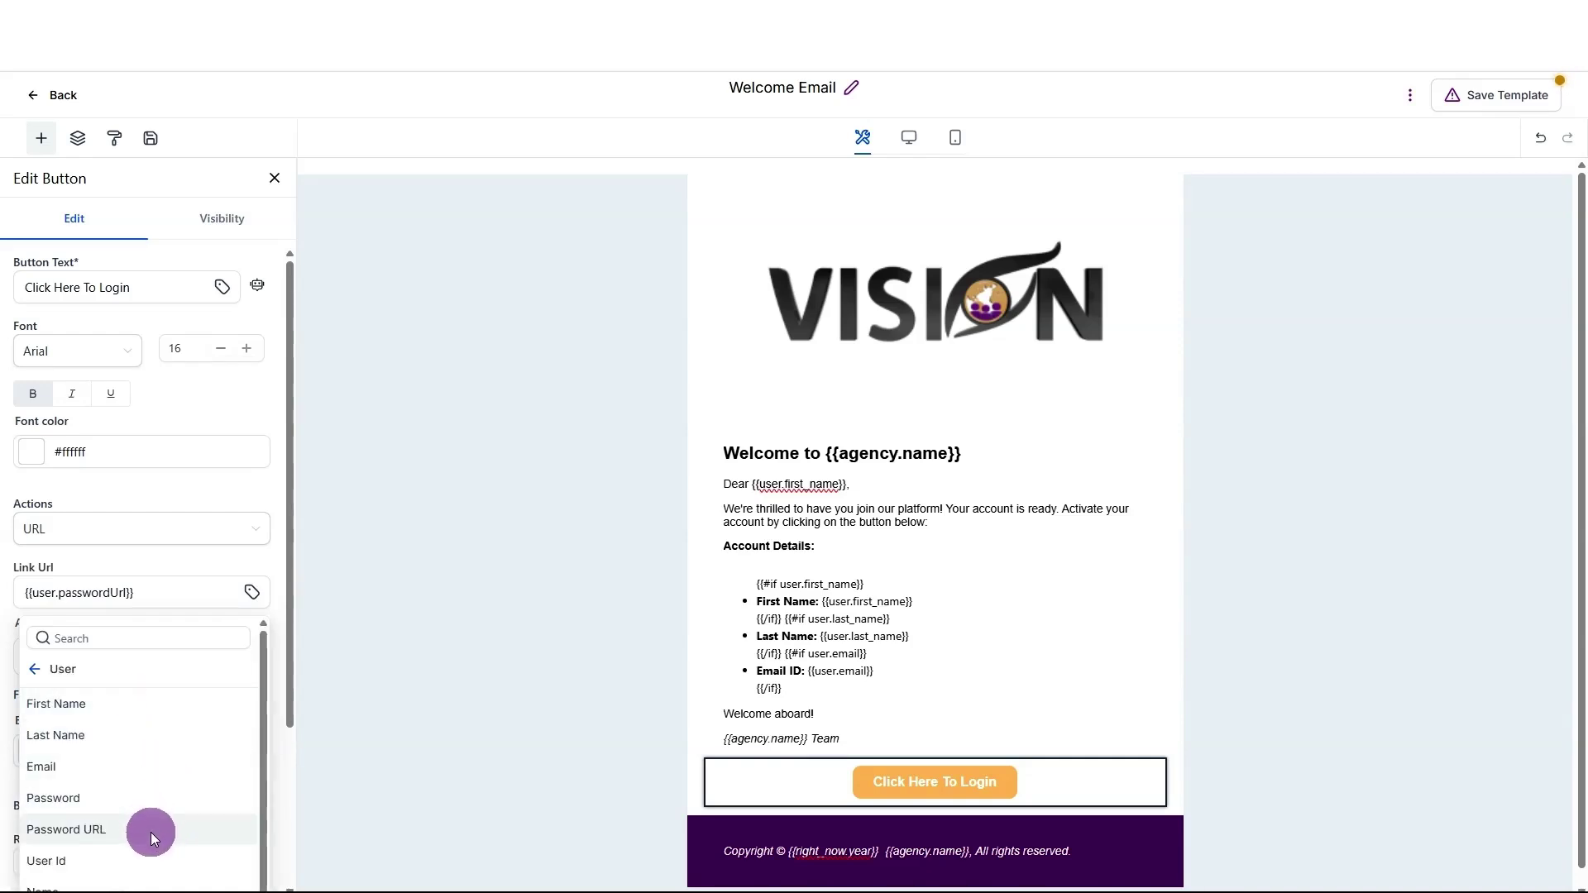
left_click(57, 586)
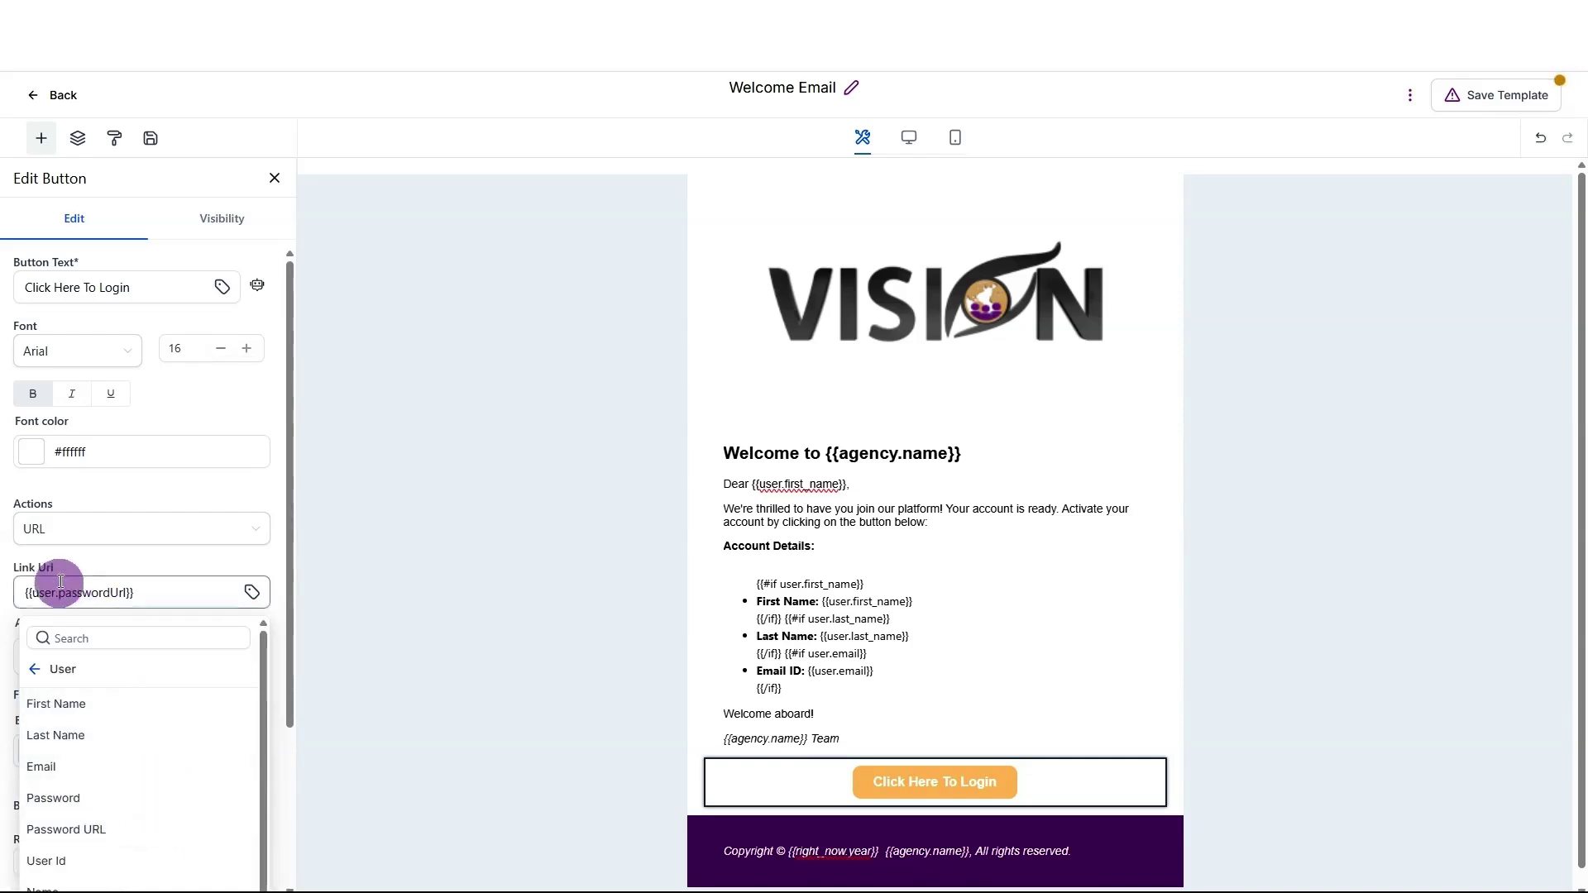
triple_click(153, 592)
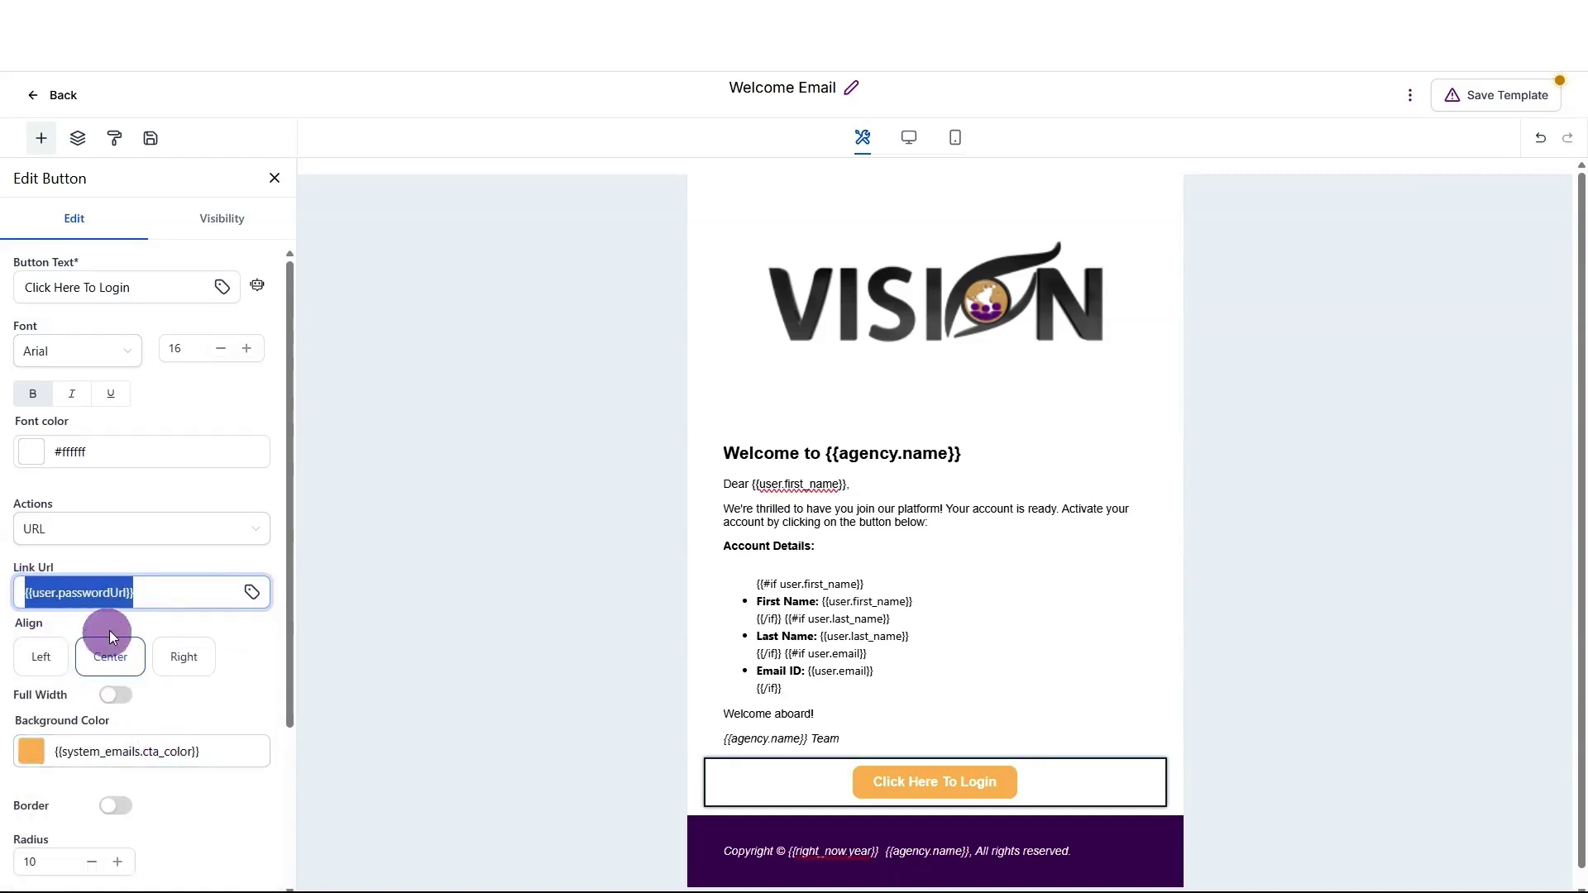
left_click(255, 597)
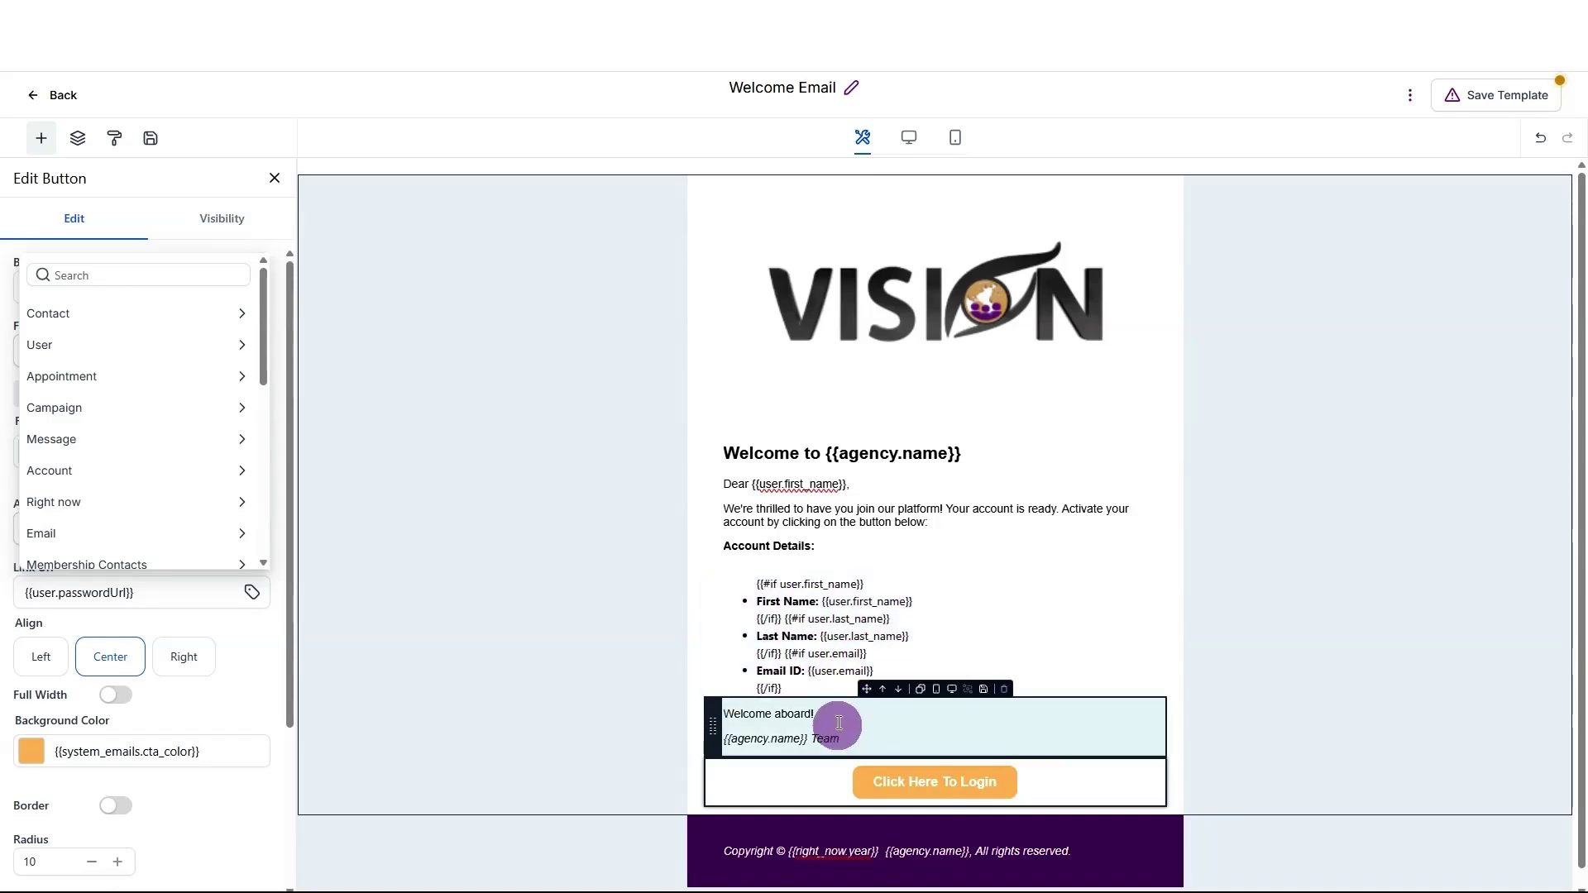
- Center the copyright line in the footer
left_click(1111, 842)
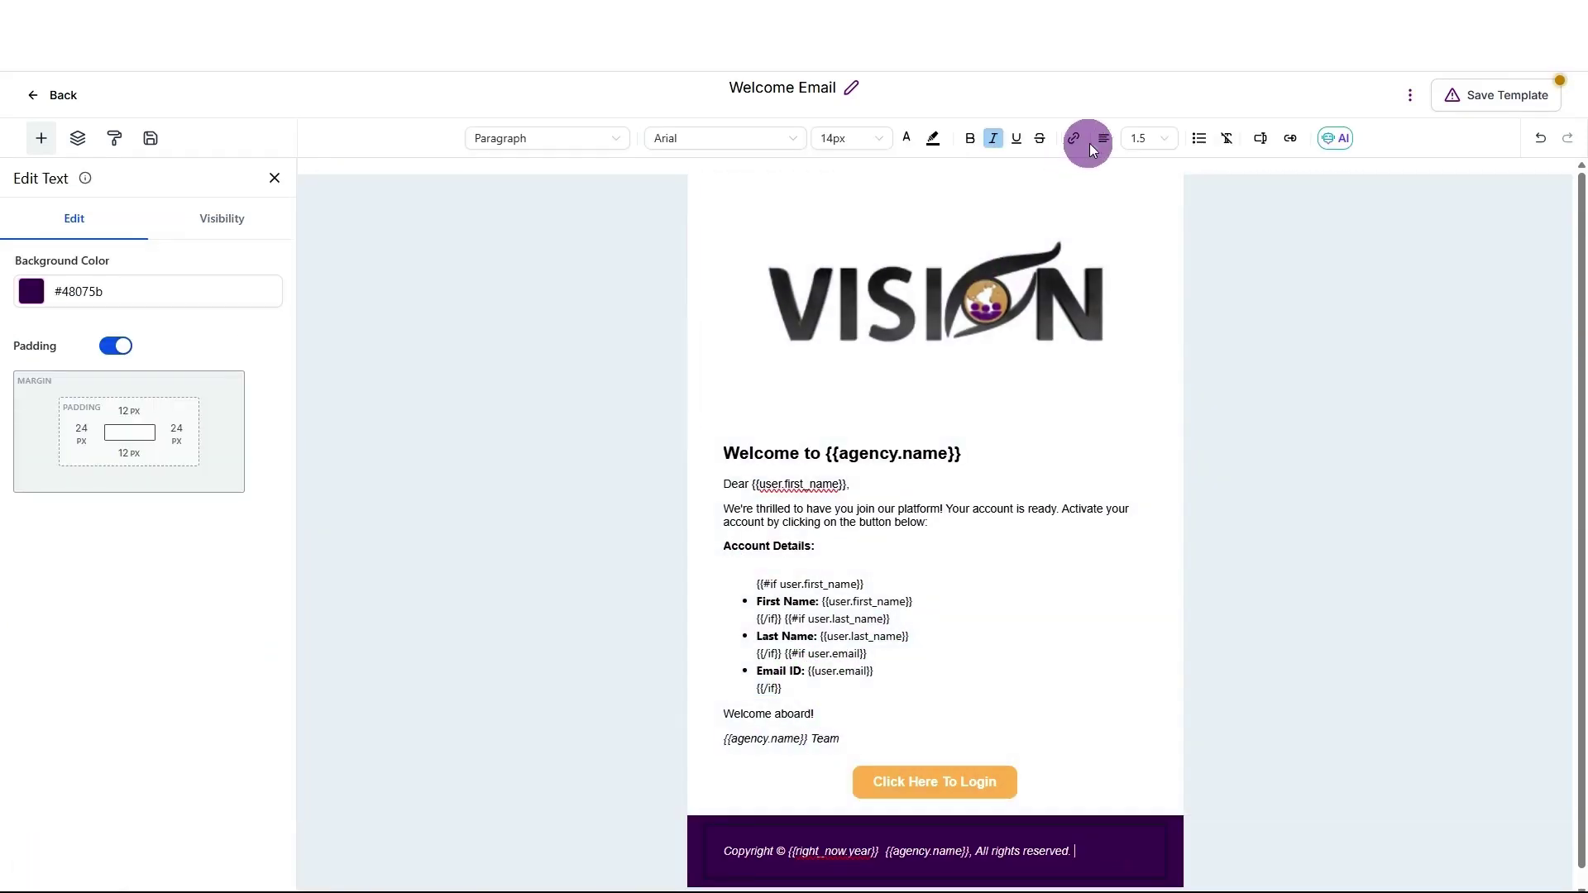
left_click(1093, 170)
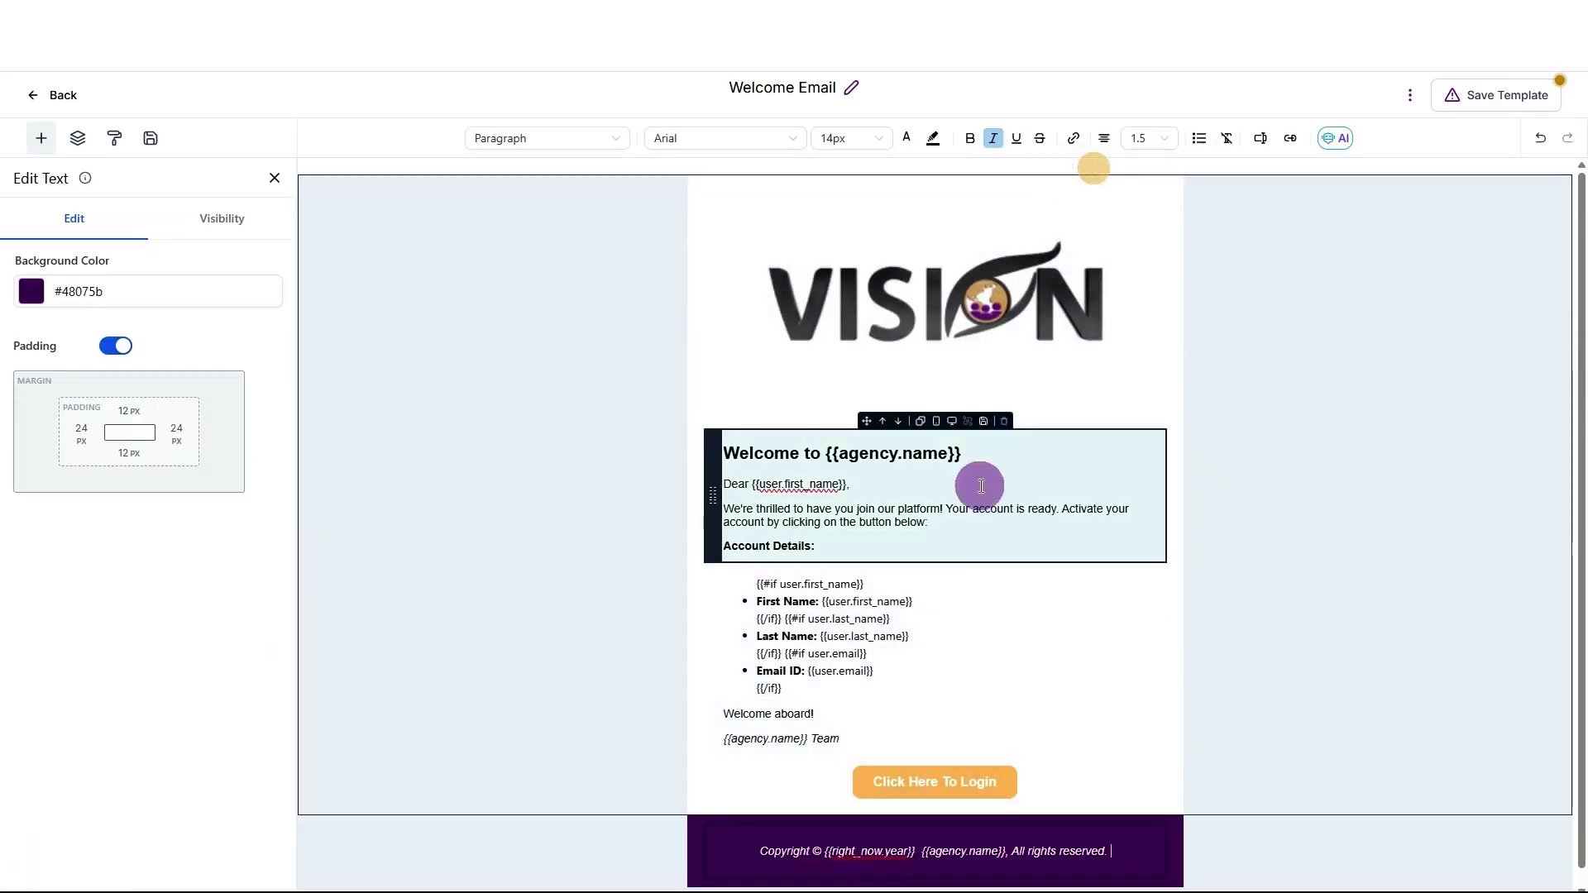
- Change the font of the whole welcome text block and of the "Welcome aboard!" closing text to Open Sans
left_click(755, 516)
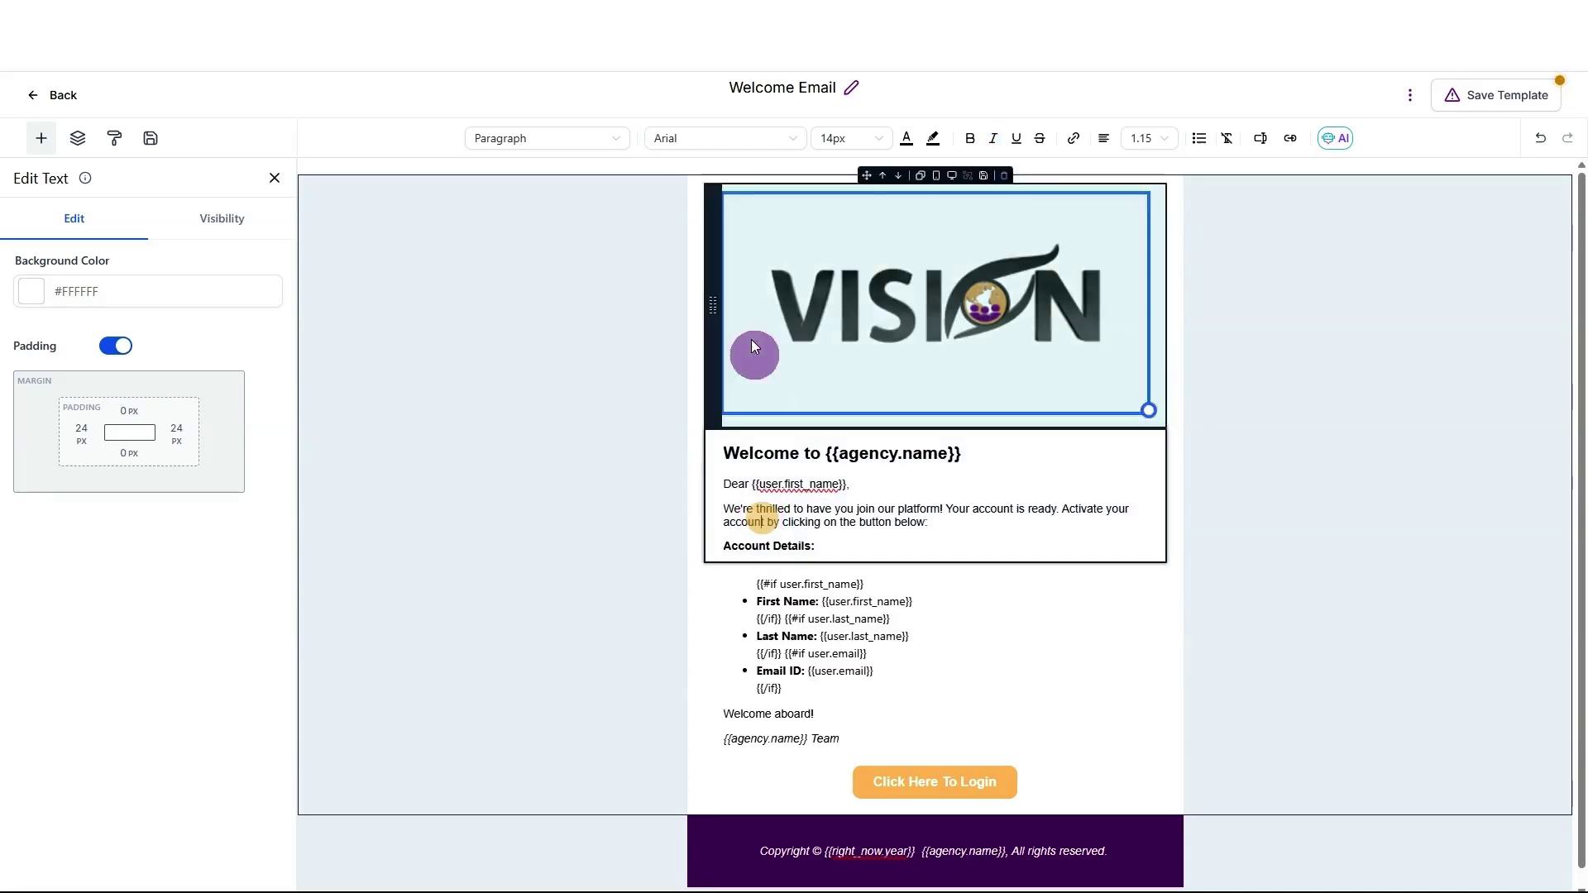
left_click(668, 141)
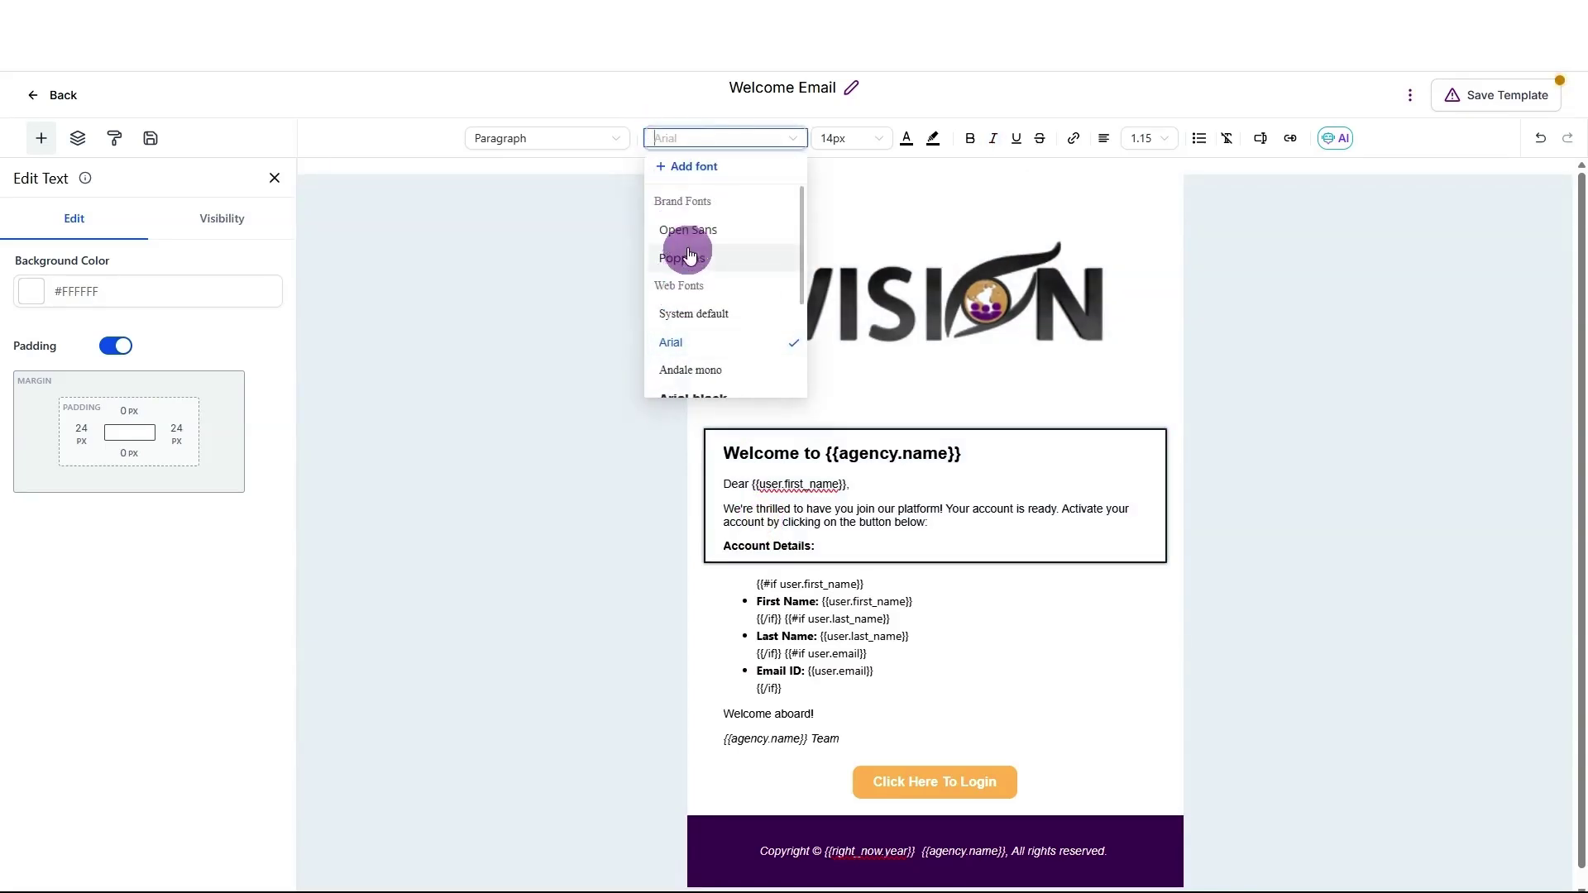
left_click(684, 236)
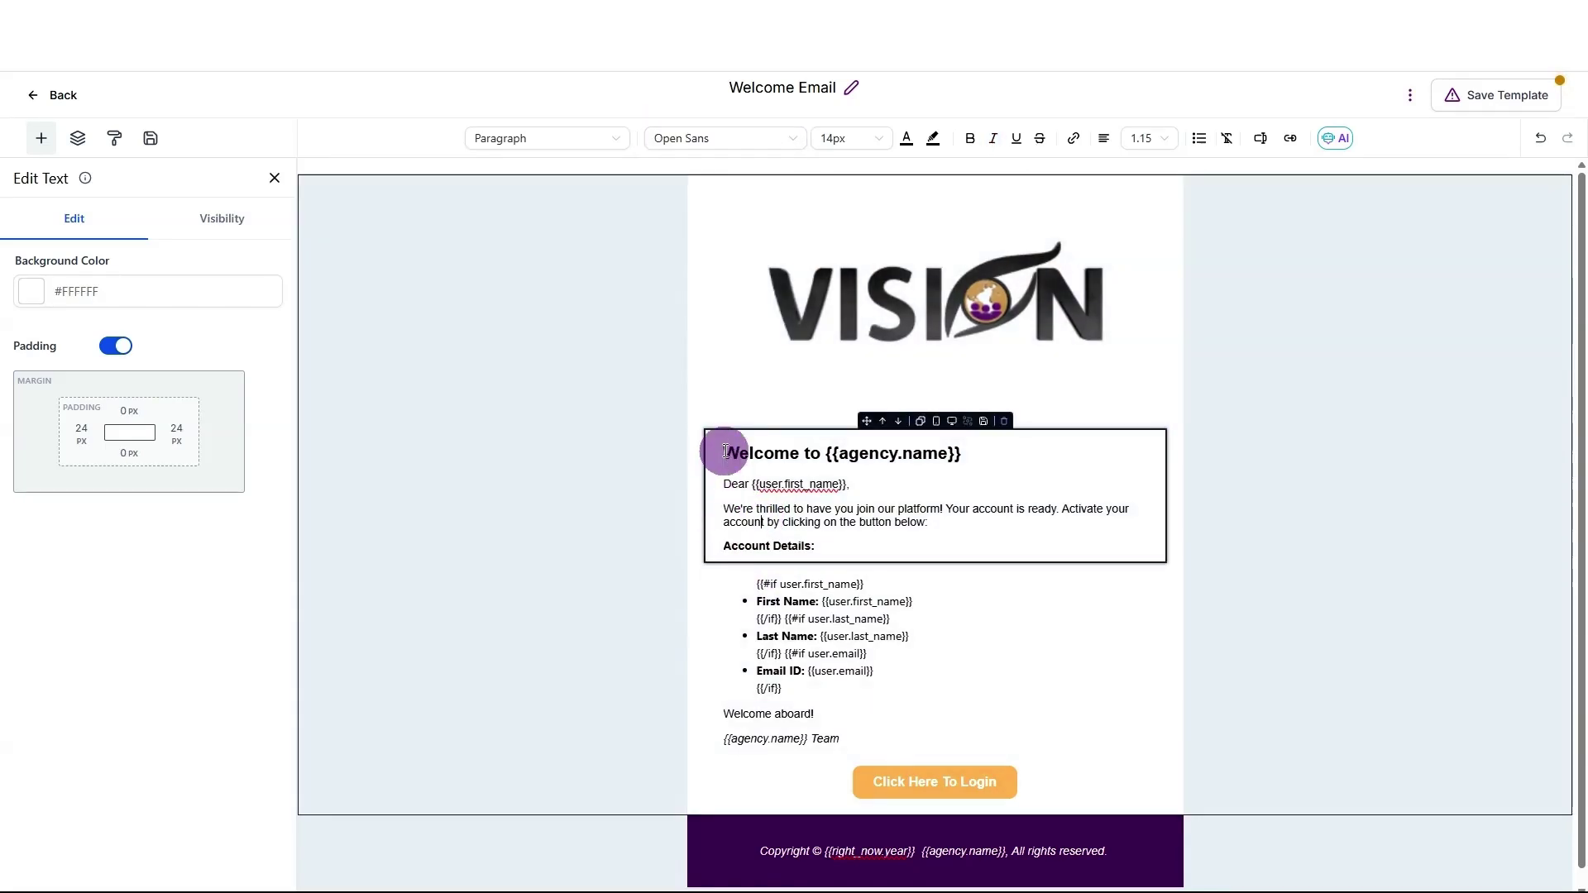
left_click_drag(725, 451, 860, 573)
left_click(772, 206)
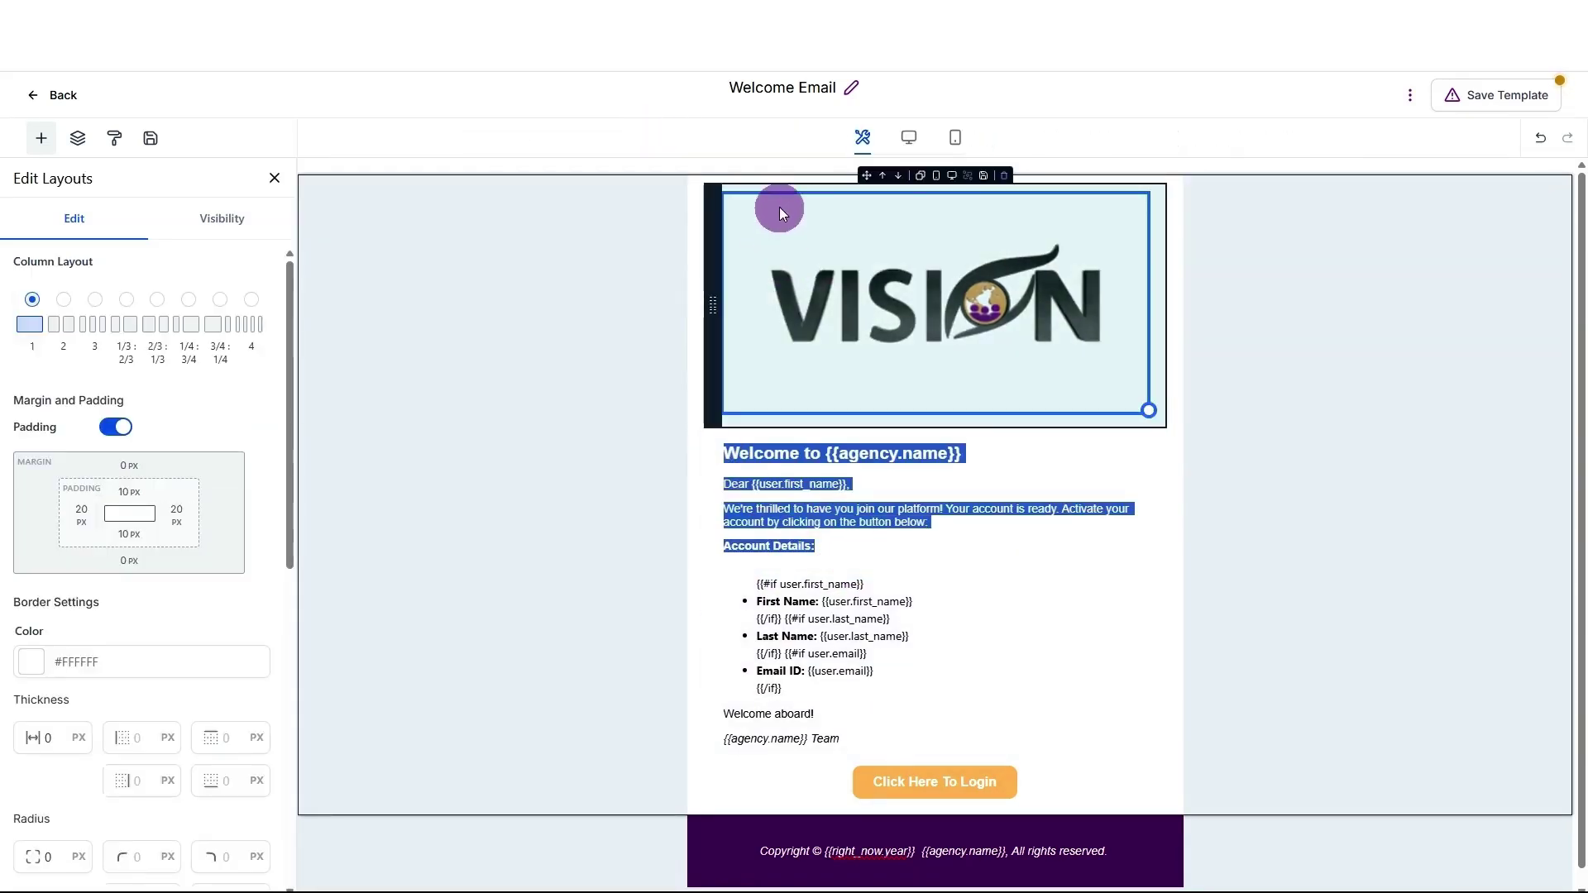
left_click(684, 135)
left_click(686, 239)
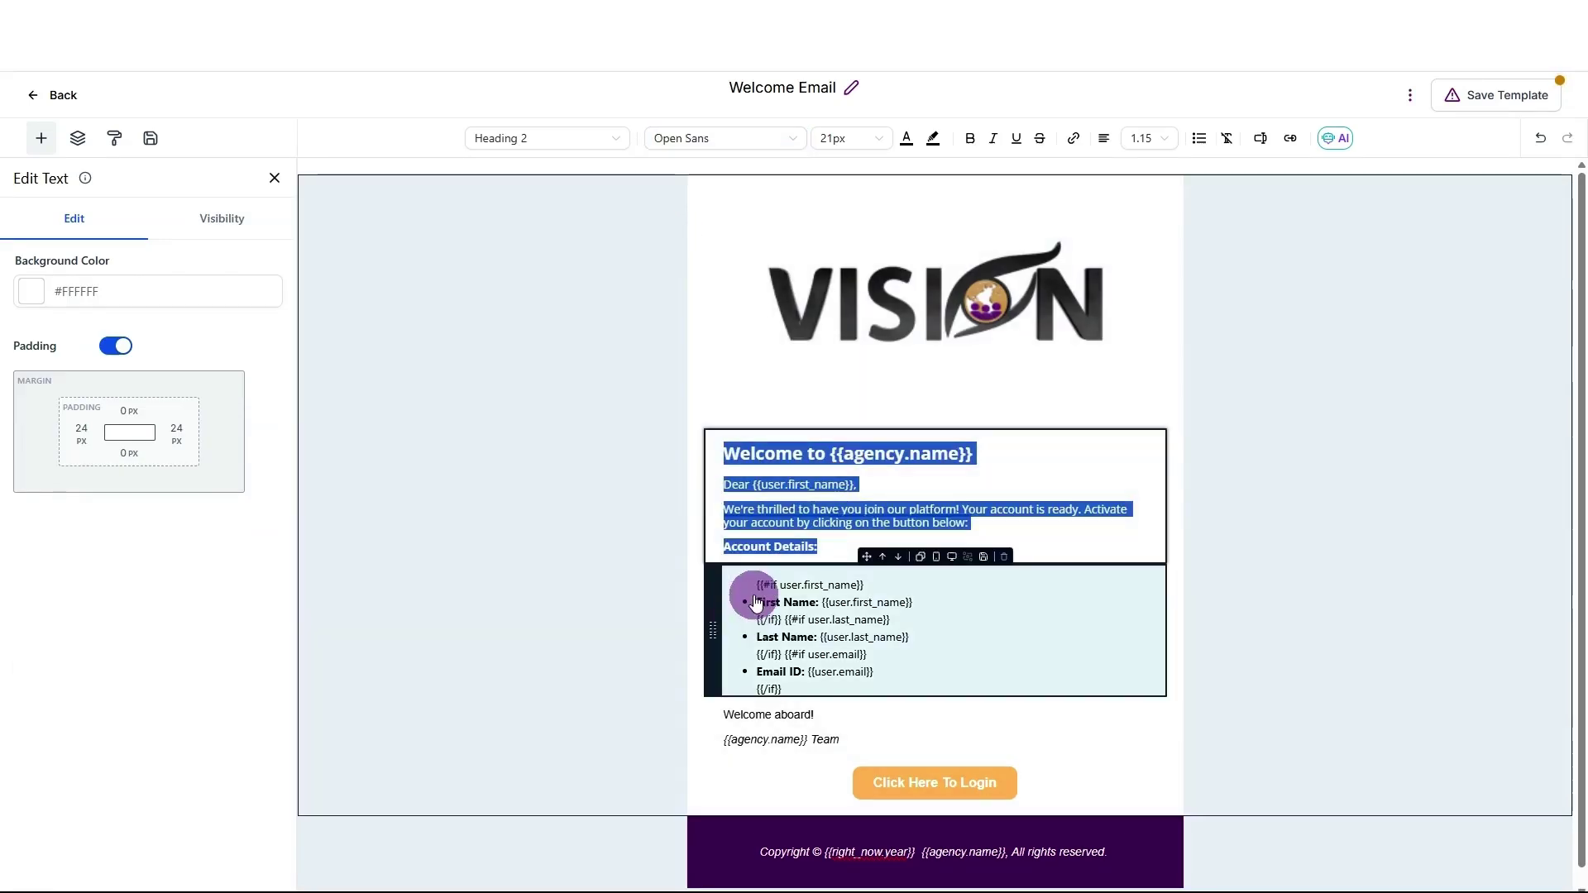
left_click(726, 717)
left_click_drag(726, 717, 842, 742)
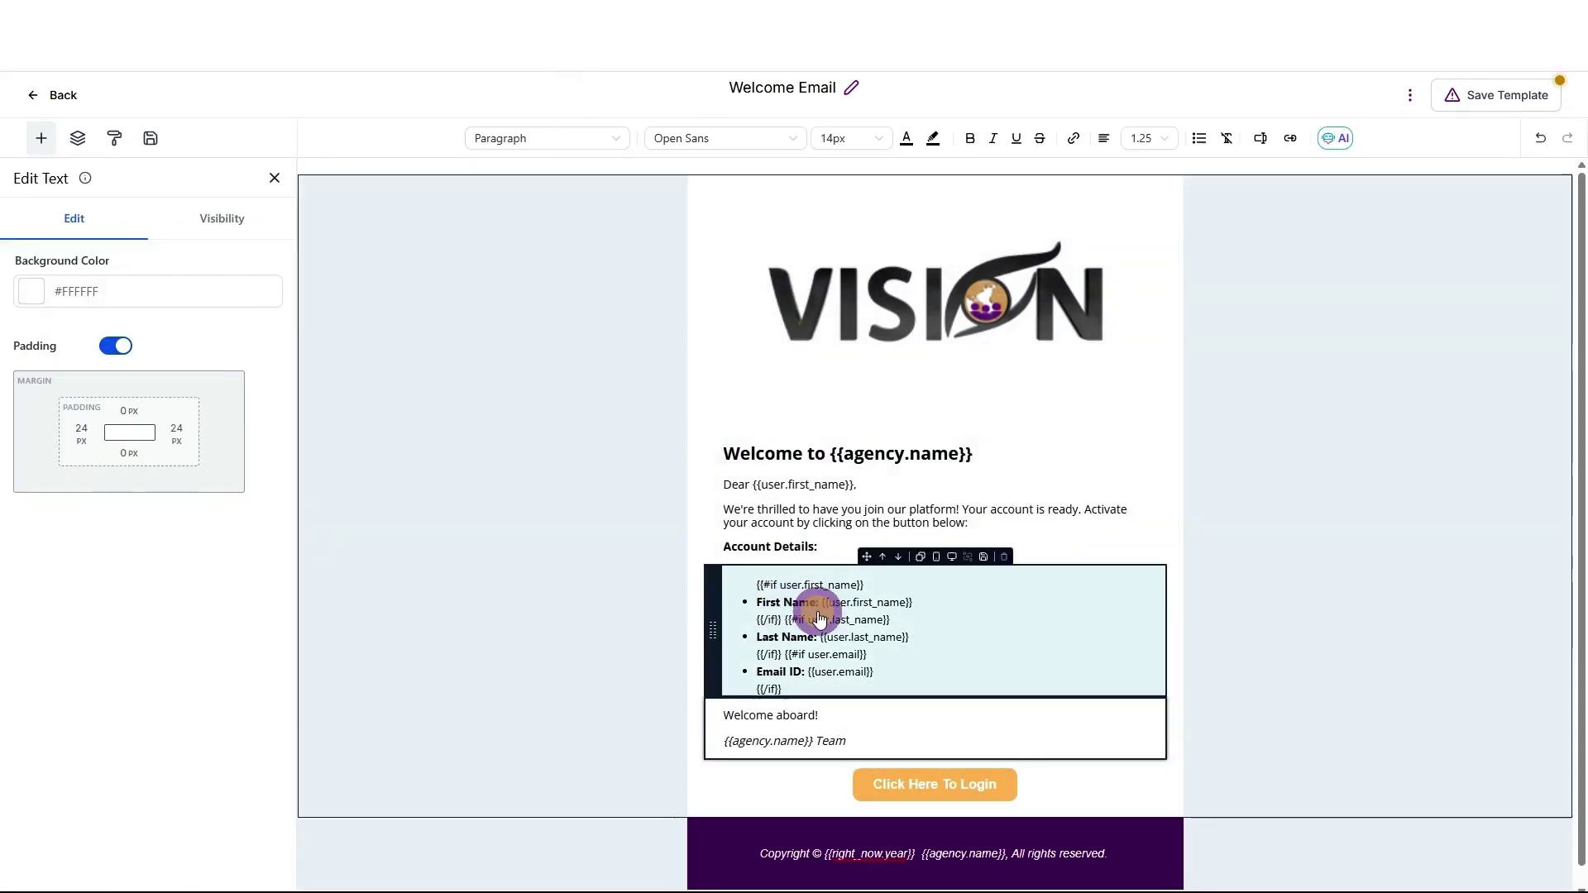
- Review the HTML code of the account details list from start to end
left_click(815, 609)
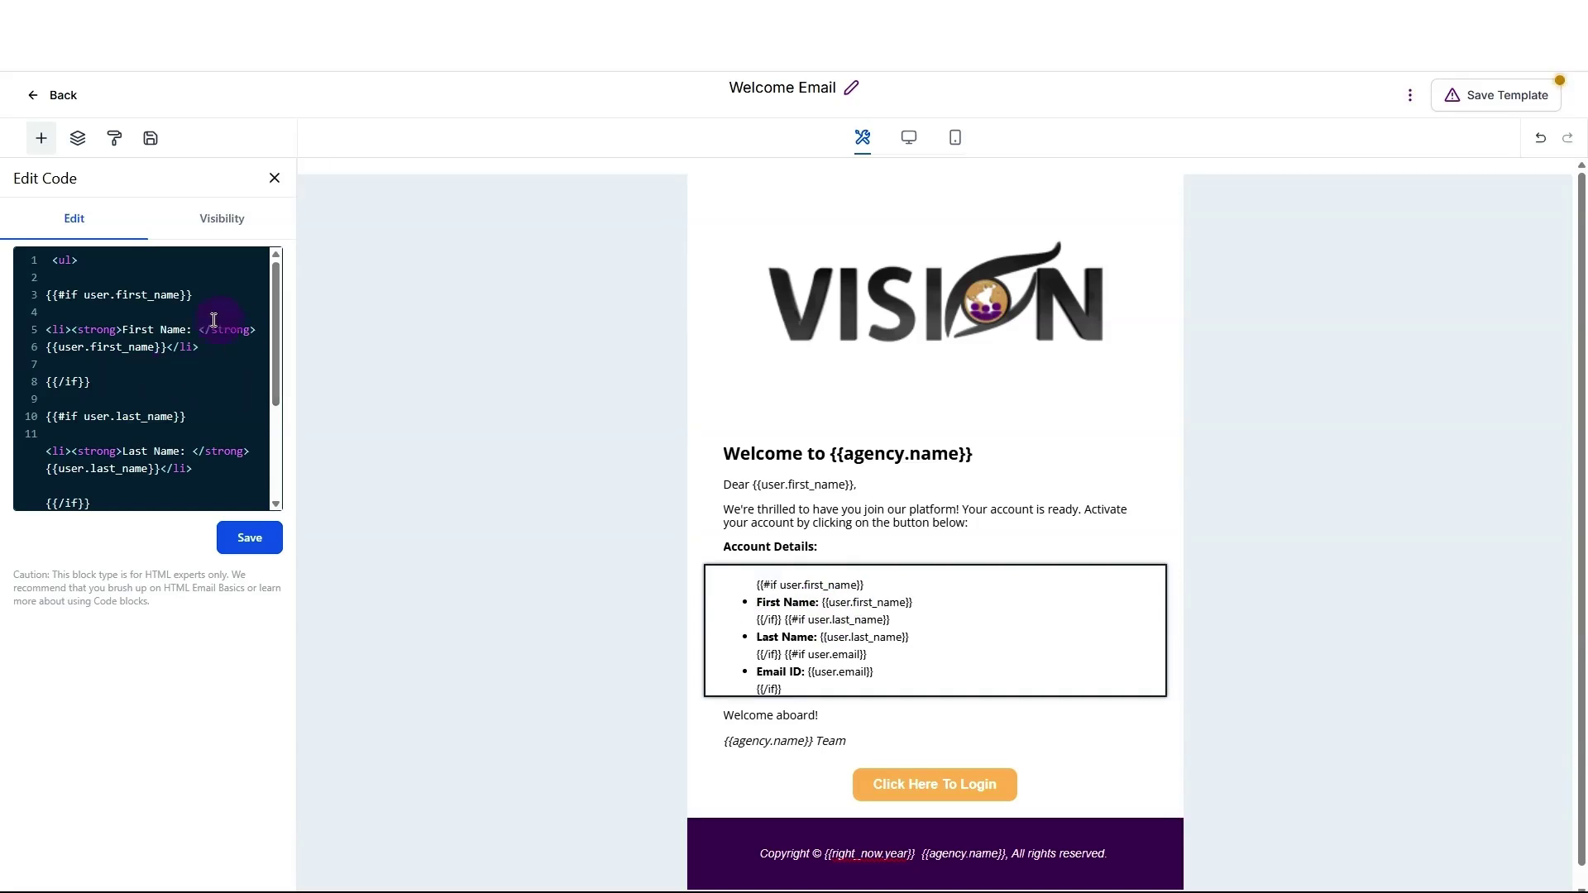
scroll(153, 321, "down", 3)
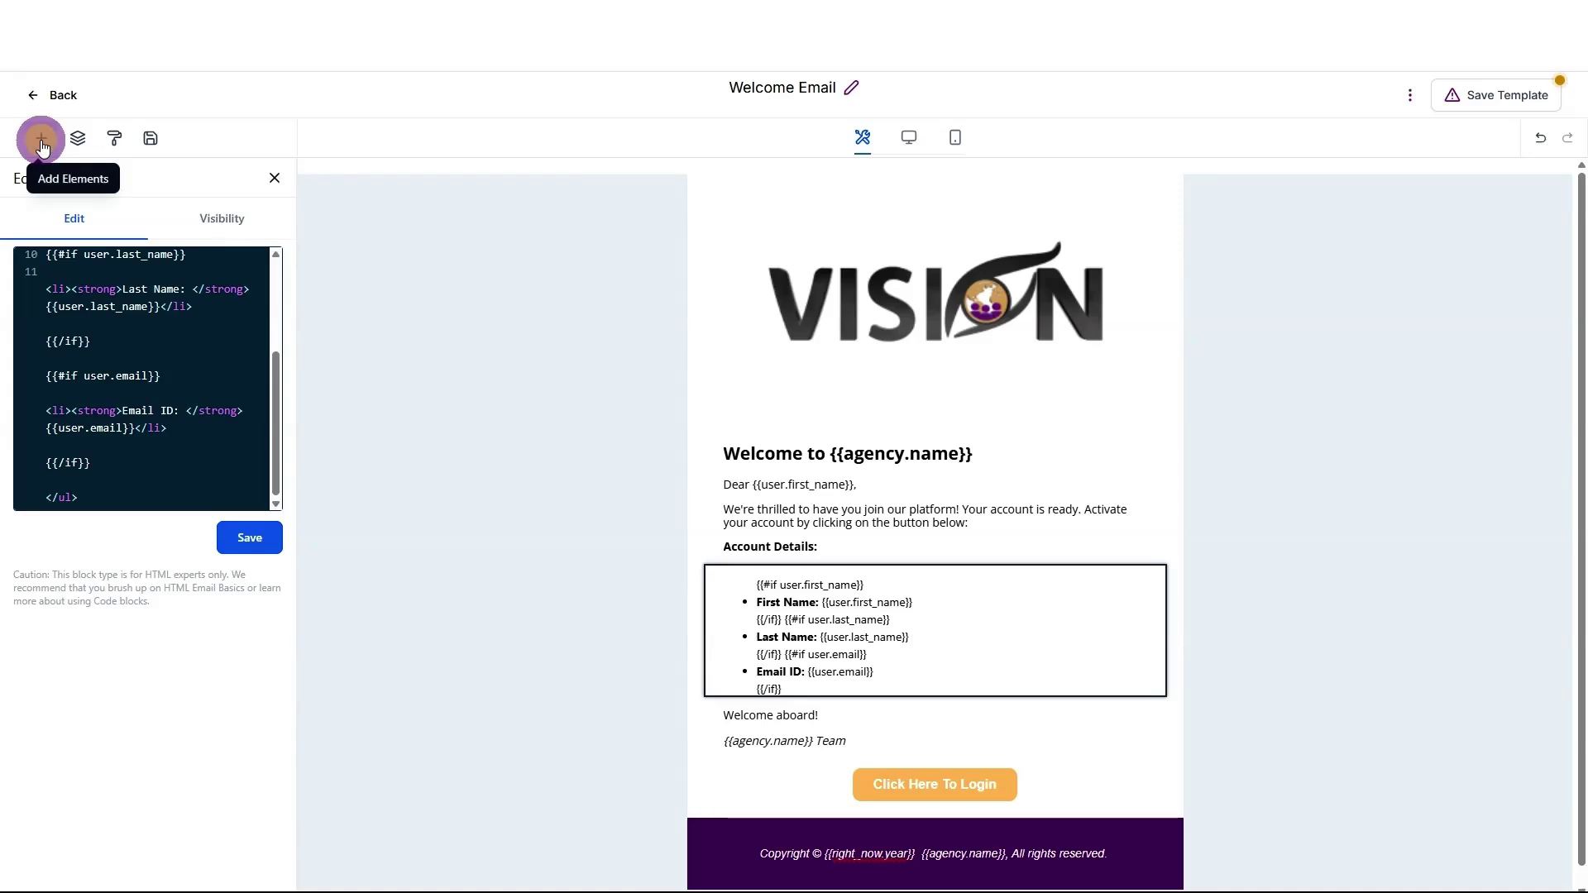
left_click(40, 138)
left_click_drag(59, 230, 766, 616)
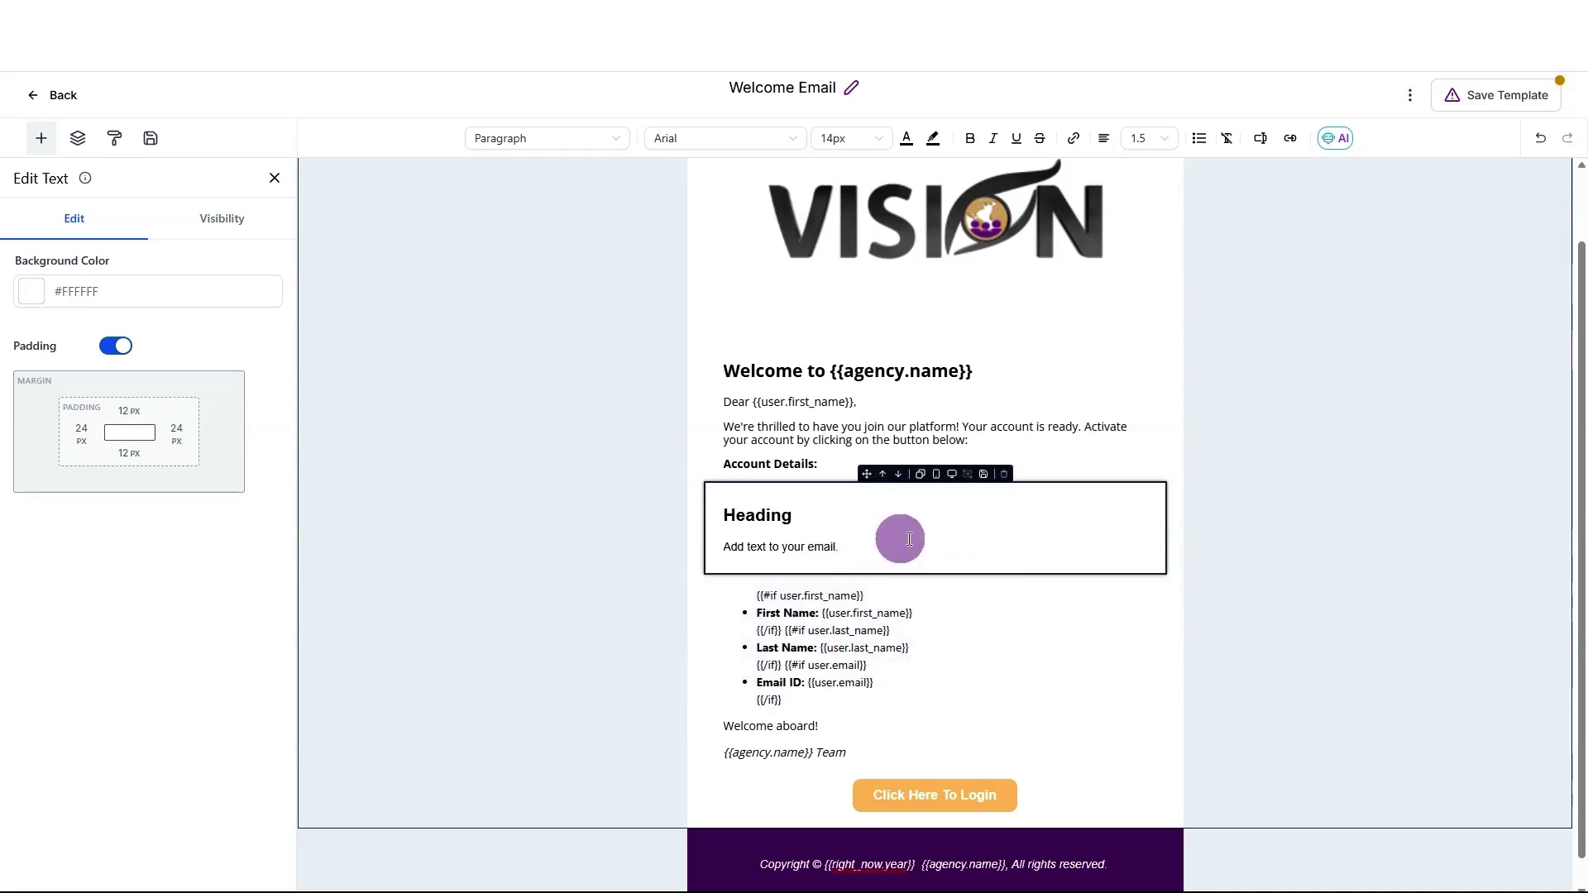
left_click(1003, 473)
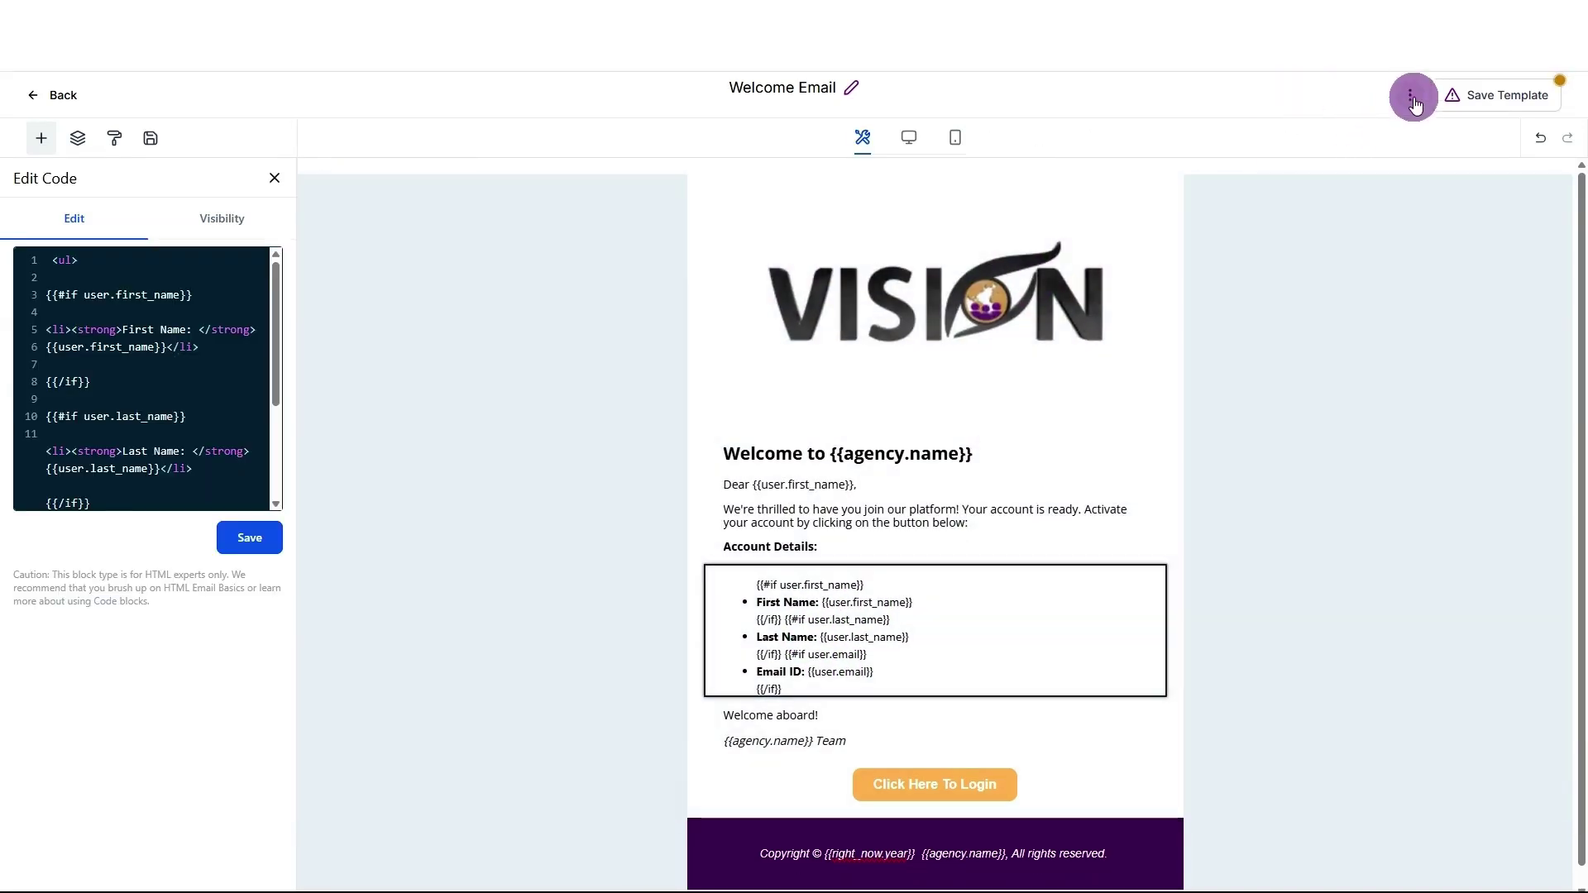
- Set the email subject in the template settings to "Welcome {{contact.first_name}}" and save the settings
left_click(1411, 97)
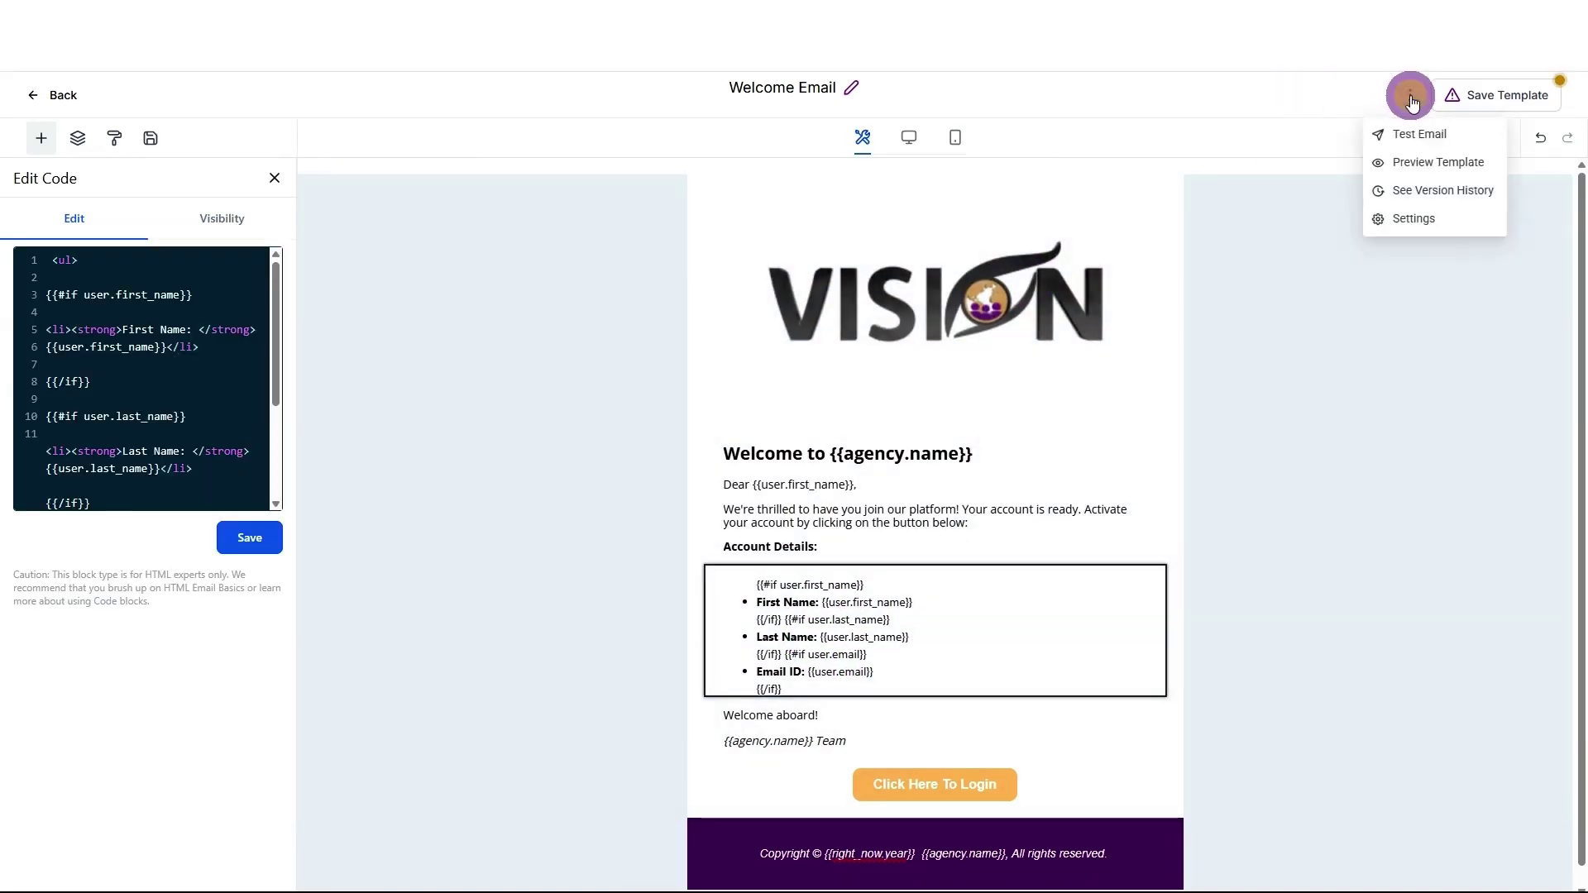
left_click(1412, 218)
left_click(1206, 223)
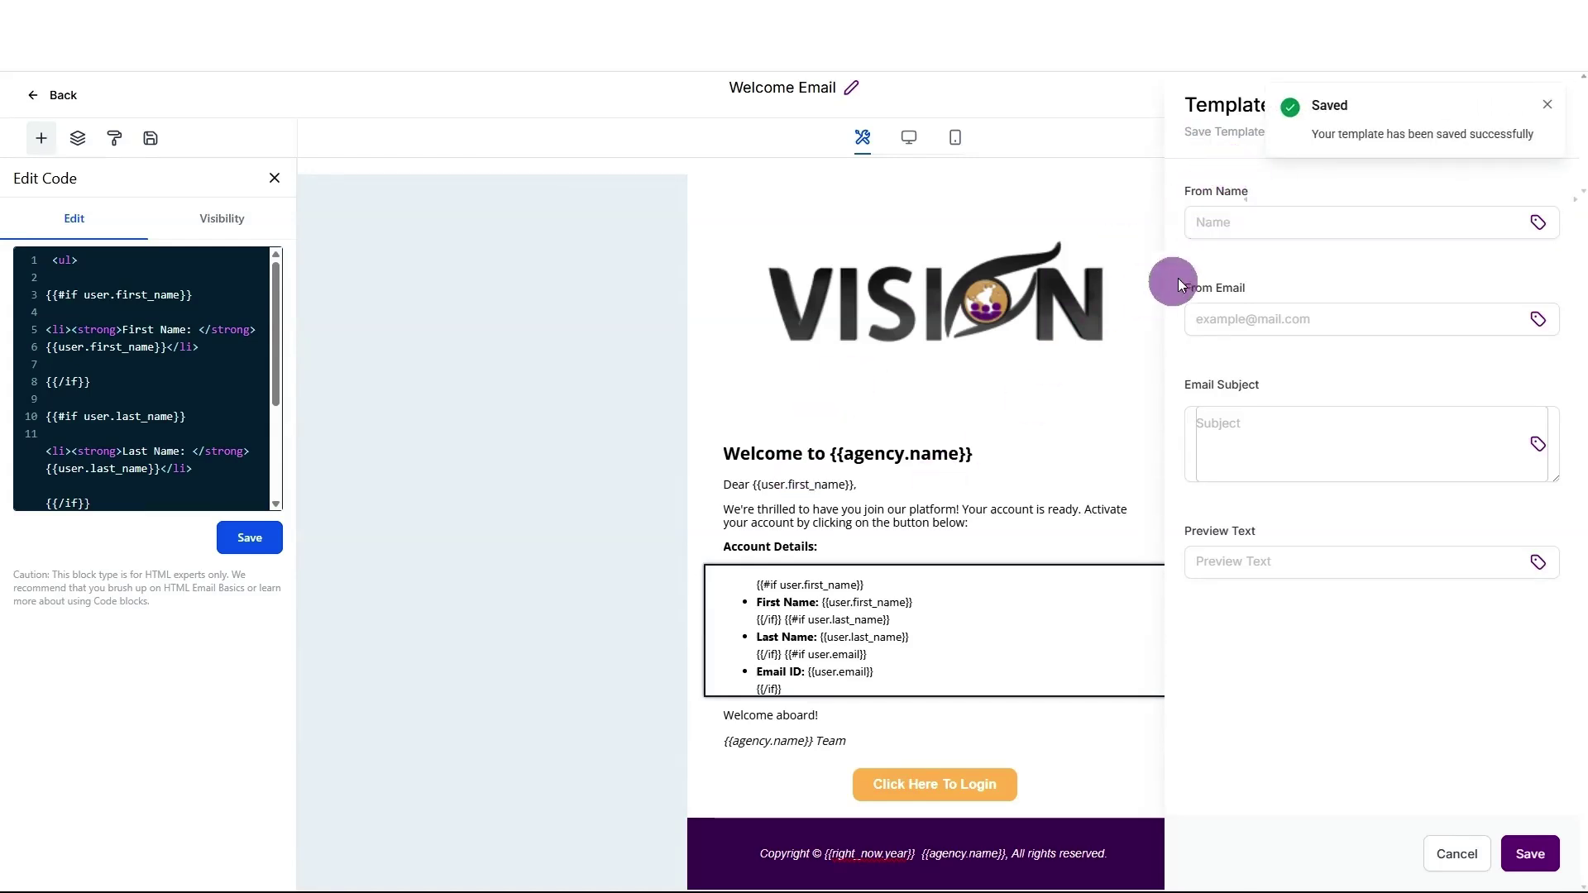
left_click(1237, 220)
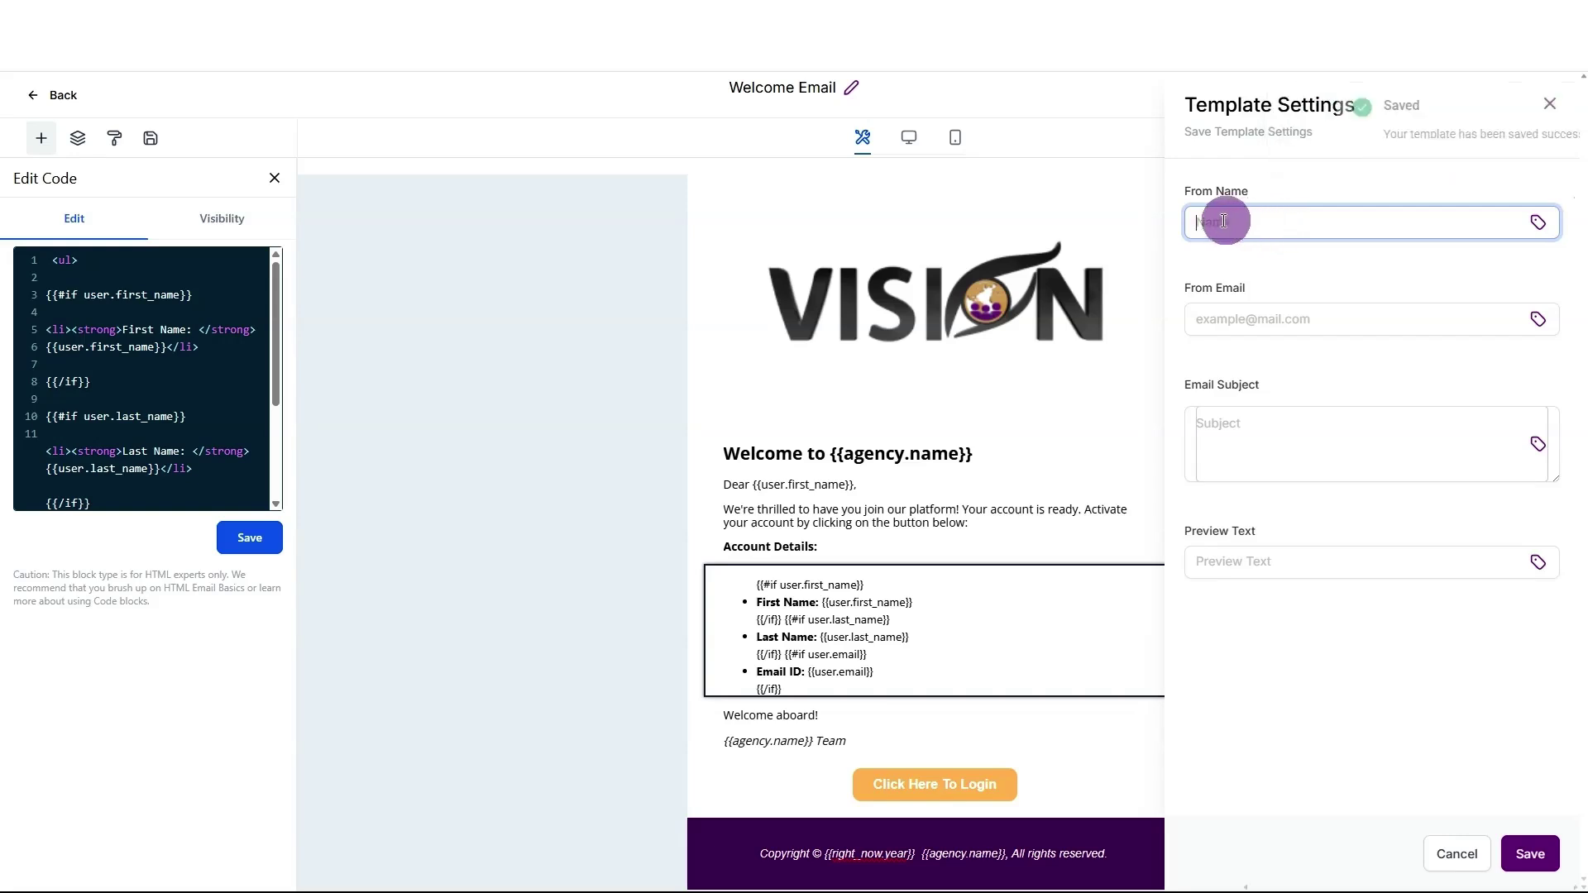
left_click(1203, 317)
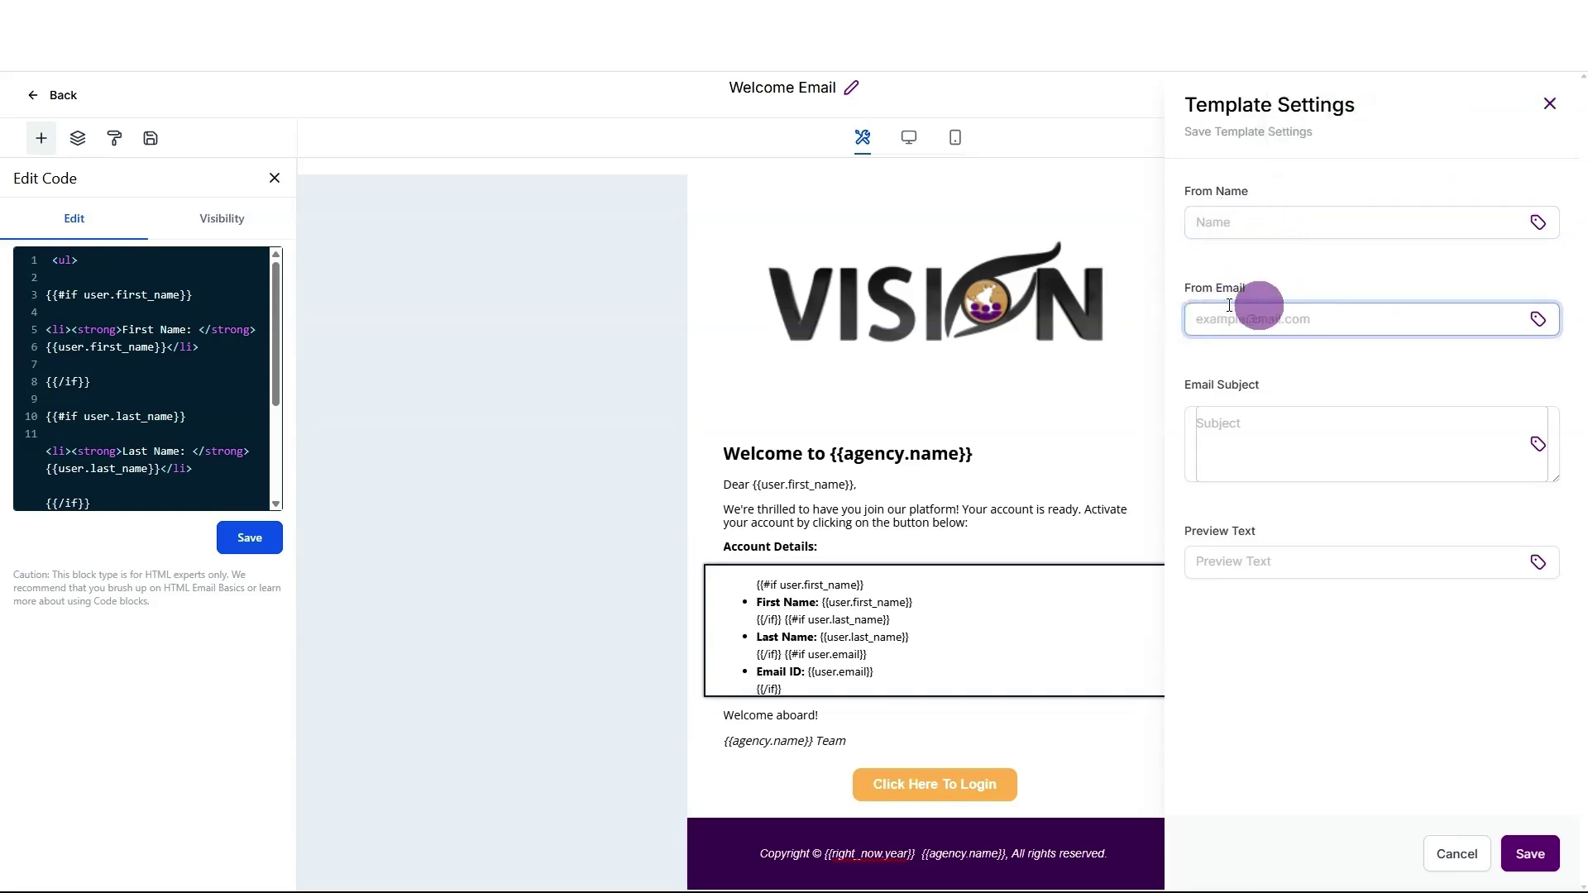
left_click(1225, 425)
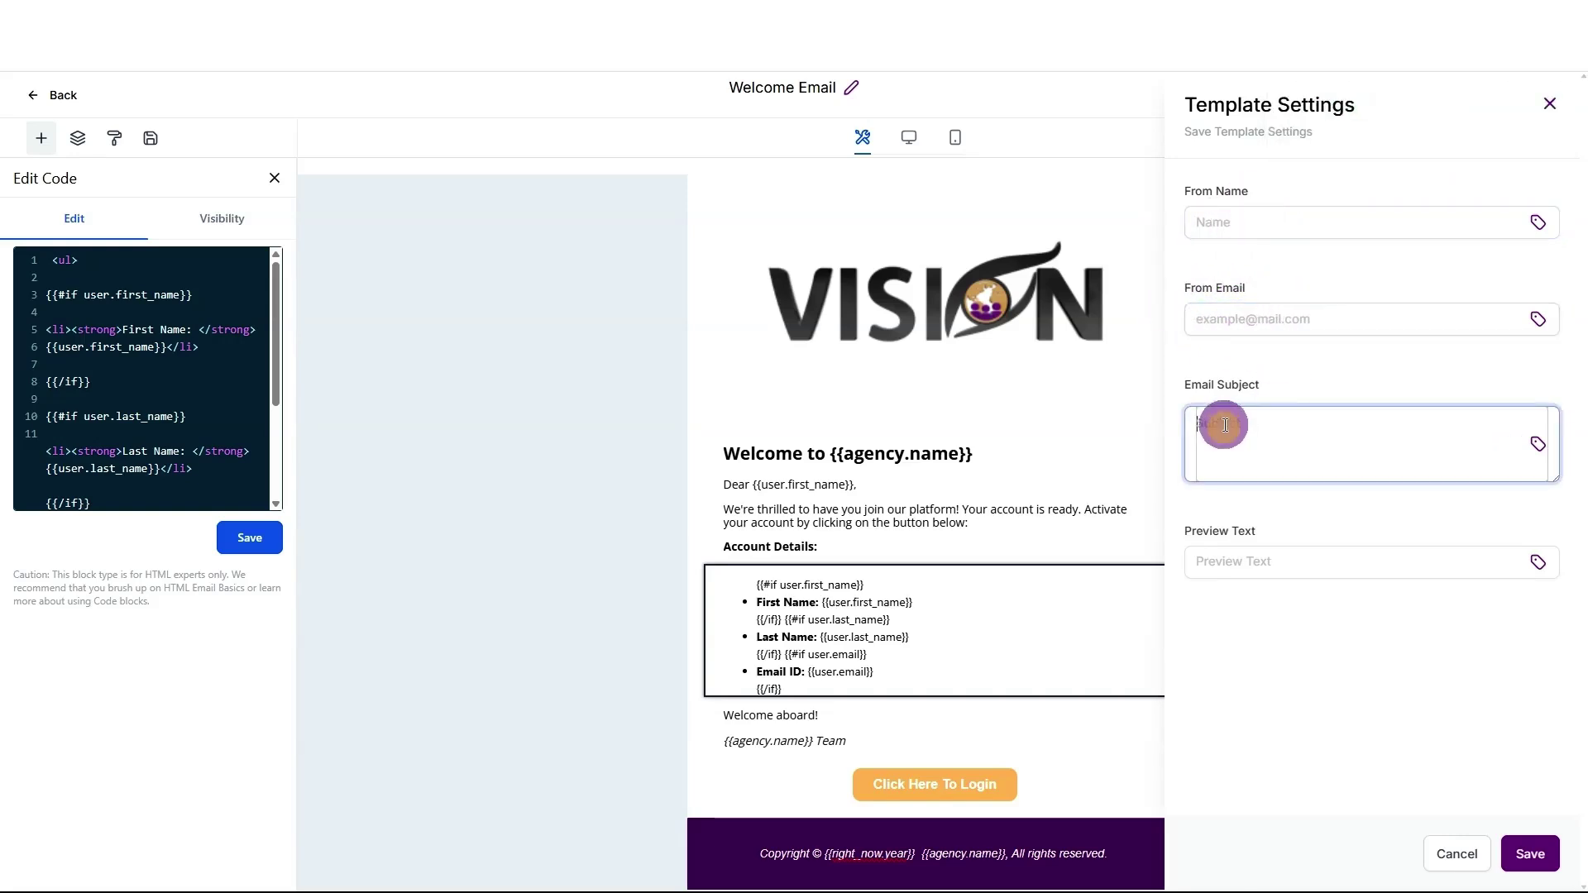
type("Welcome")
left_click(1537, 445)
left_click(1223, 565)
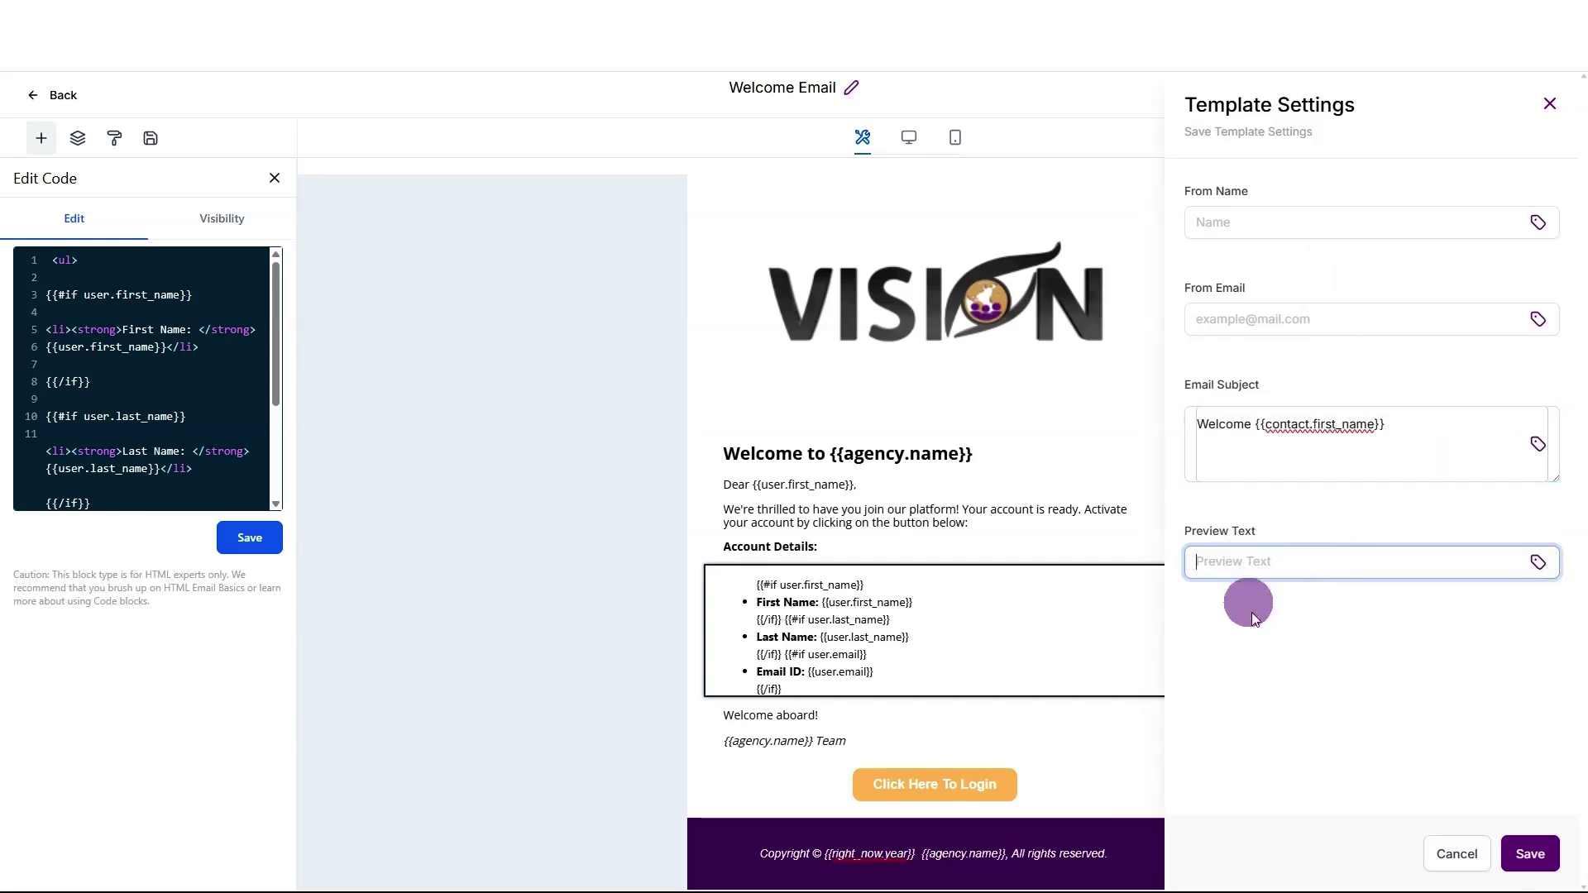
left_click(1539, 868)
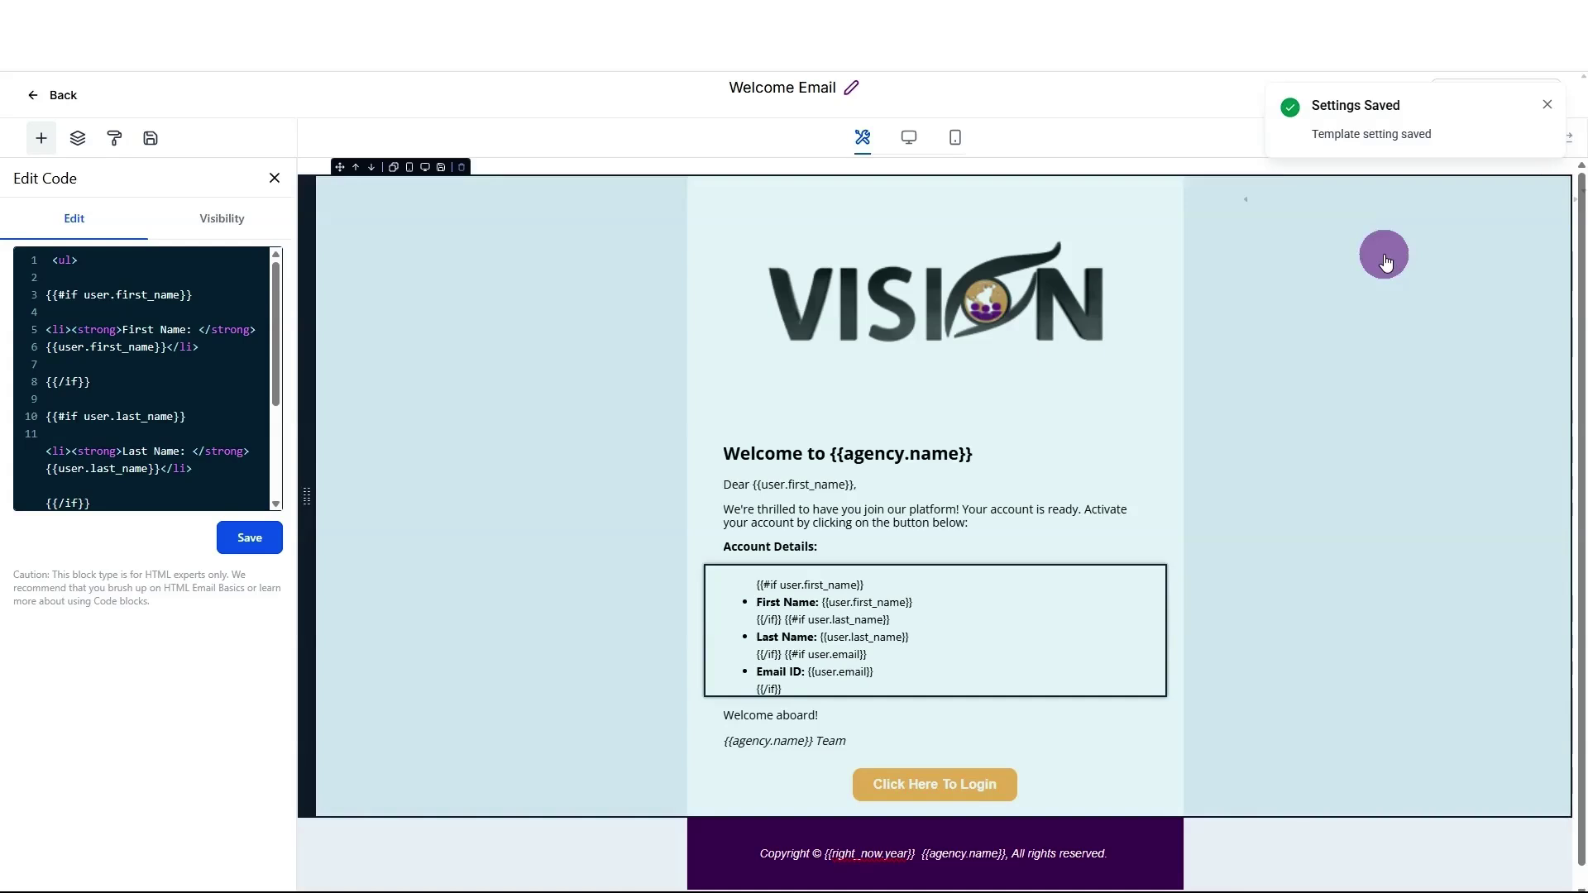
- Start saving the Welcome Email template and check its required-field warnings
left_click(1476, 93)
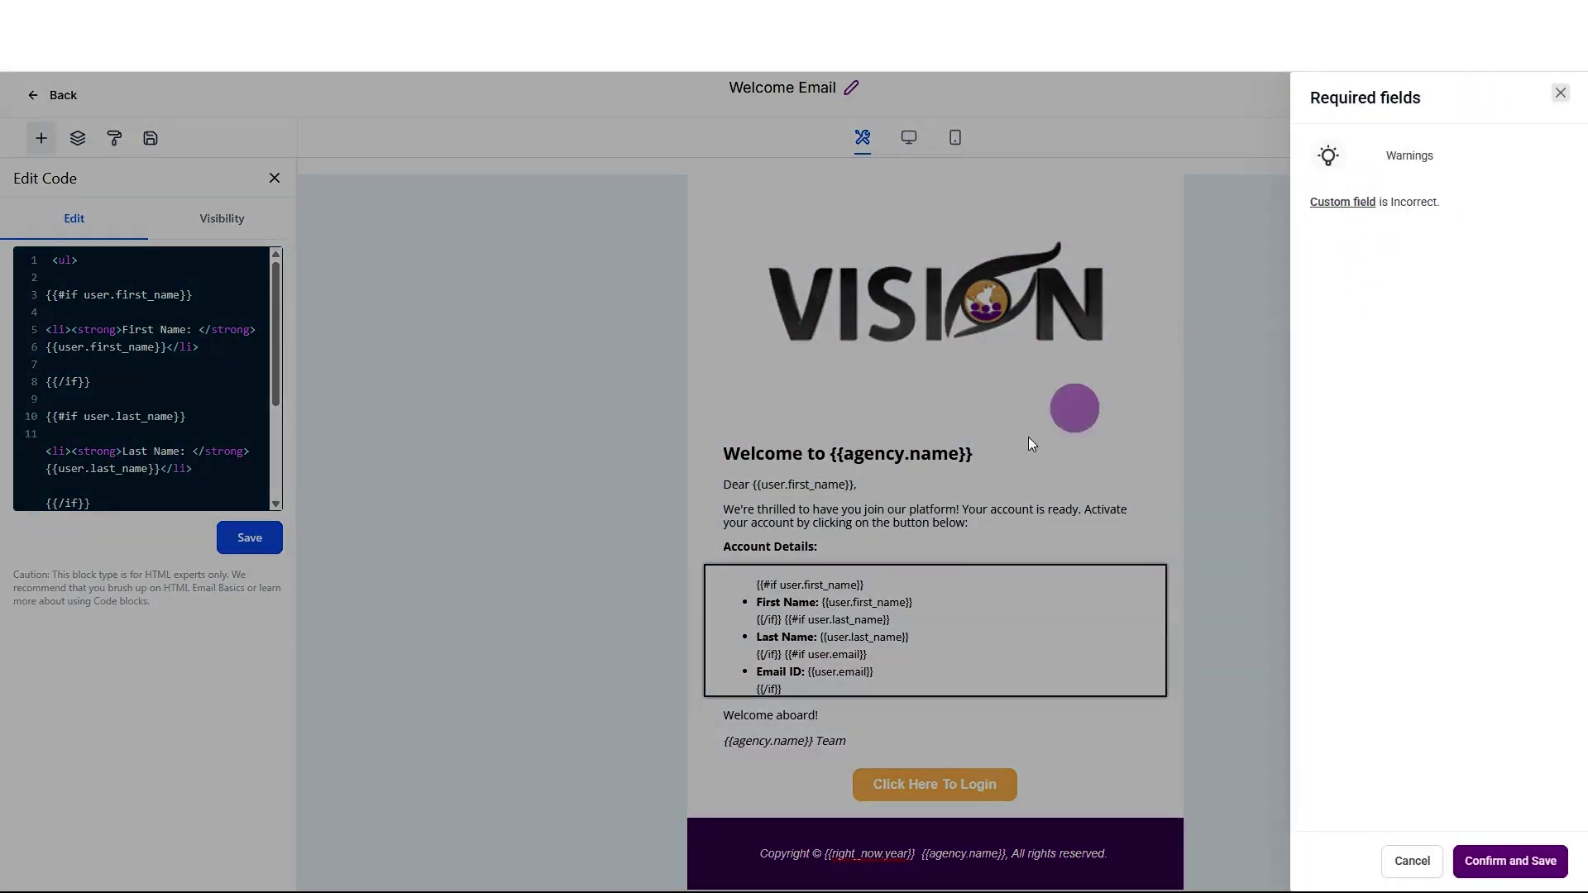
left_click(913, 627)
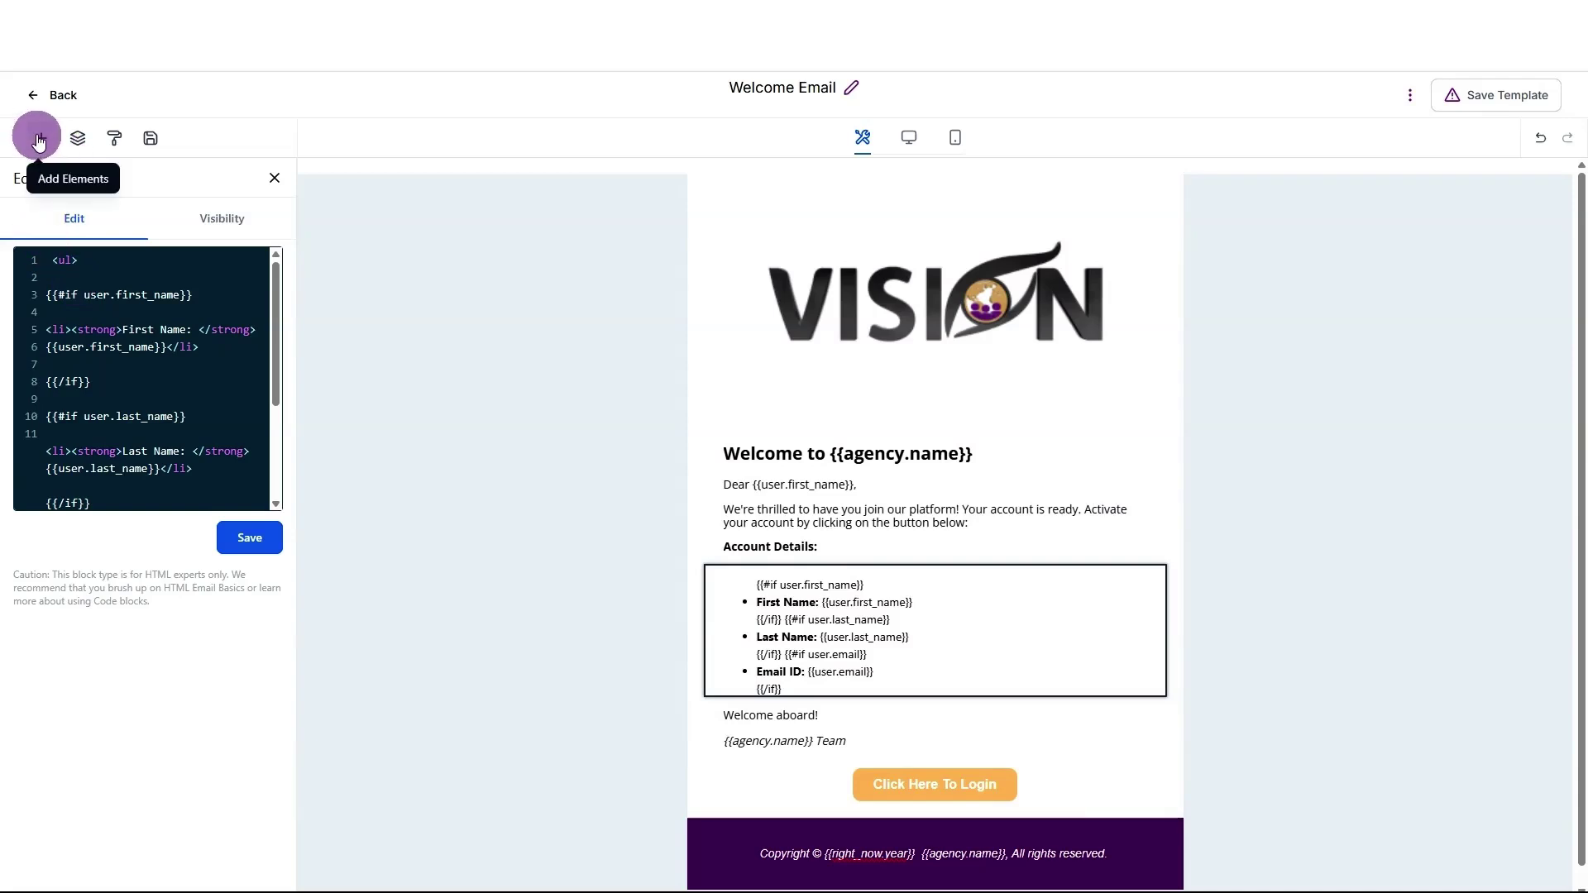
left_click(39, 139)
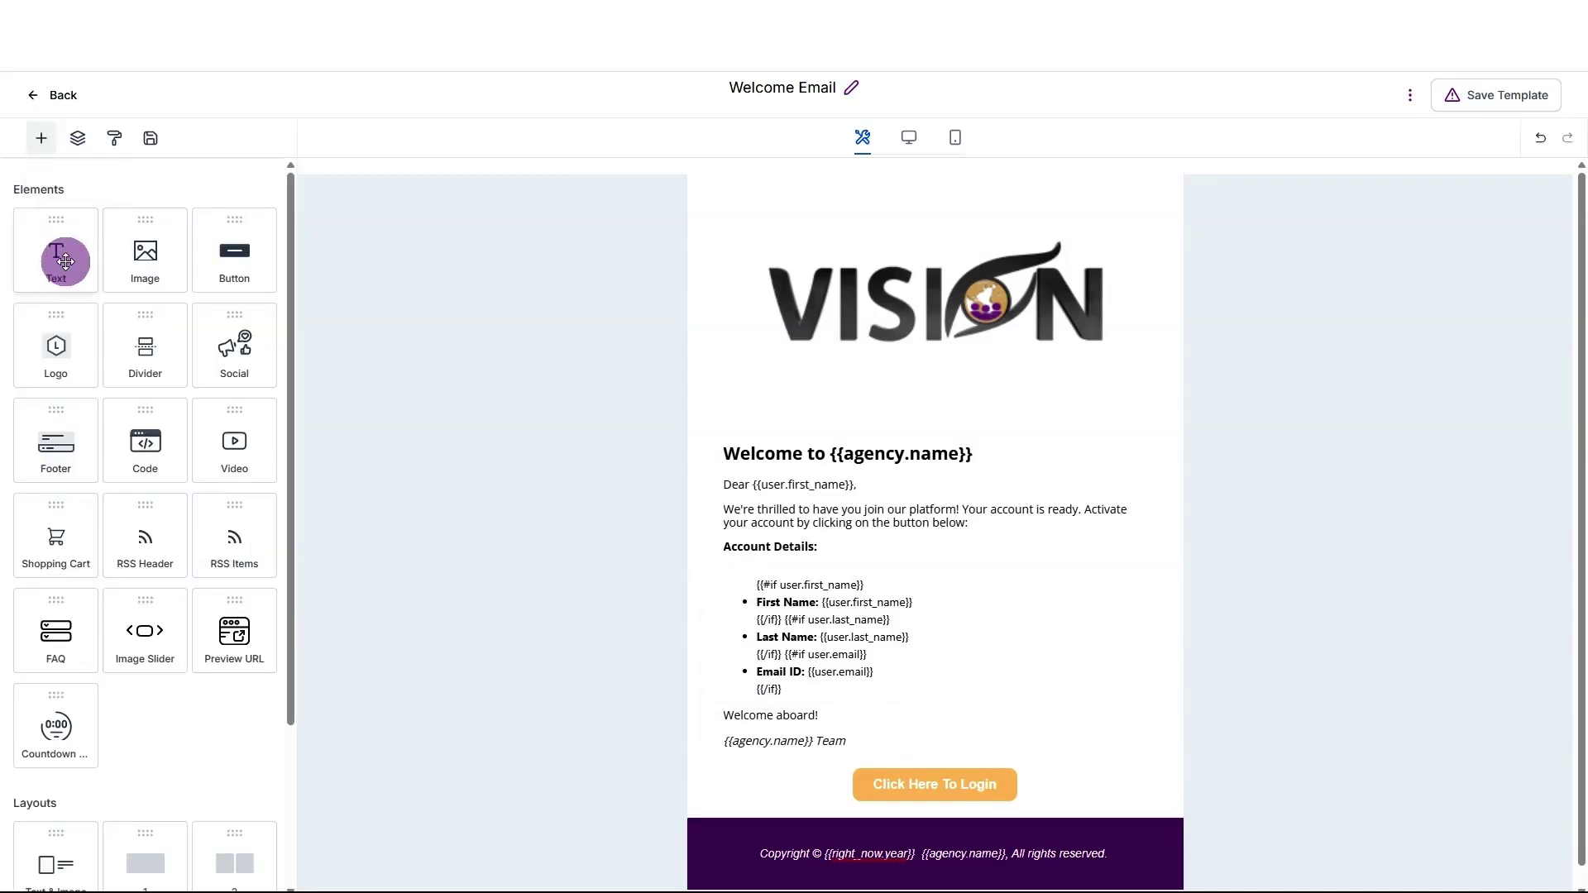
left_click_drag(65, 262, 546, 88)
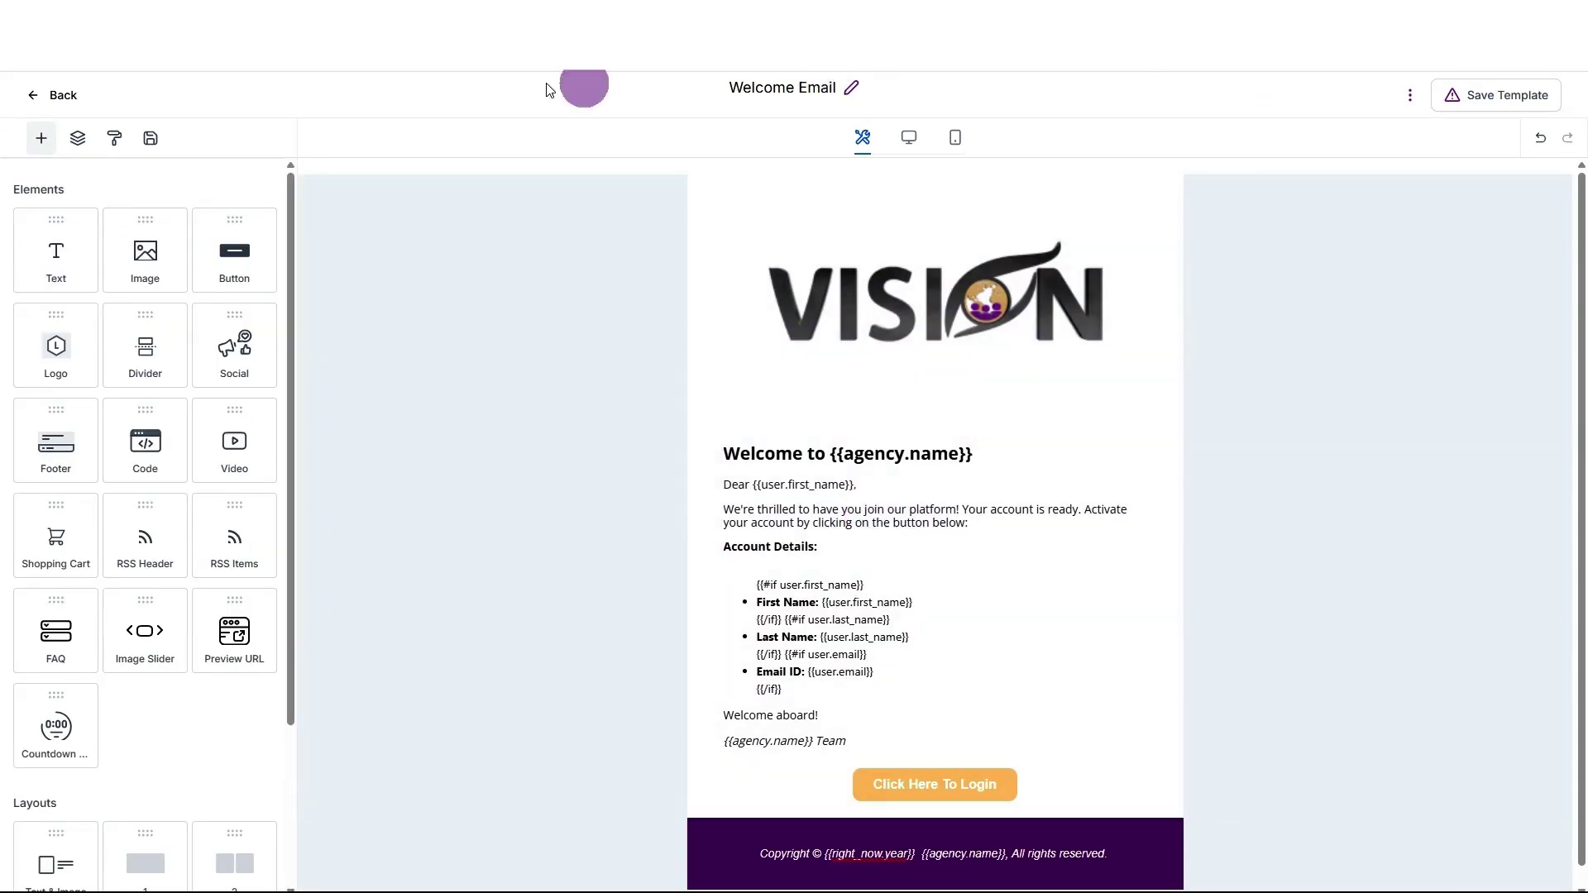
- Return to the Agency Admin template folder and start a new template from the Email Marketing Templates library
left_click(56, 95)
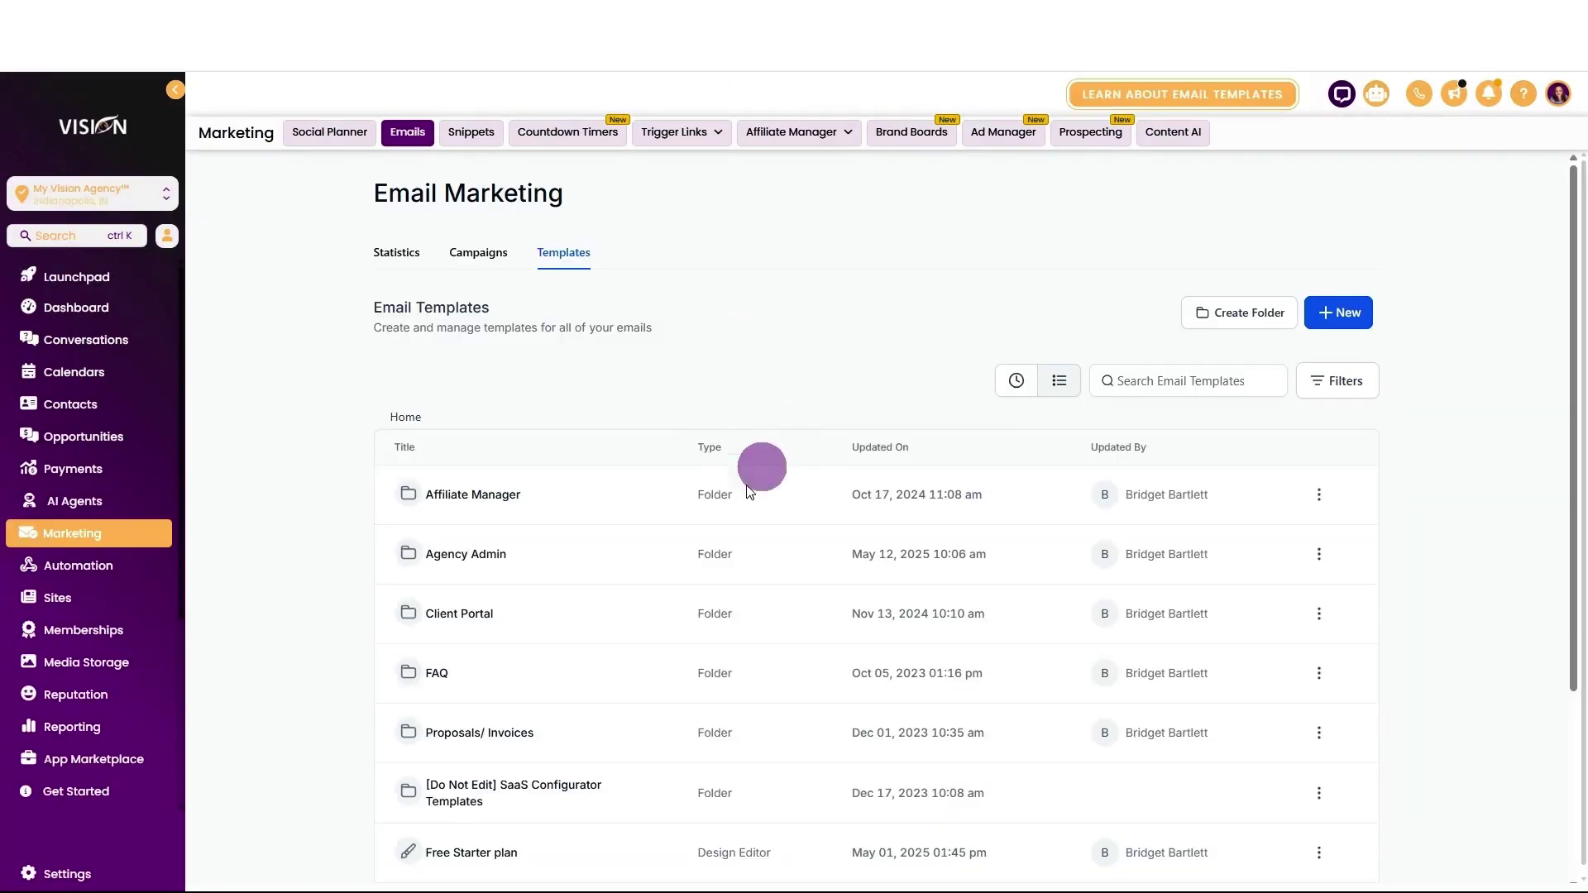
left_click(467, 560)
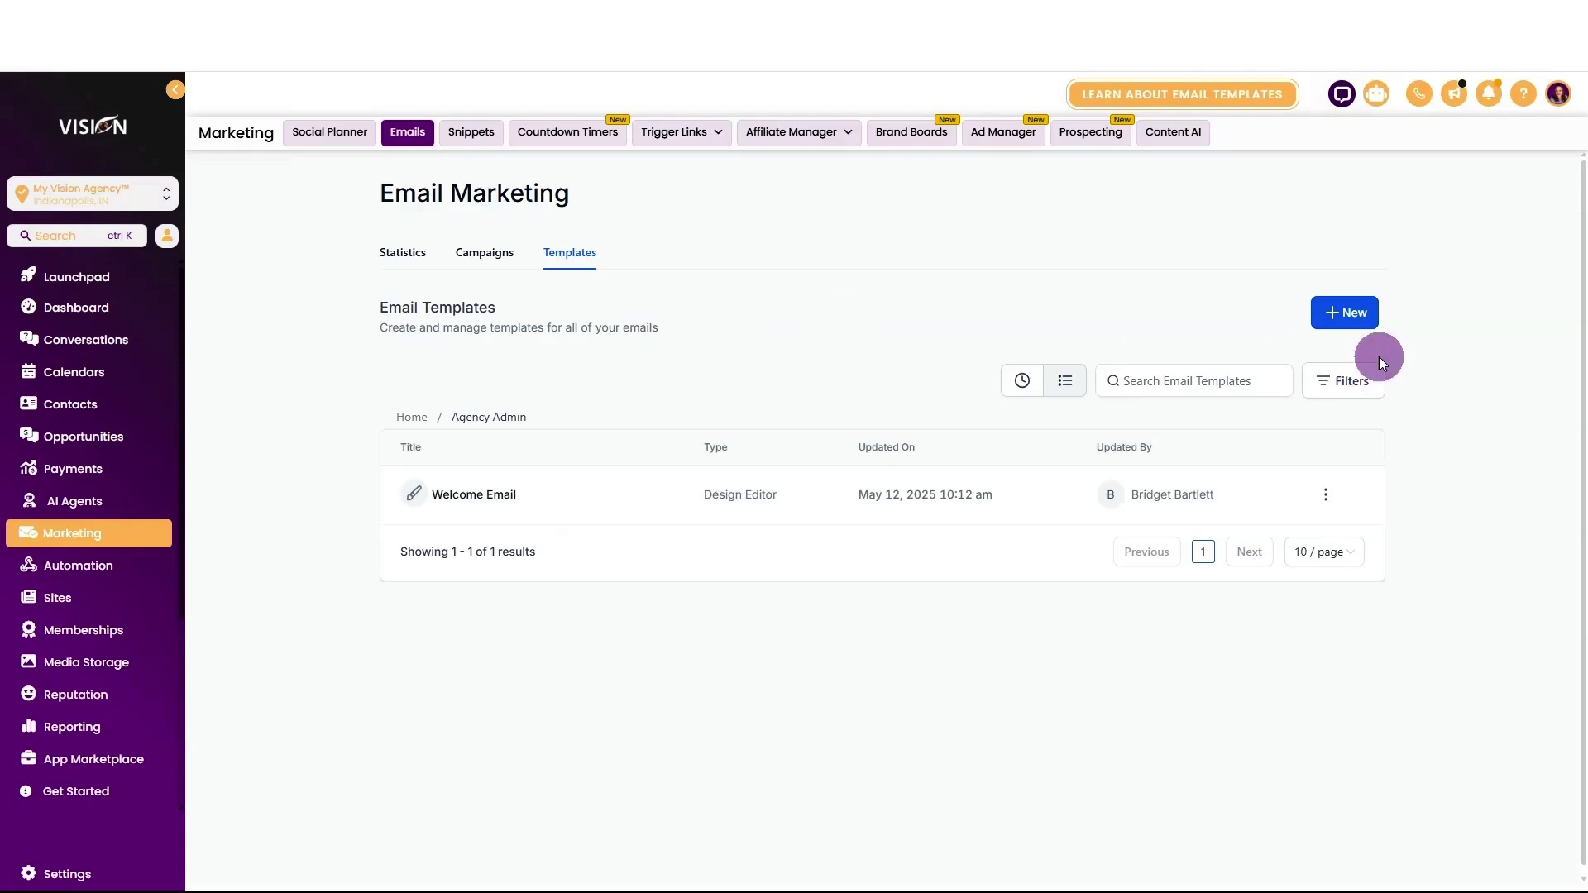
left_click(1331, 318)
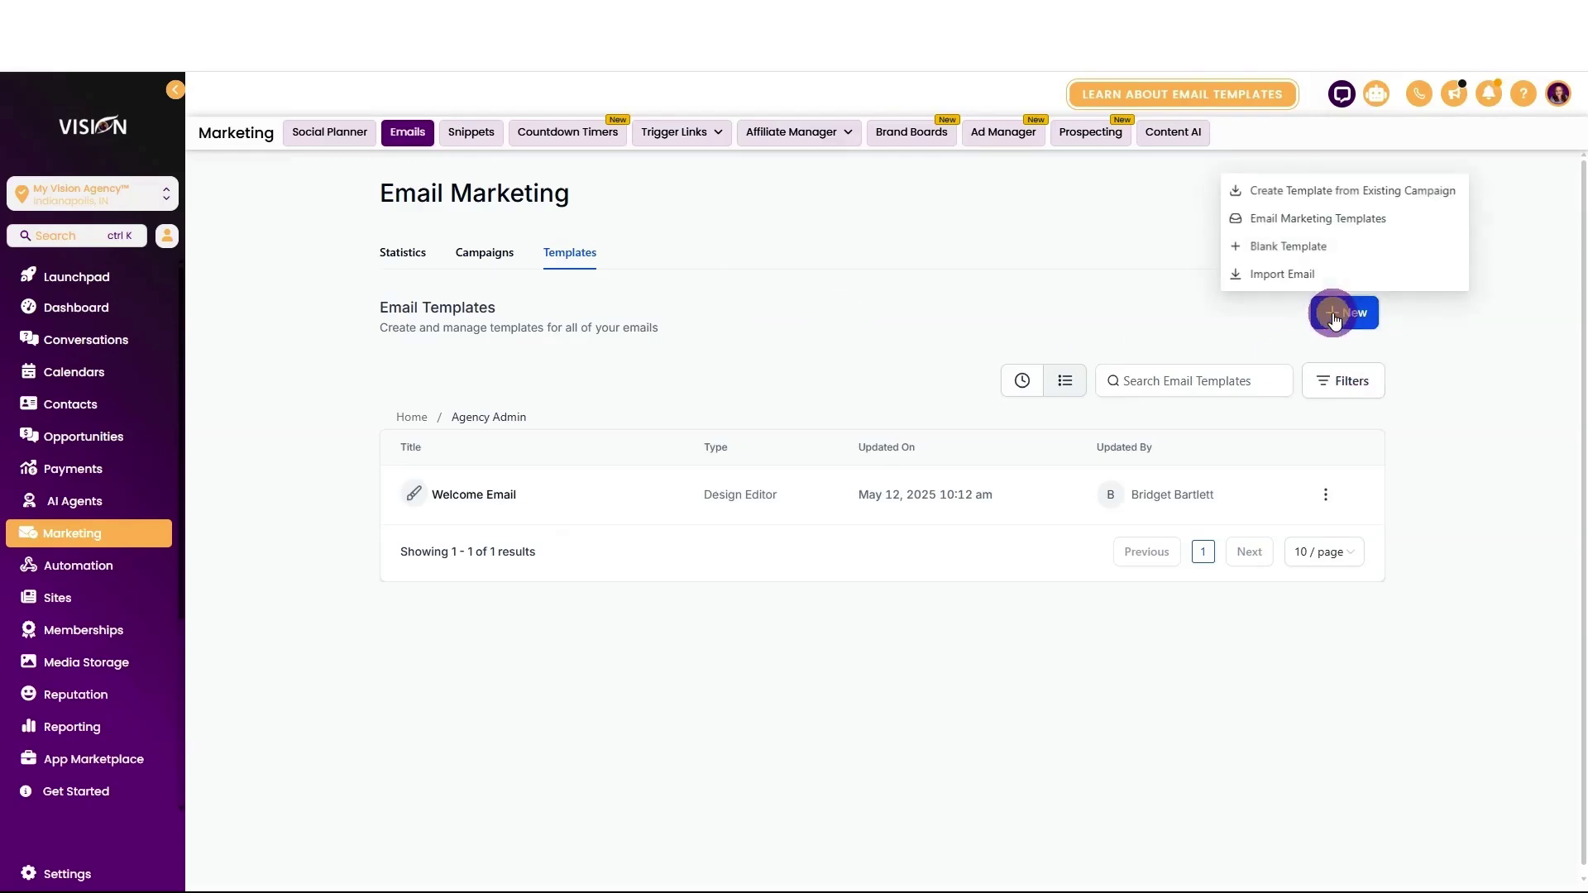
left_click(1279, 219)
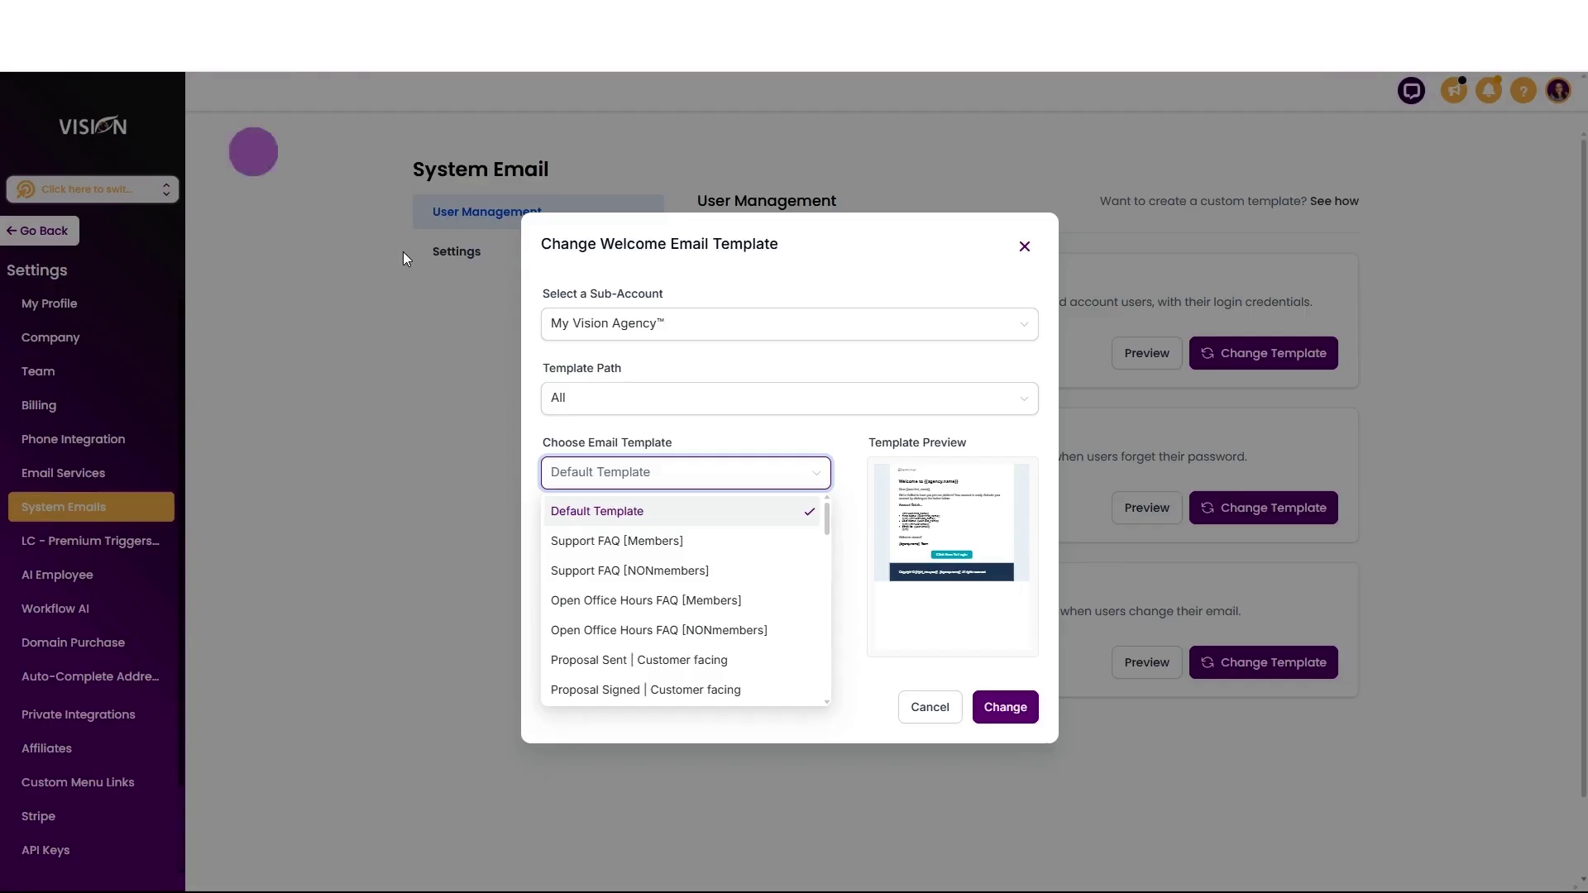
- Close the Change Welcome Email Template dialog in the agency's System Emails settings
left_click(665, 380)
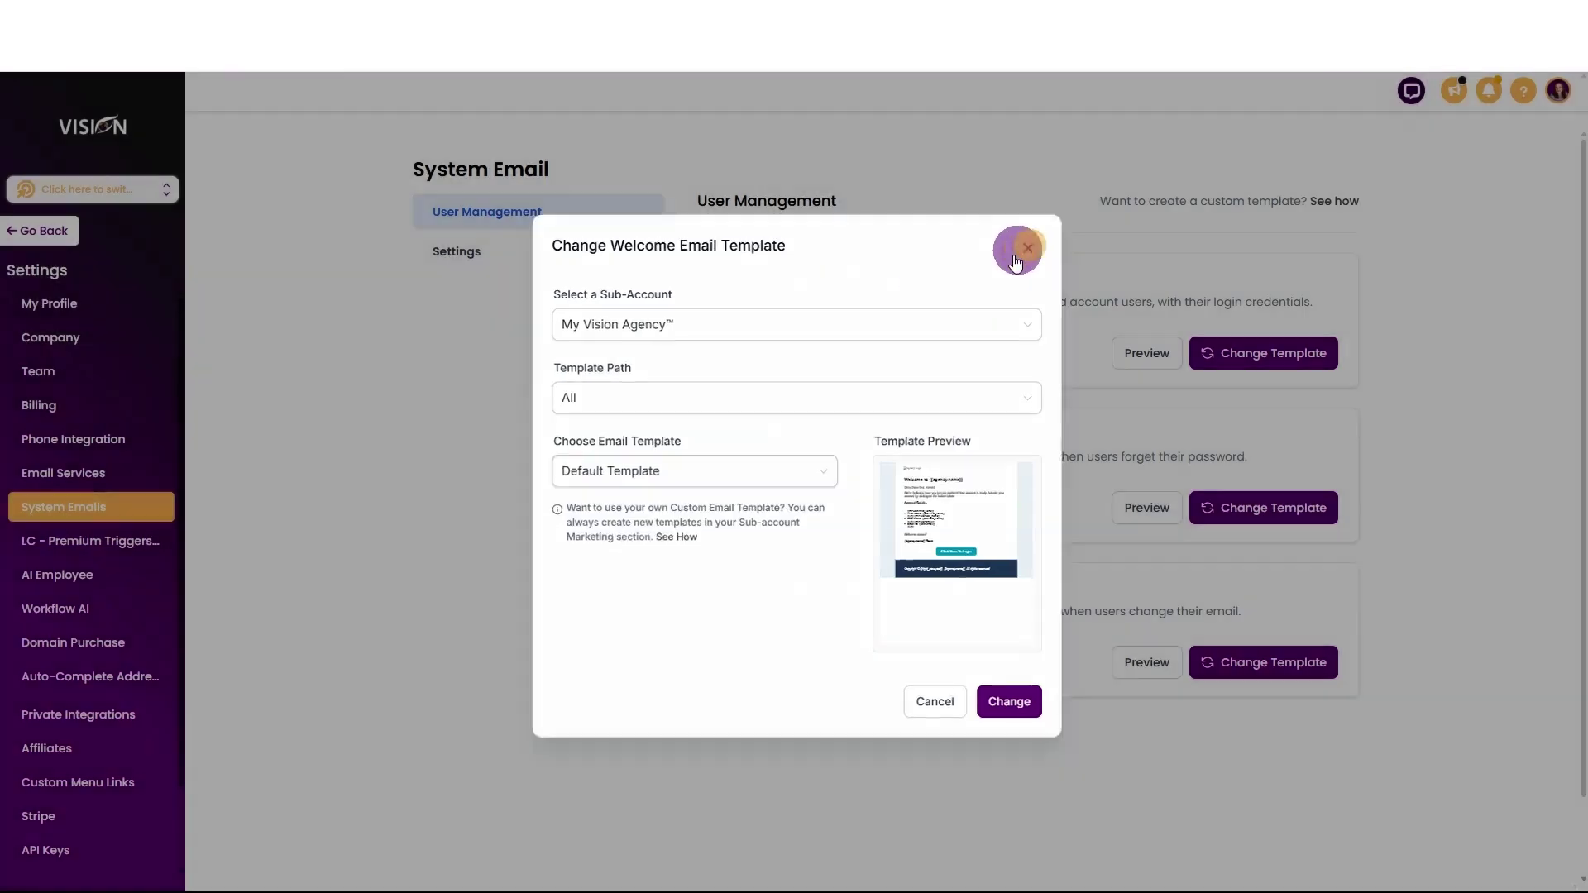
left_click(1026, 248)
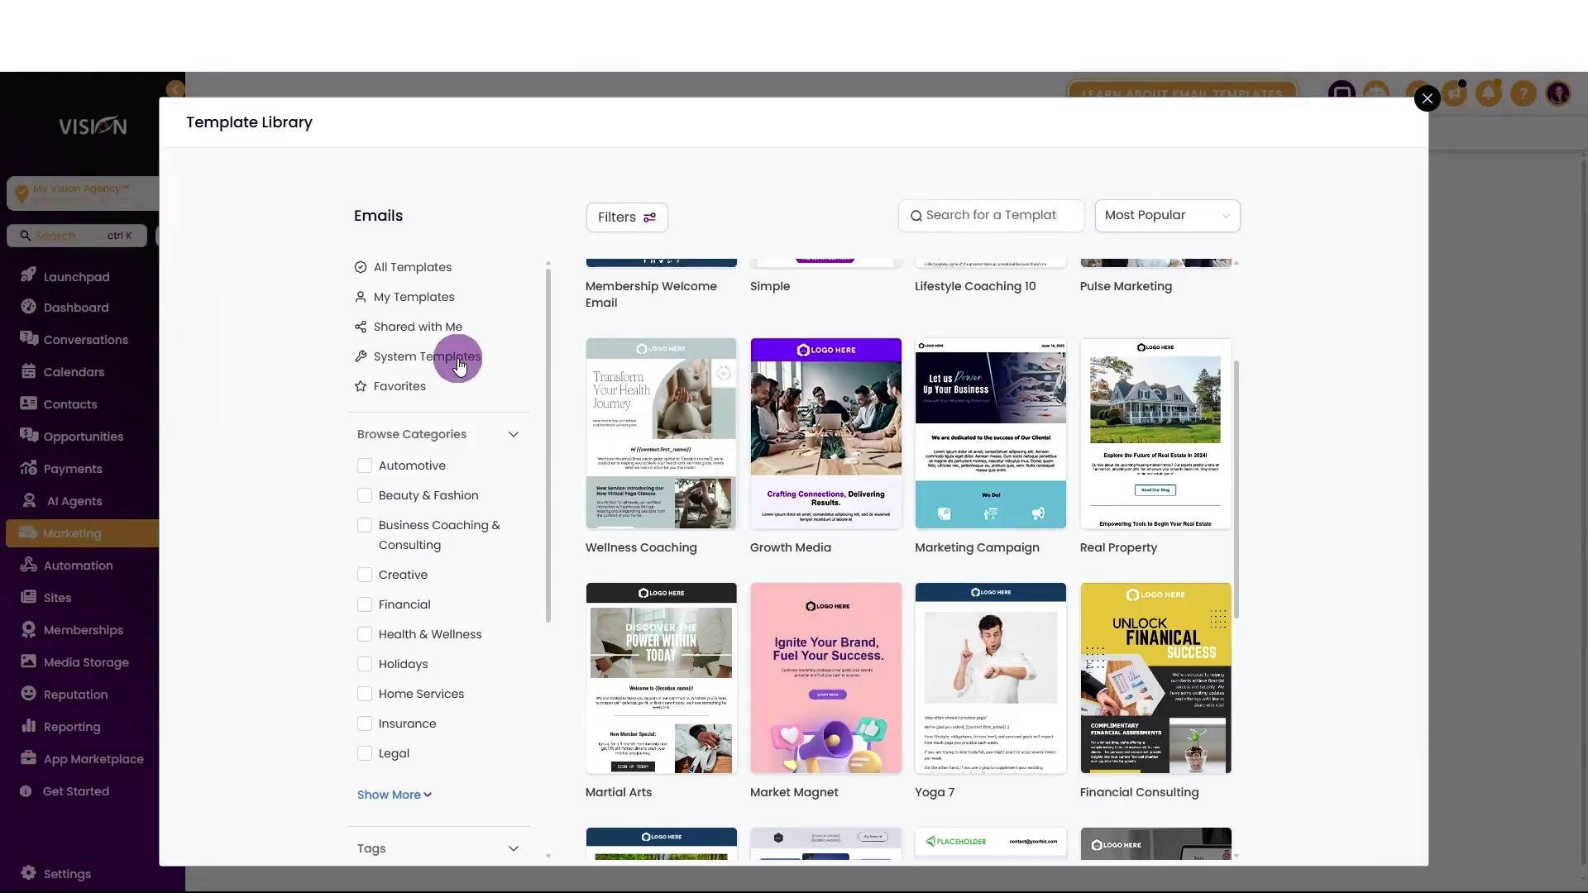
- Create a Reset Password template in the Agency Admin folder from the library's "System Emails - Reset Password" system template
left_click(460, 364)
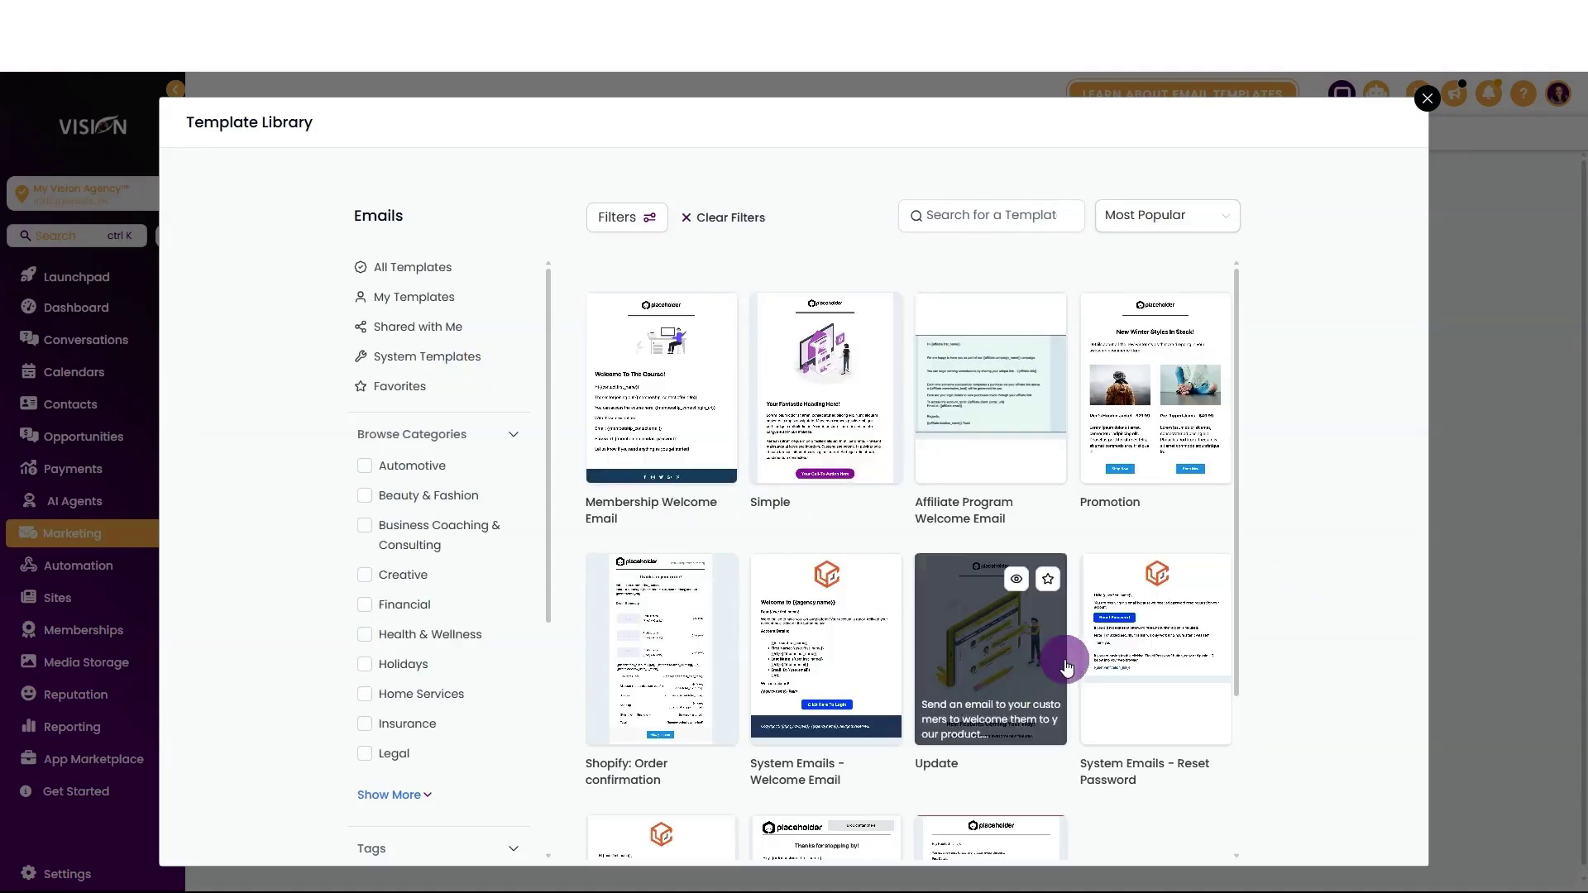
scroll(1134, 408, "down", 3)
left_click(1158, 417)
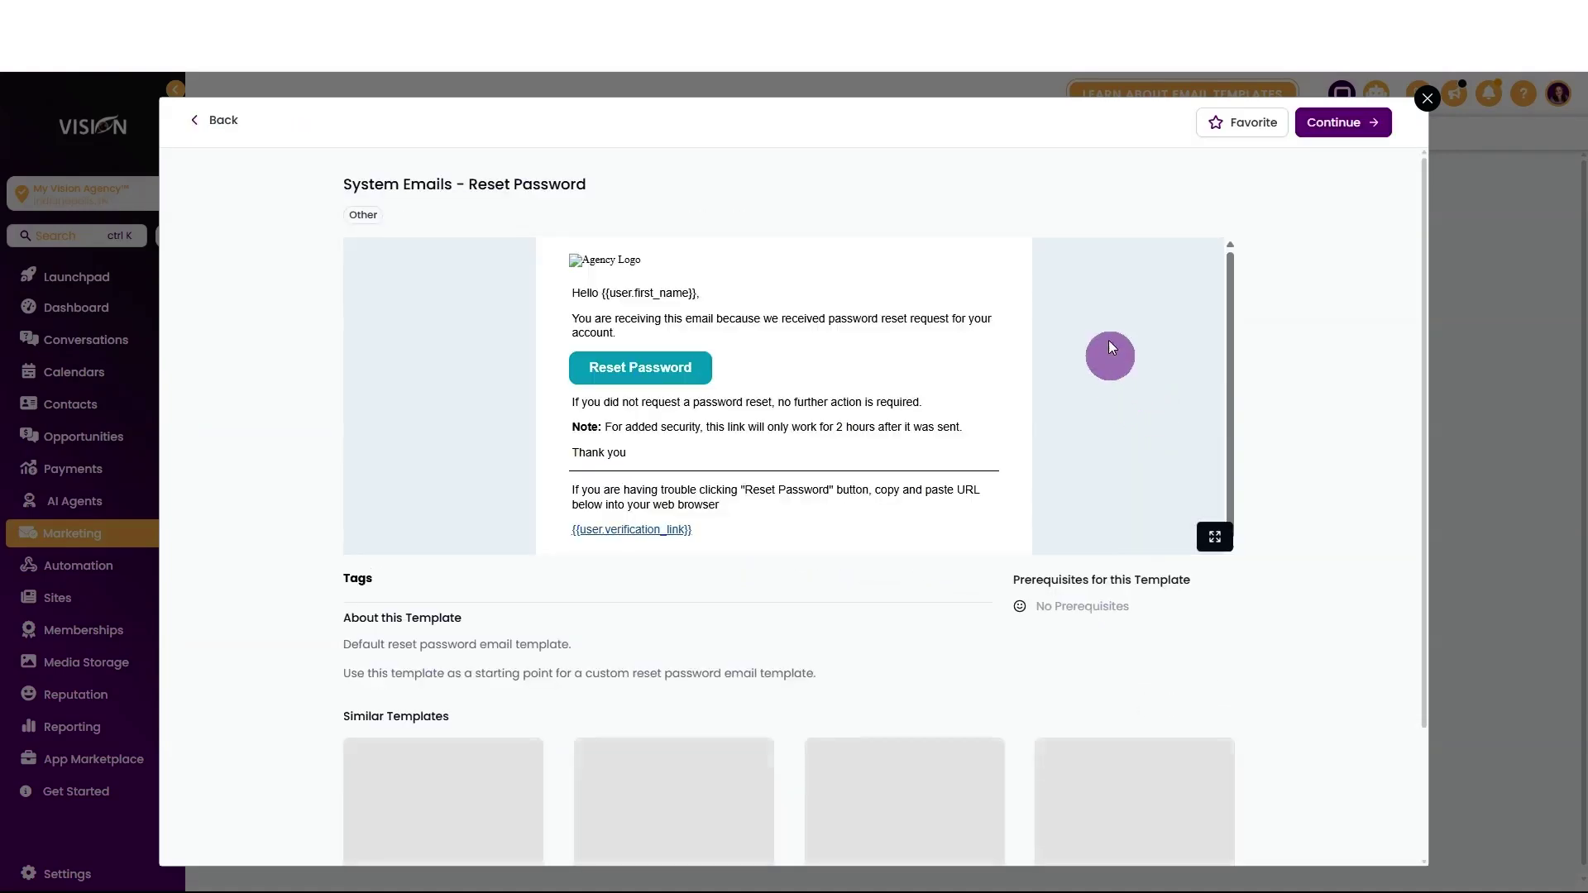
left_click(1347, 124)
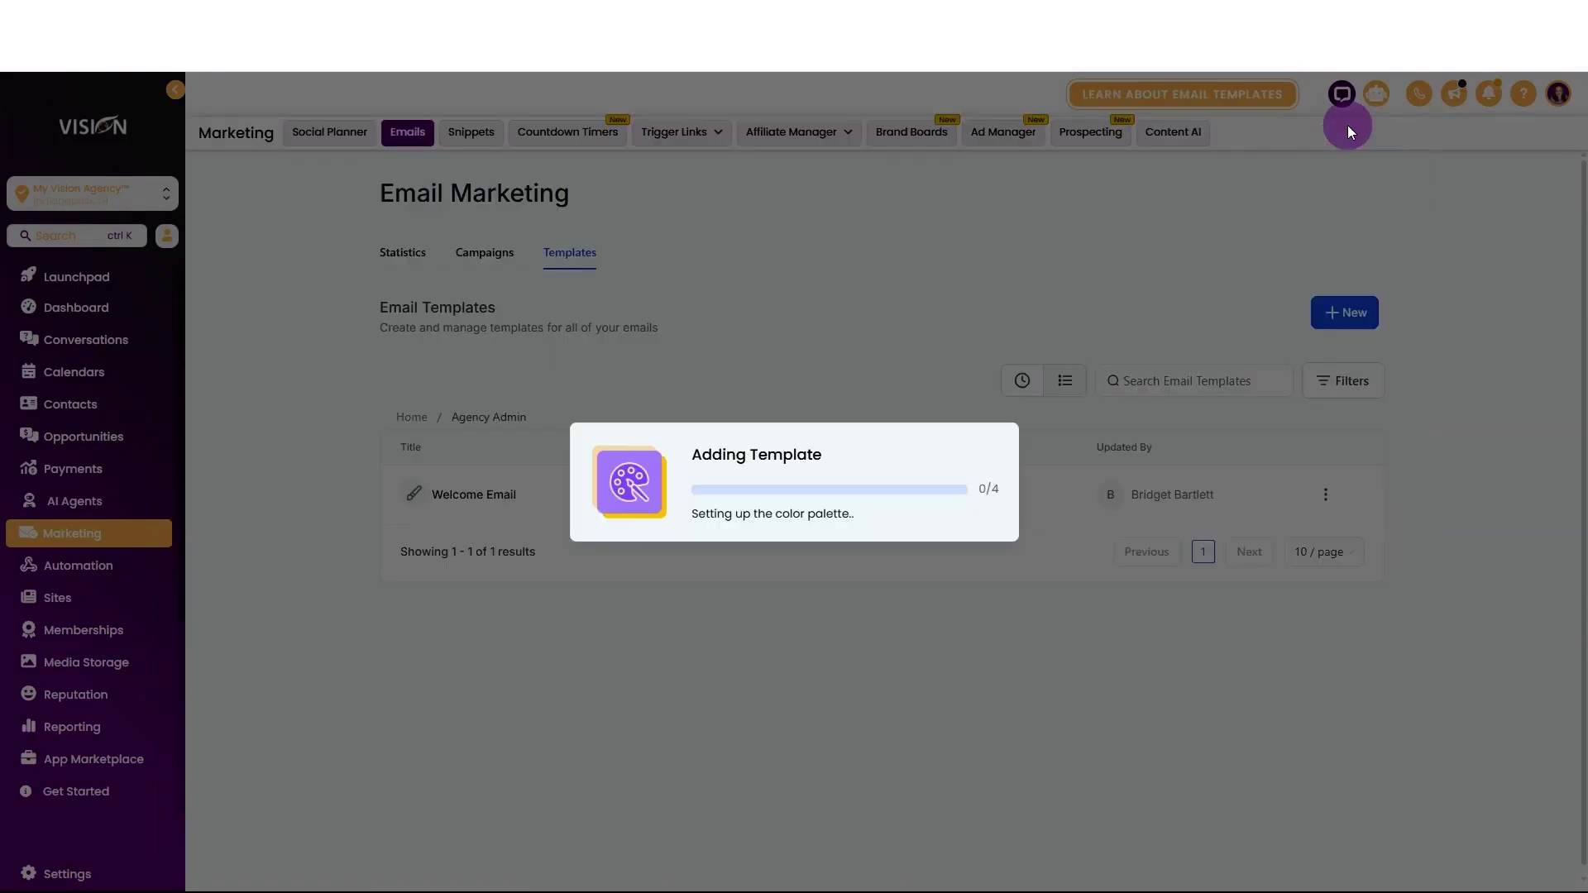
left_click(842, 354)
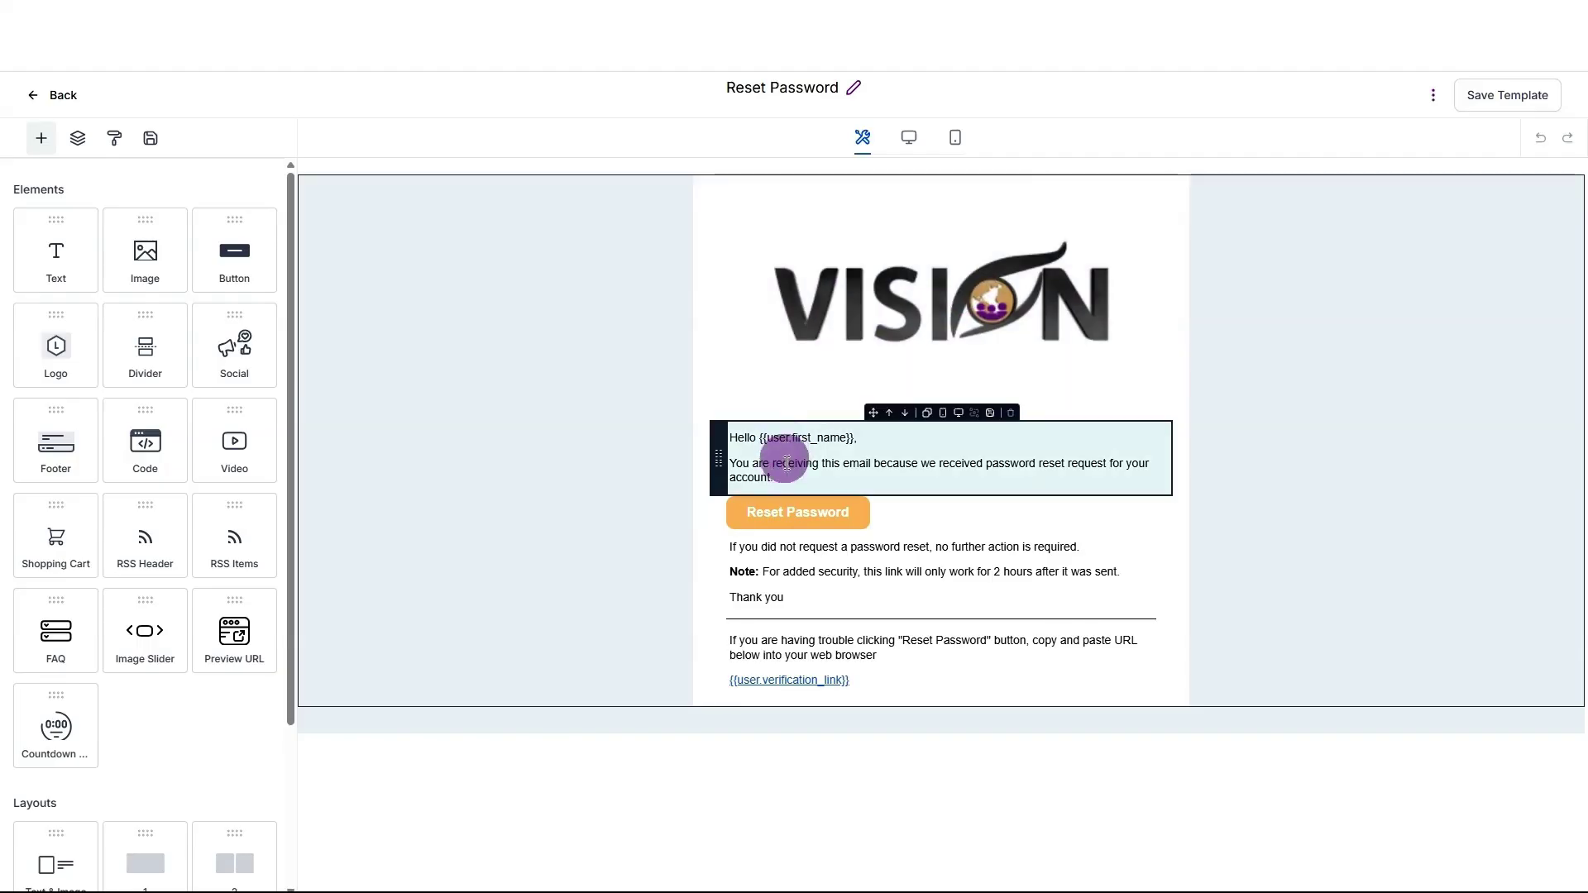
- Examine the Reset Password button's link URL and the matching verification link in the text at the end of the email
left_click(805, 517)
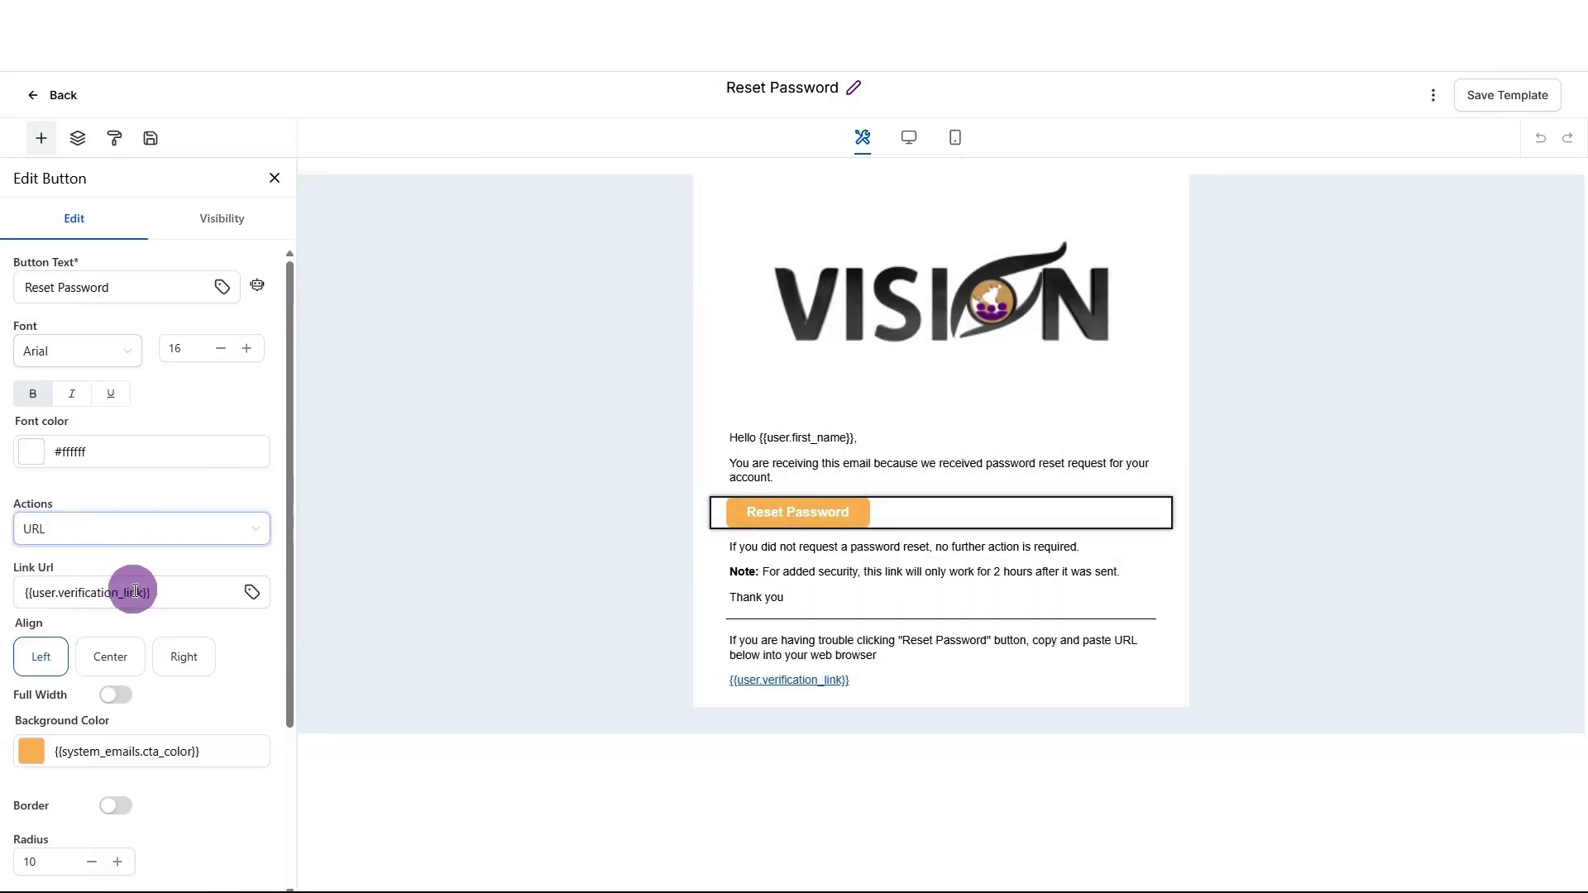
left_click_drag(170, 594, 10, 606)
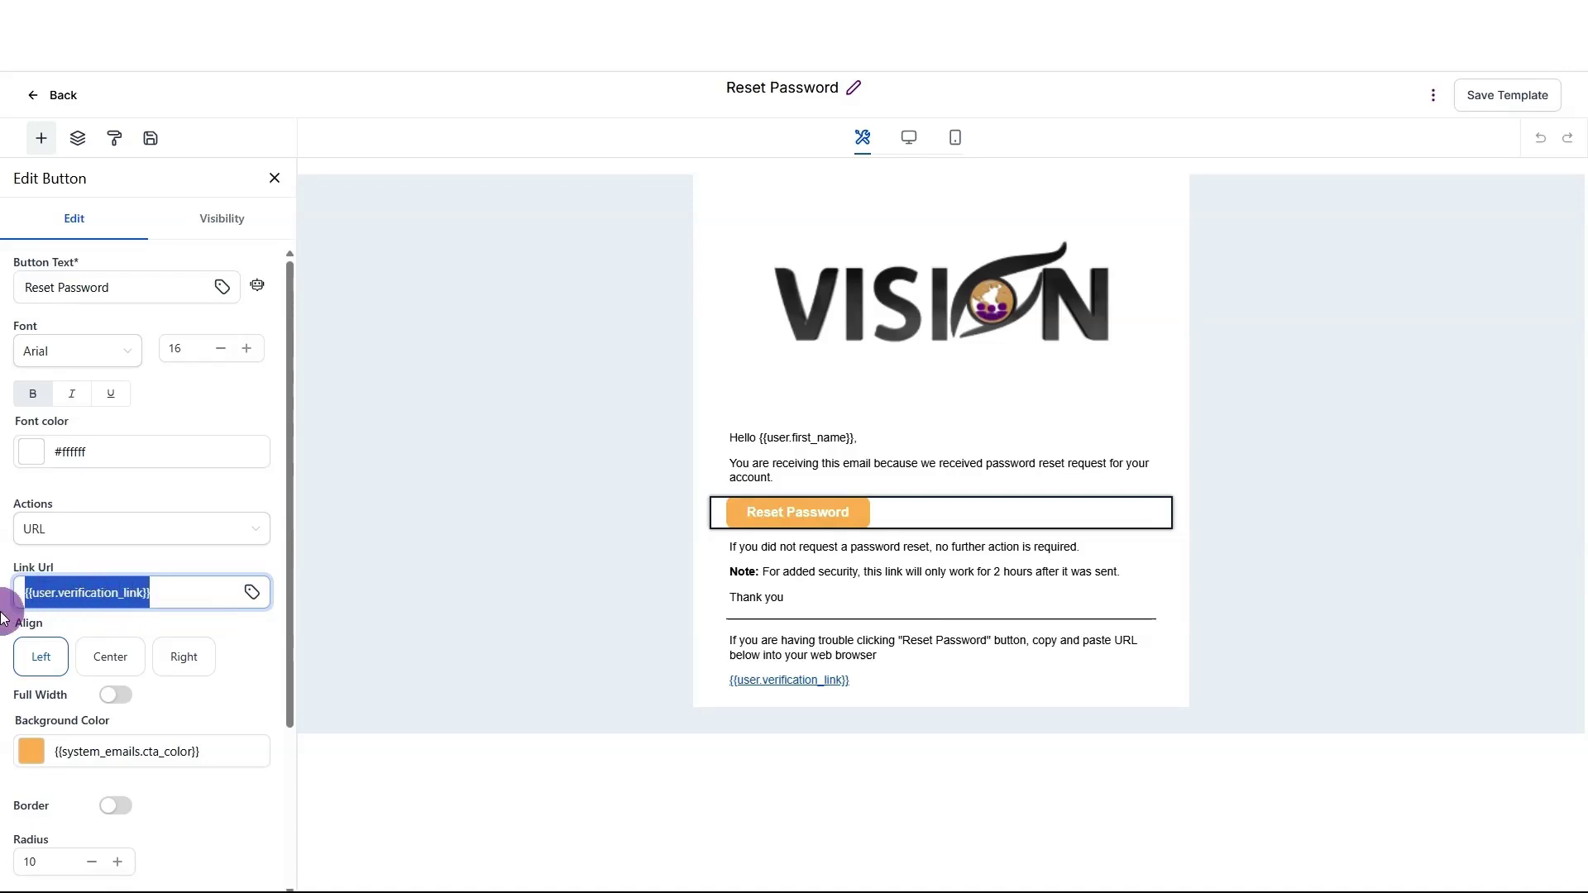
left_click(179, 599)
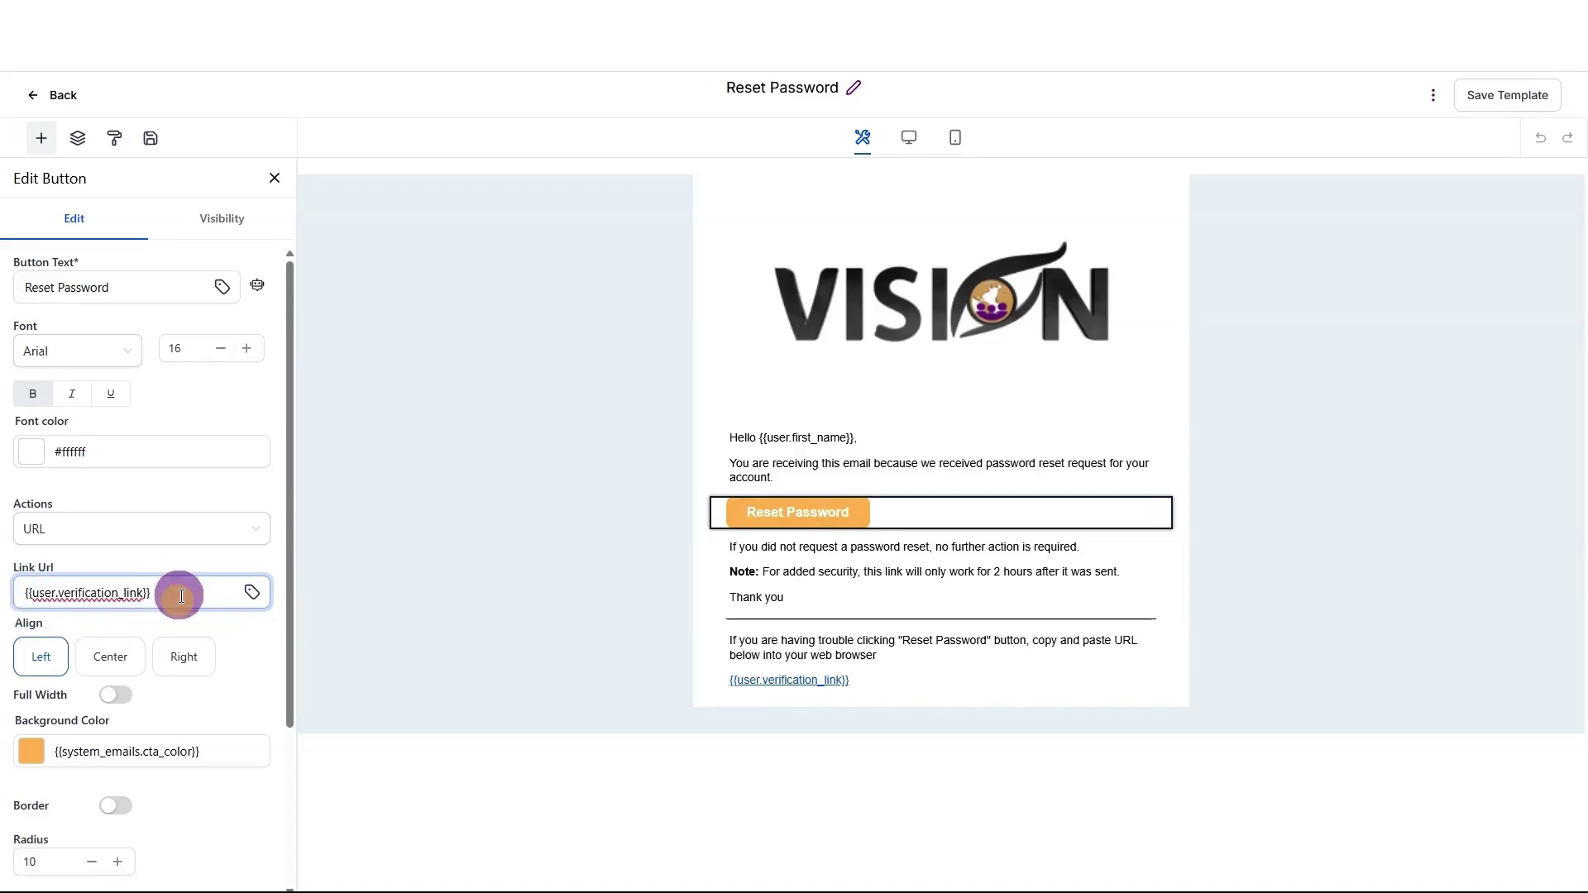
left_click_drag(181, 596, 40, 594)
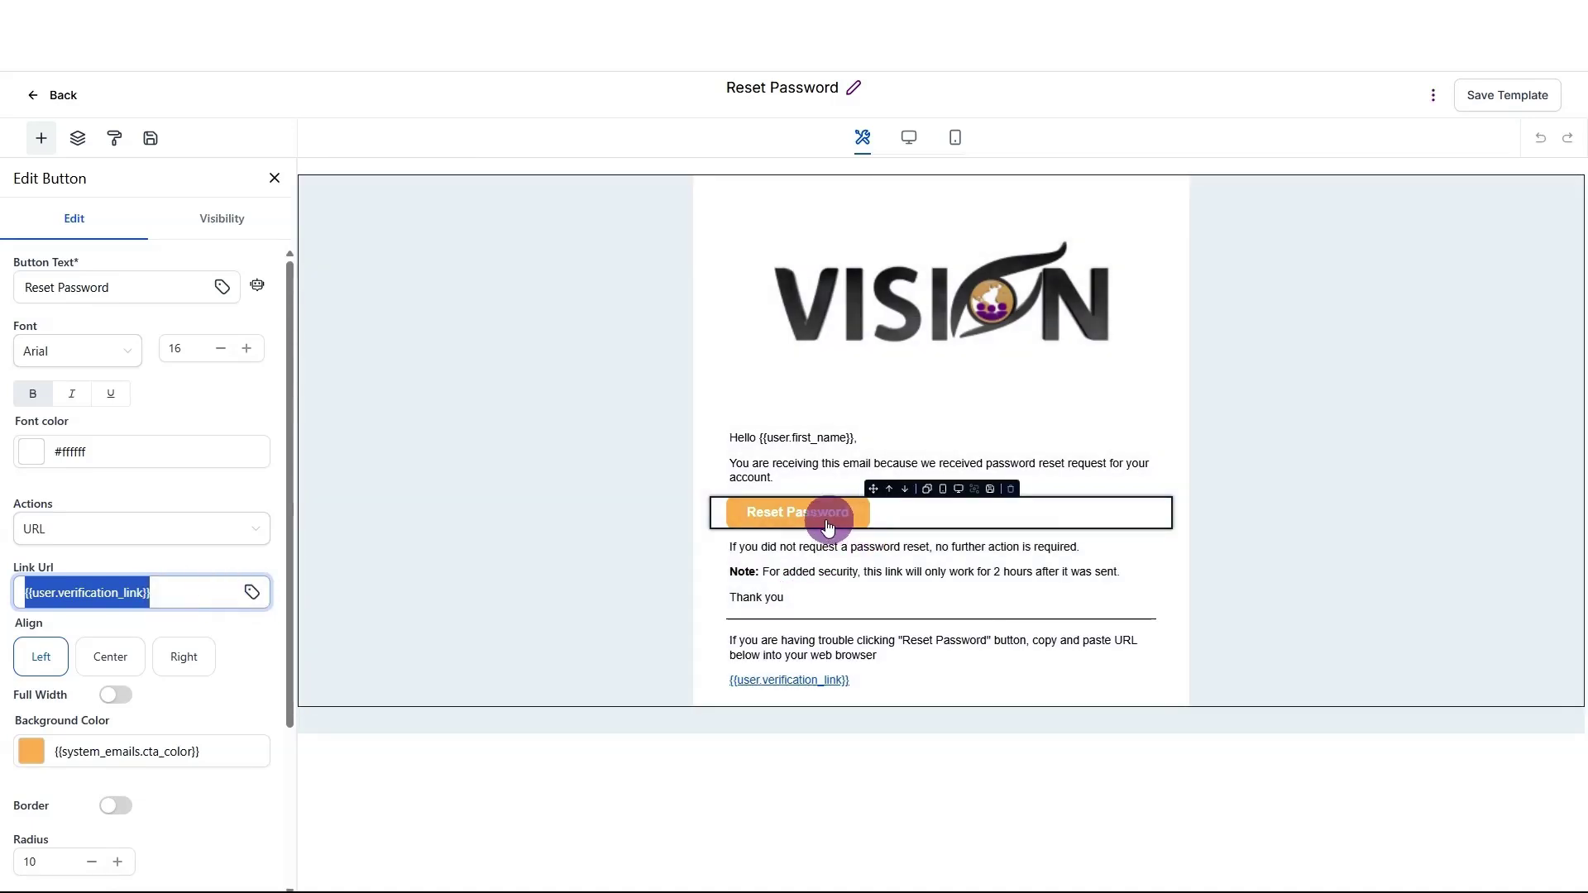
triple_click(831, 679)
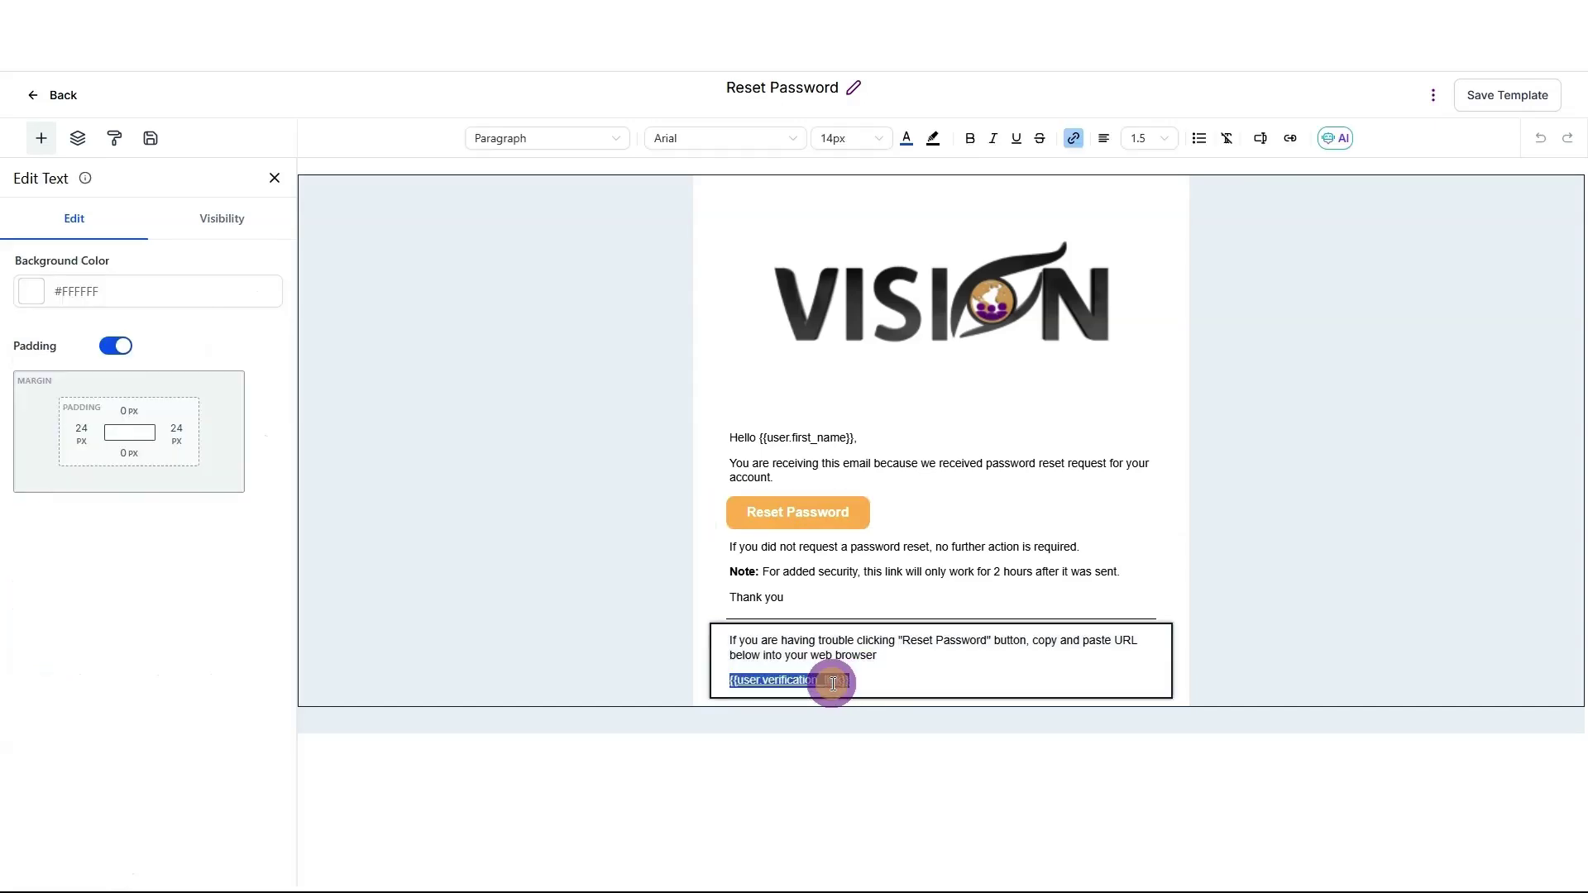
left_click(773, 511)
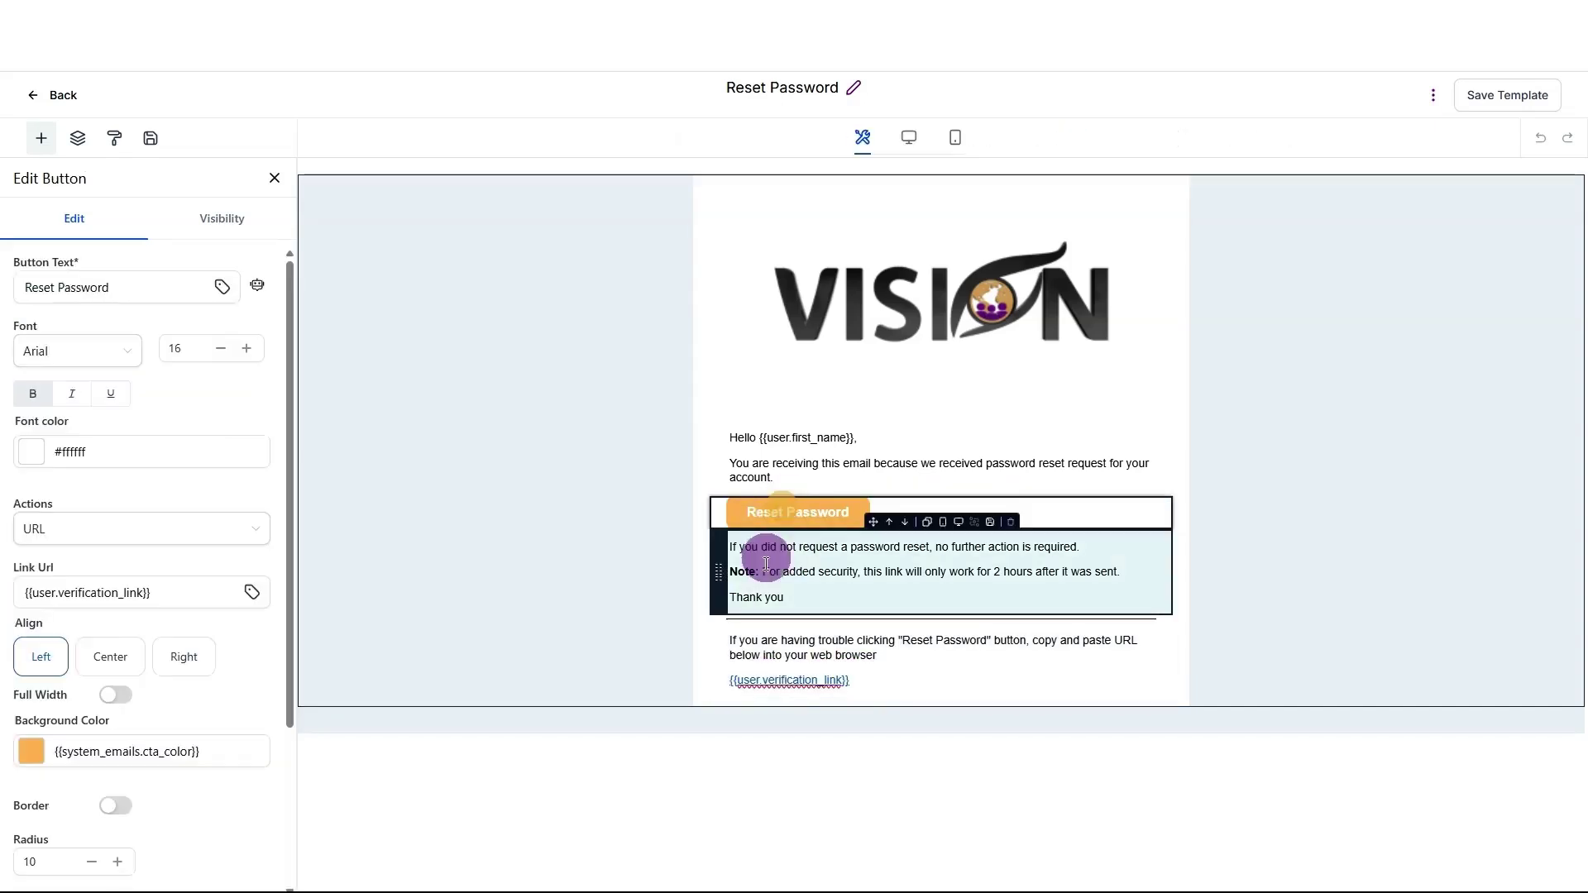
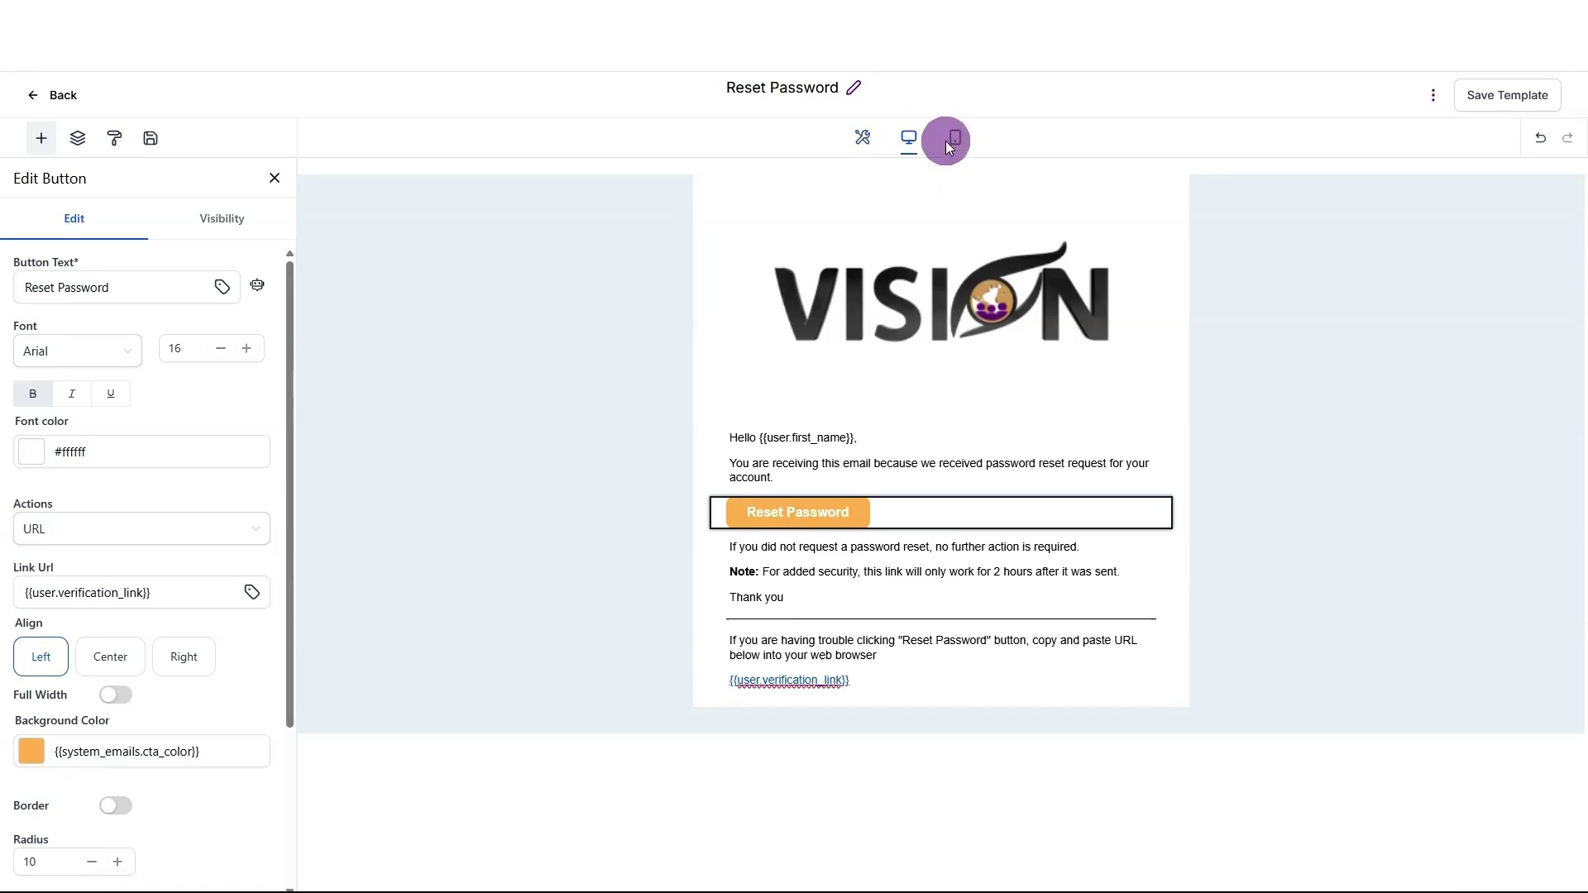
- Preview the Reset Password email in mobile view and save the template
left_click(945, 142)
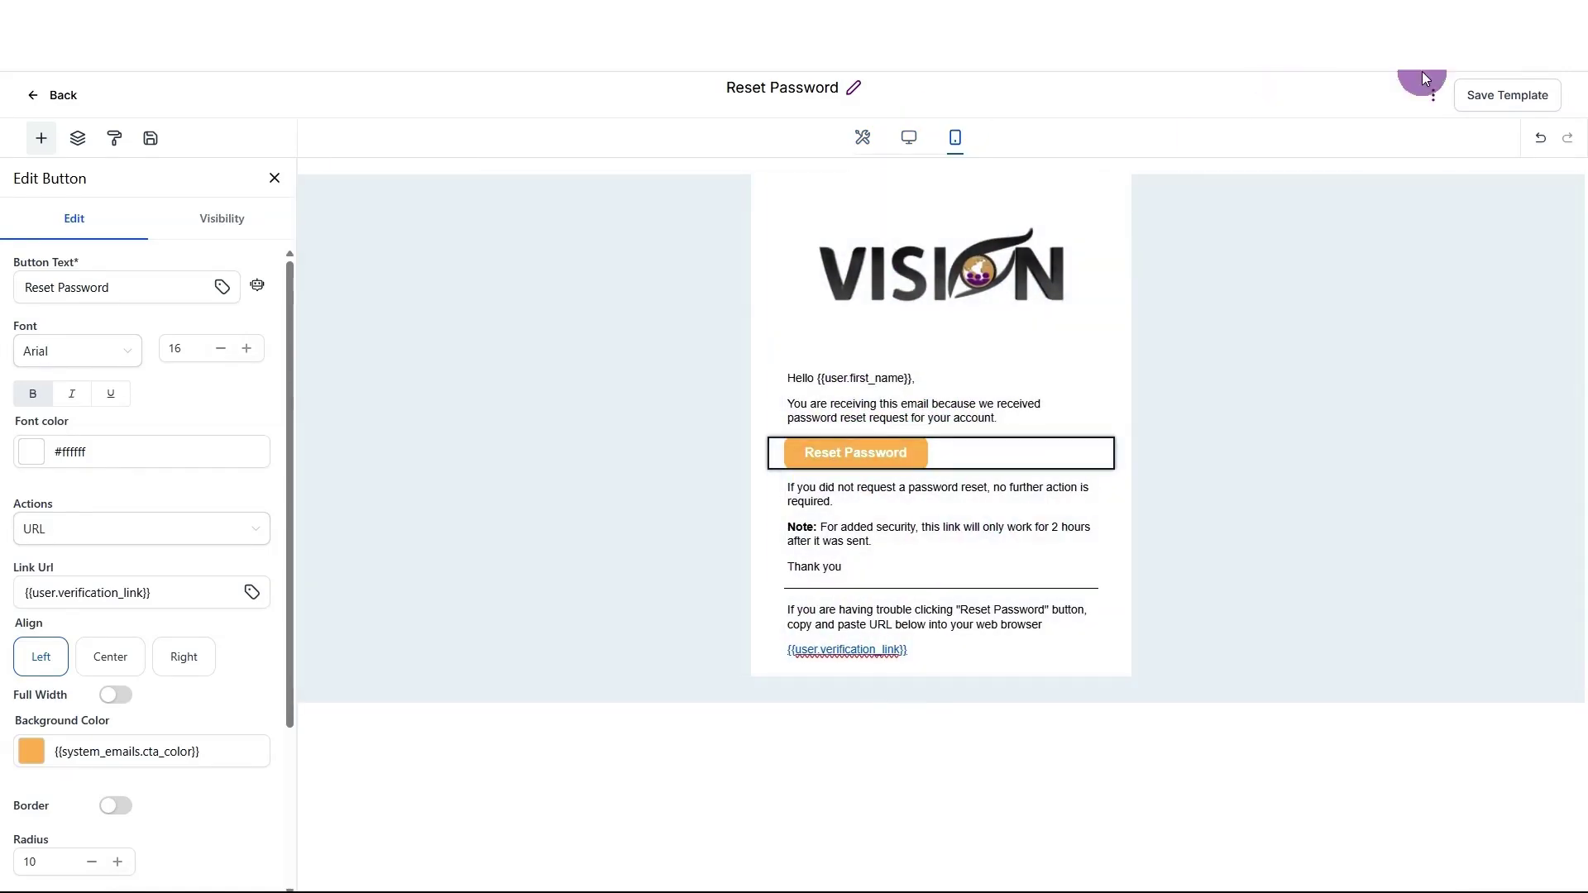
left_click(1515, 97)
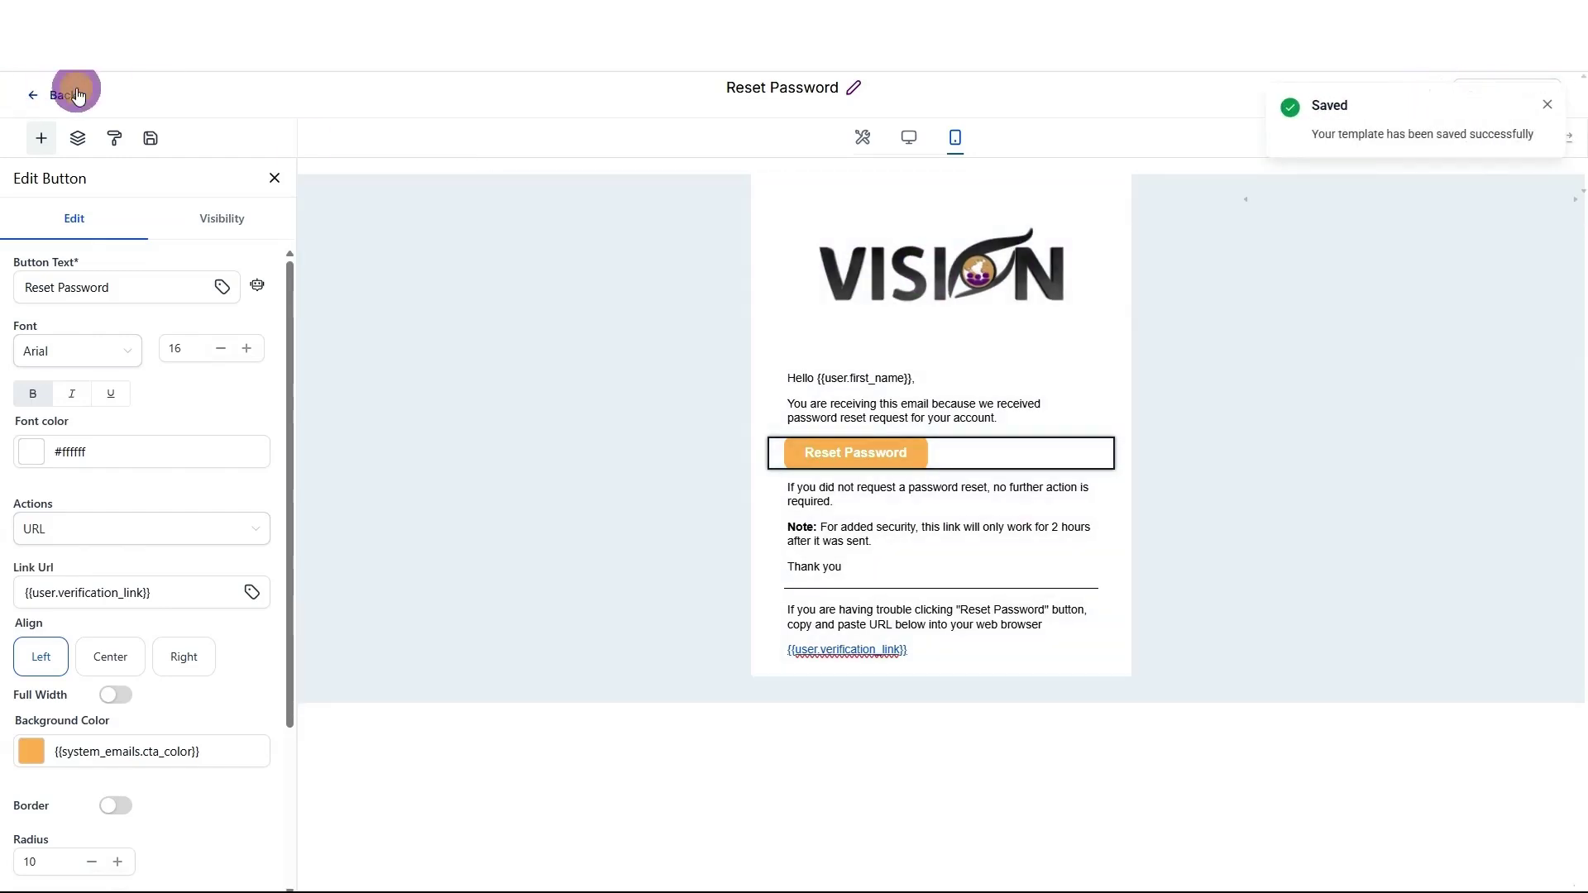
- Create a Verification Code template in the Agency Admin folder from the library's "System Emails - Verification Code" system template
left_click(76, 95)
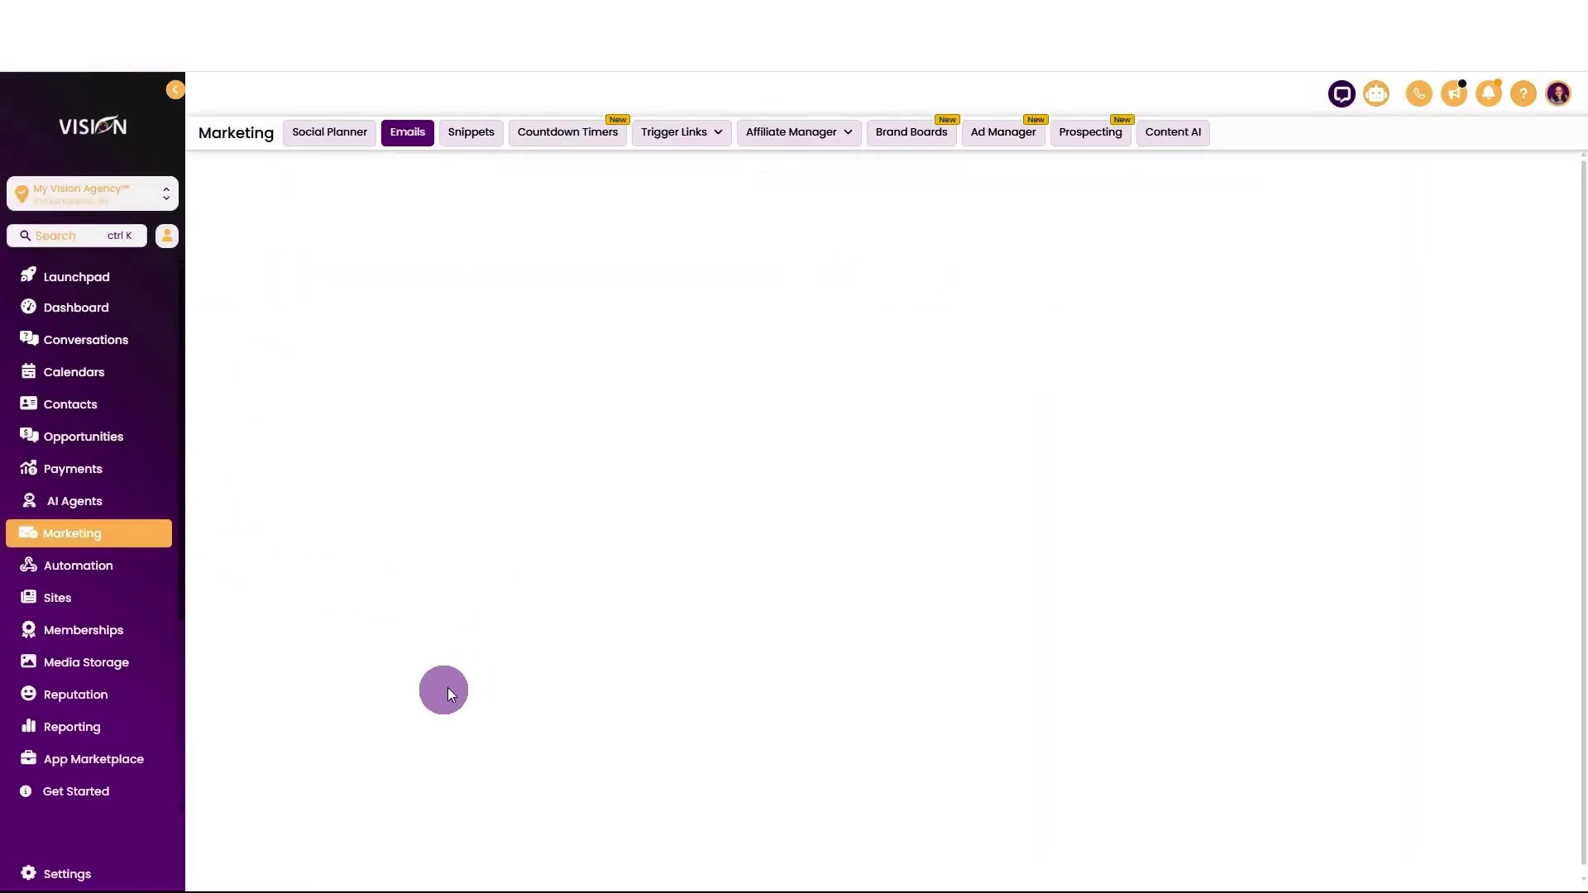
left_click(461, 556)
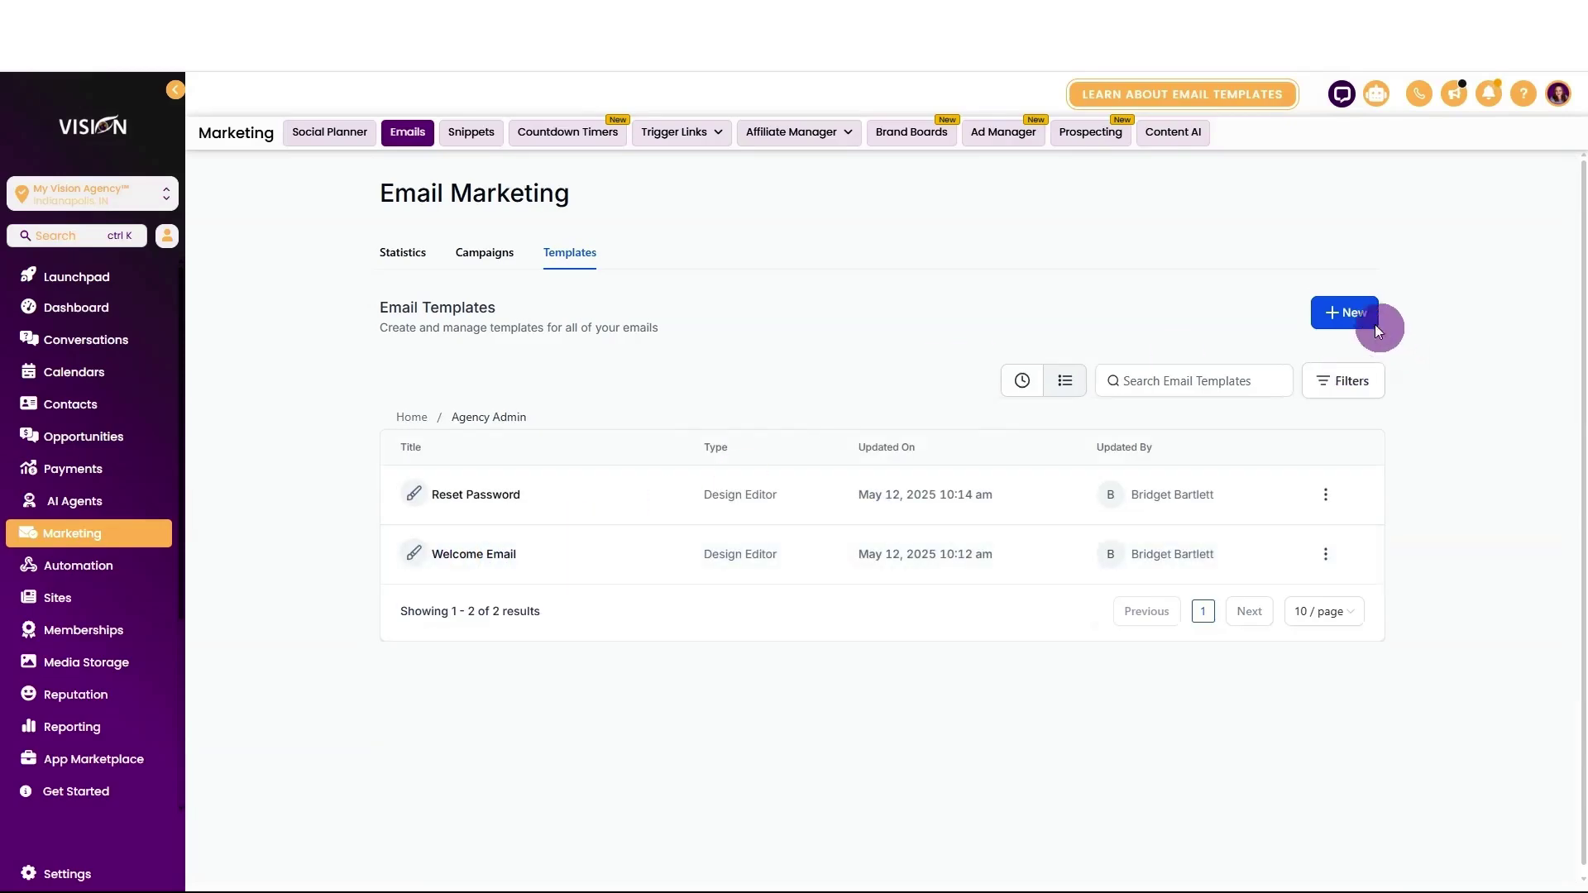
left_click(1349, 319)
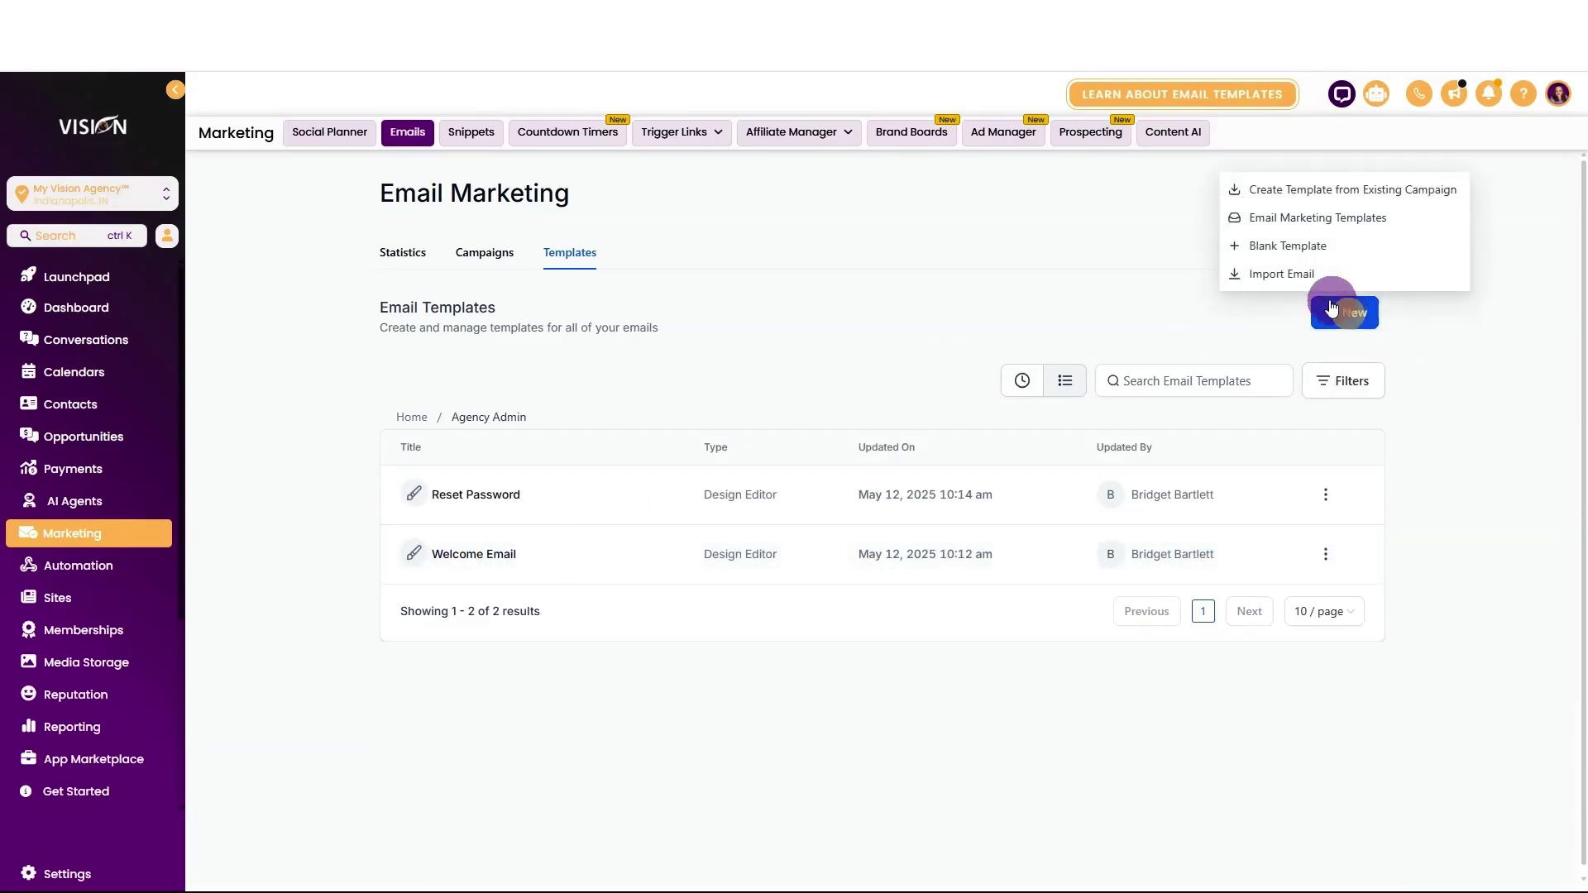
left_click(1284, 219)
left_click(444, 358)
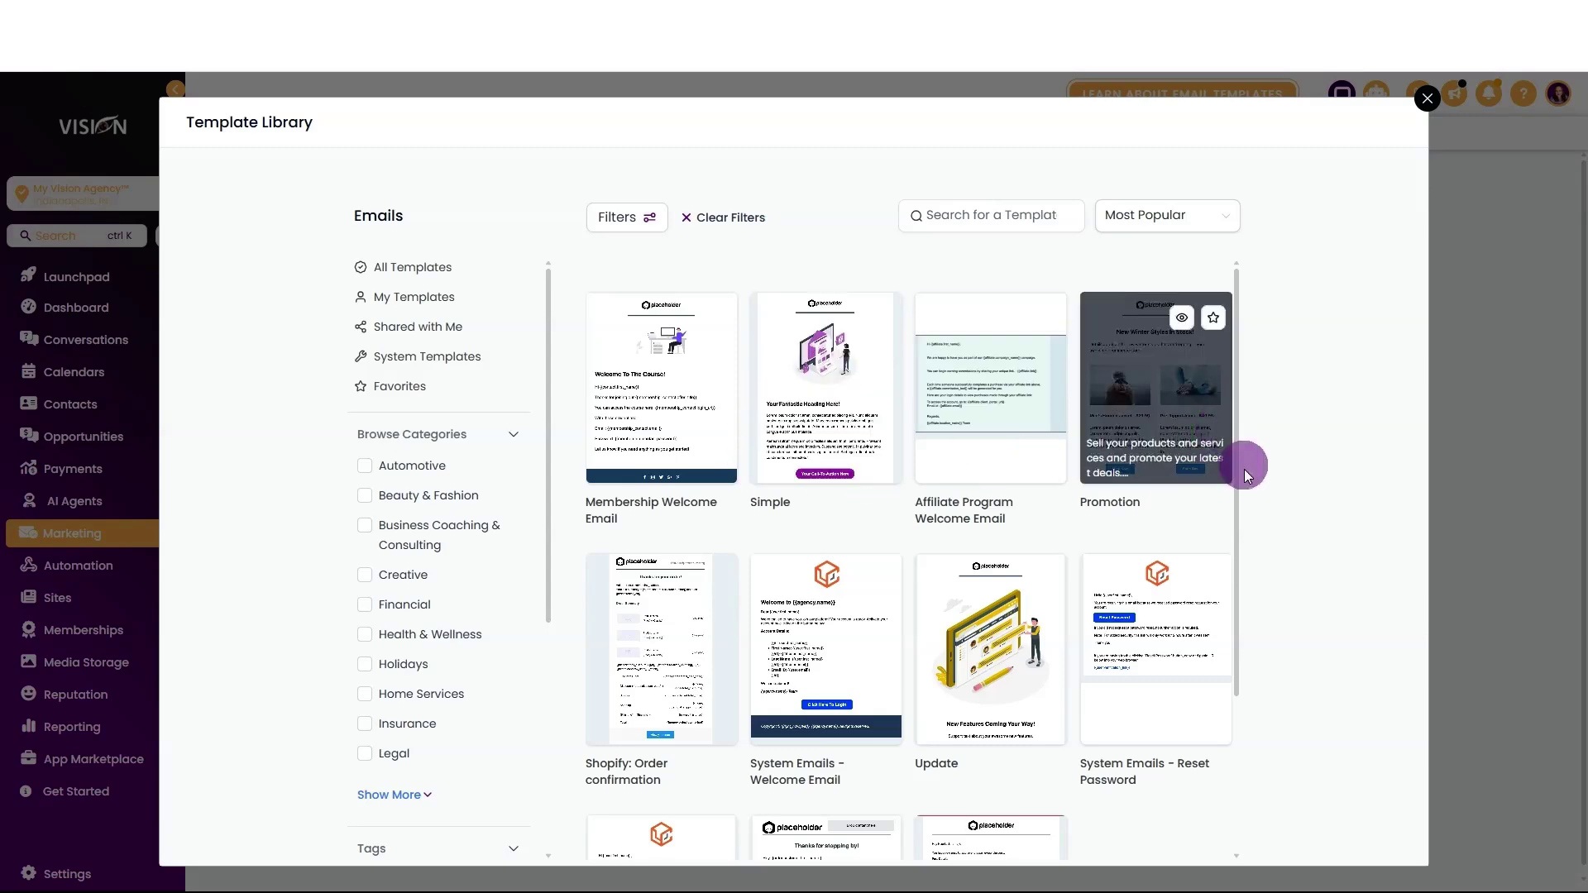
scroll(1216, 529, "down", 3)
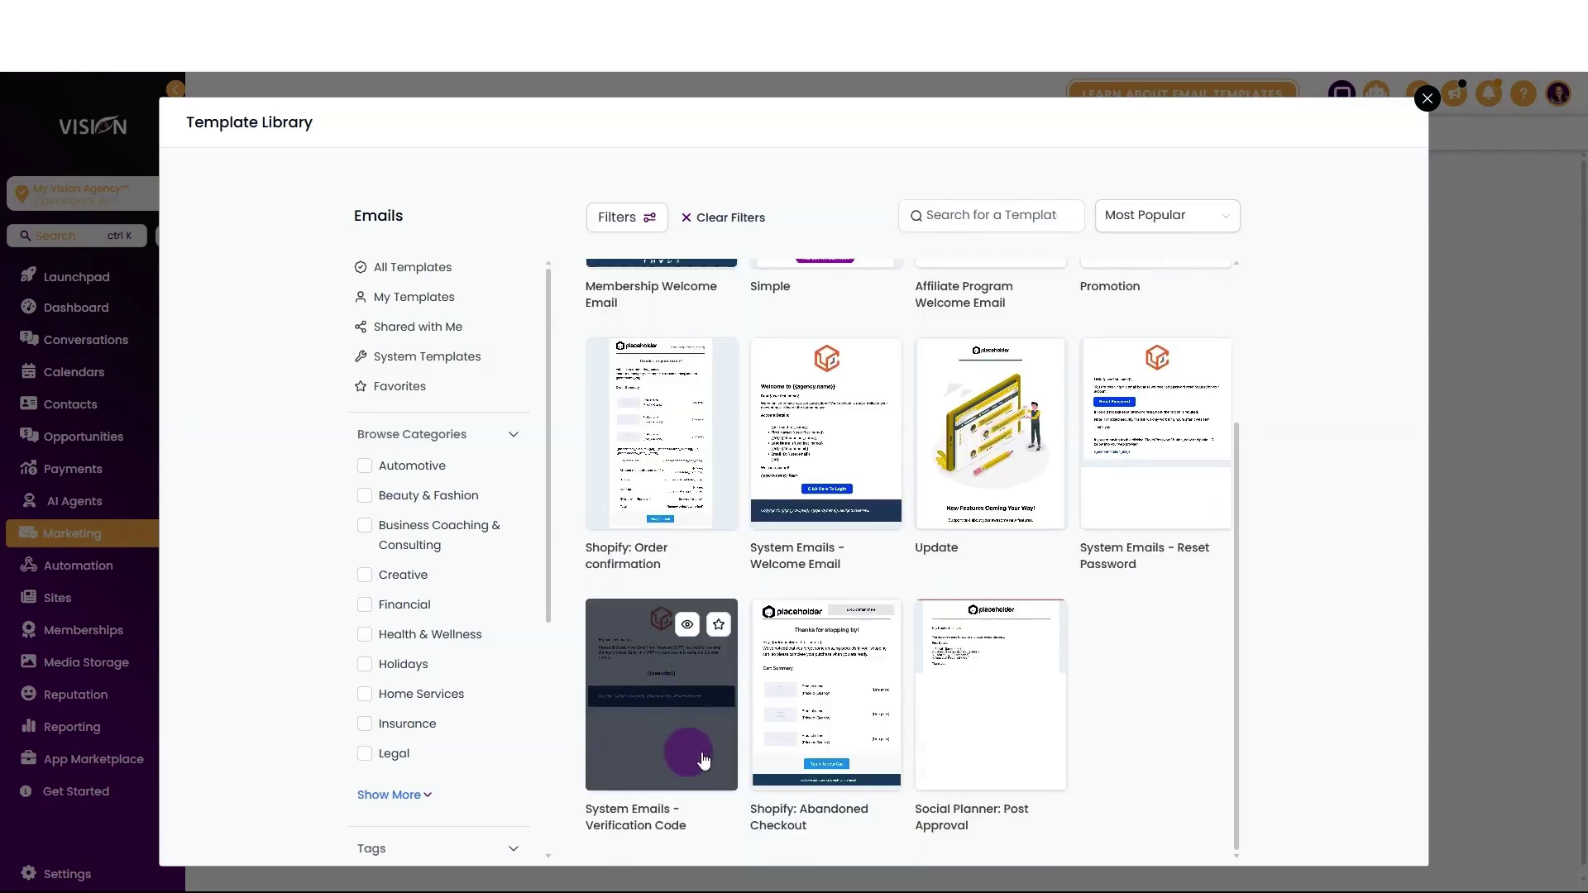
left_click(648, 704)
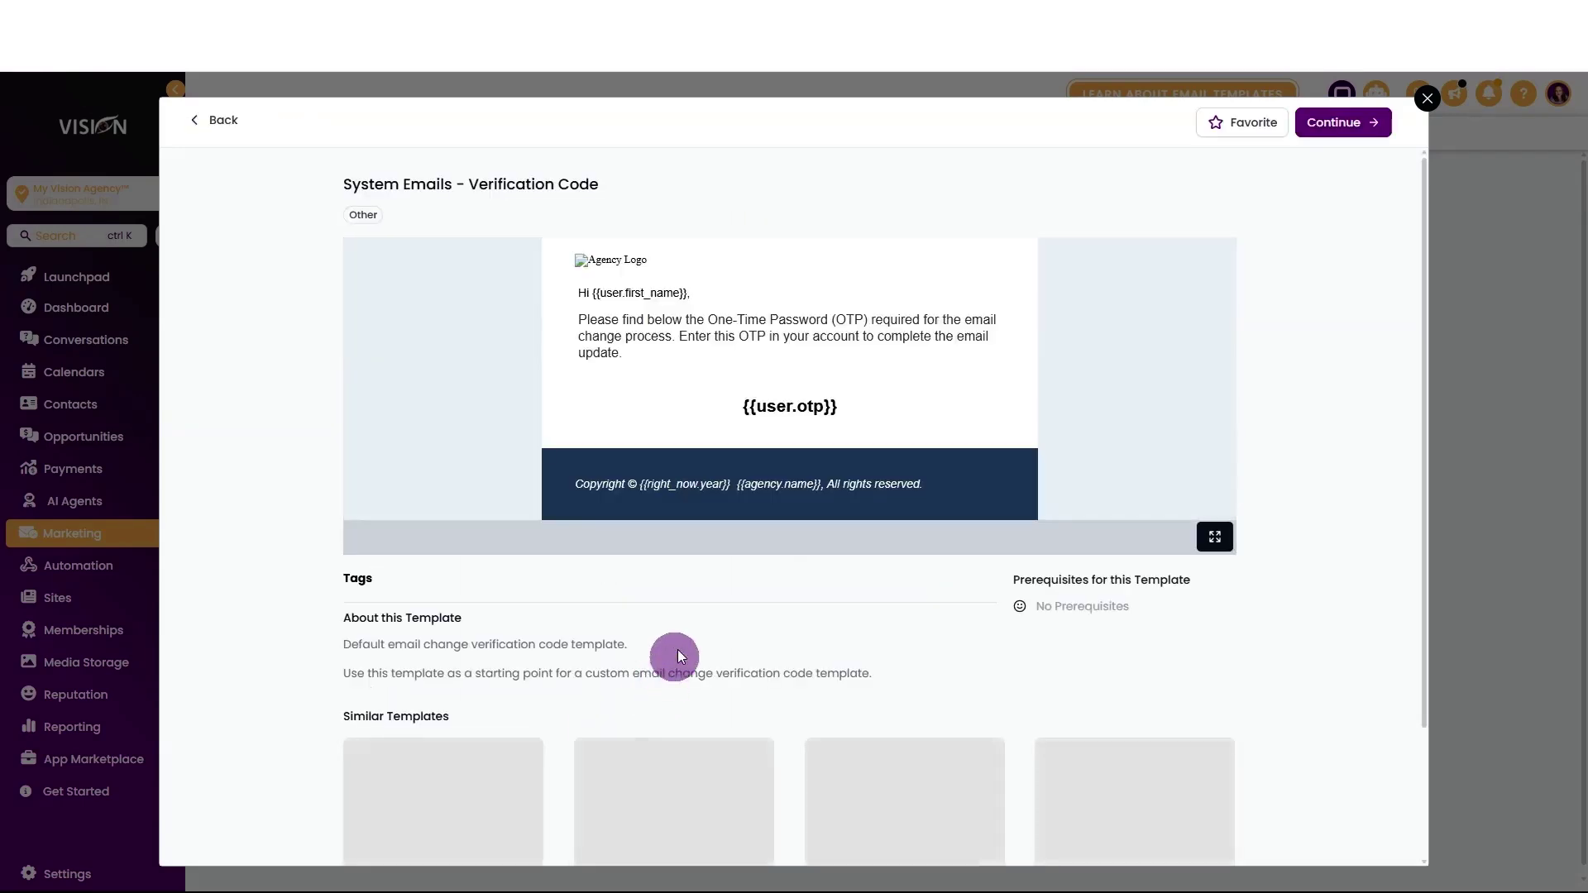
left_click(1340, 121)
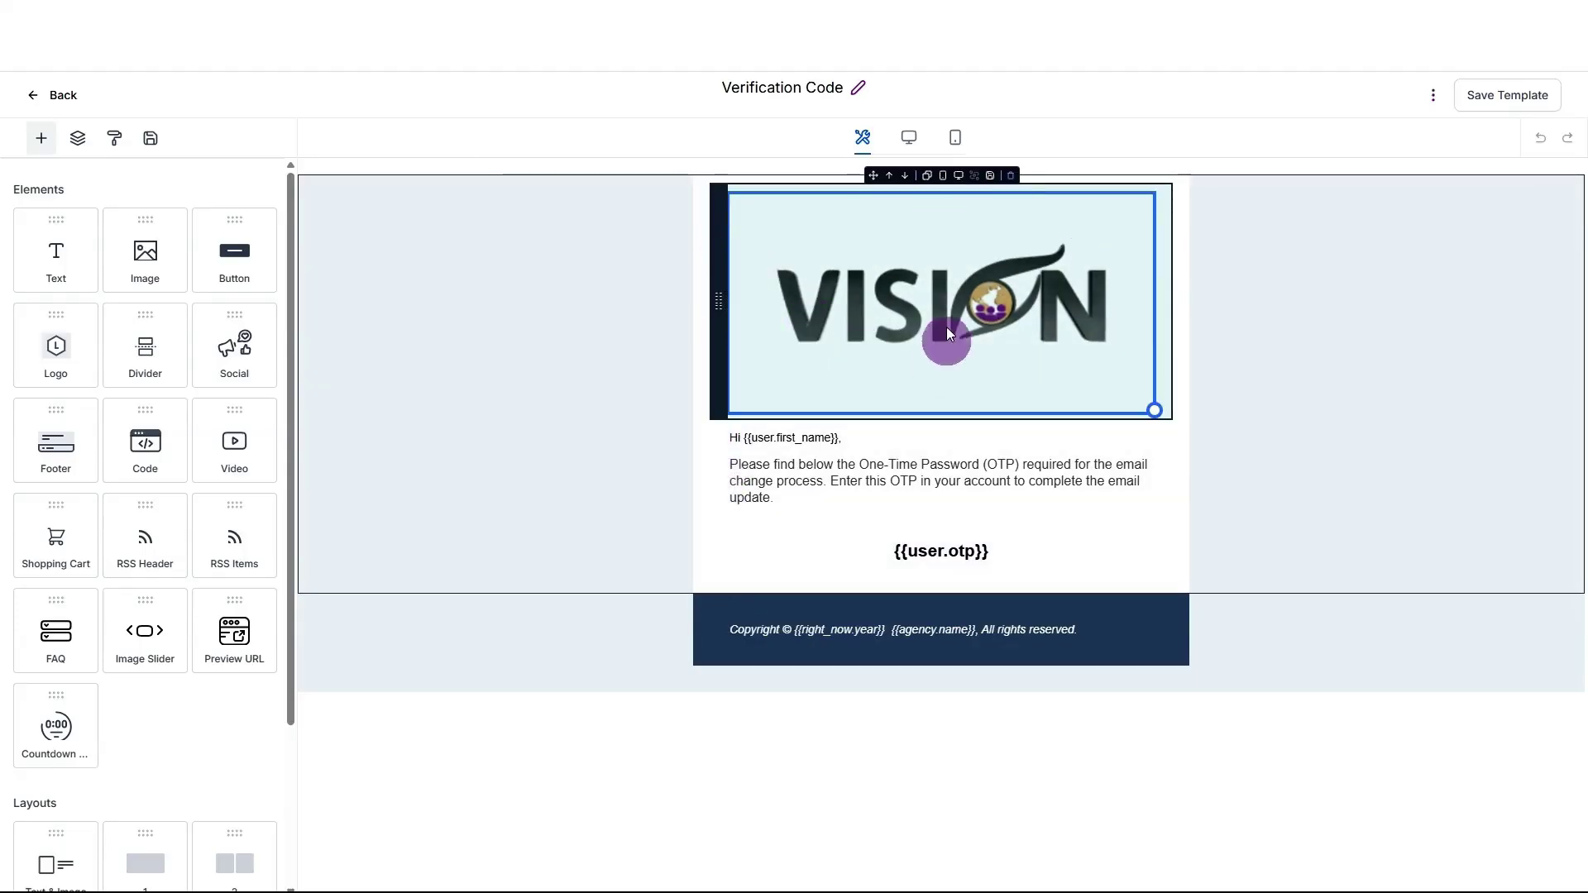
- Examine the source URL of the logo image in the Verification Code email
left_click(897, 296)
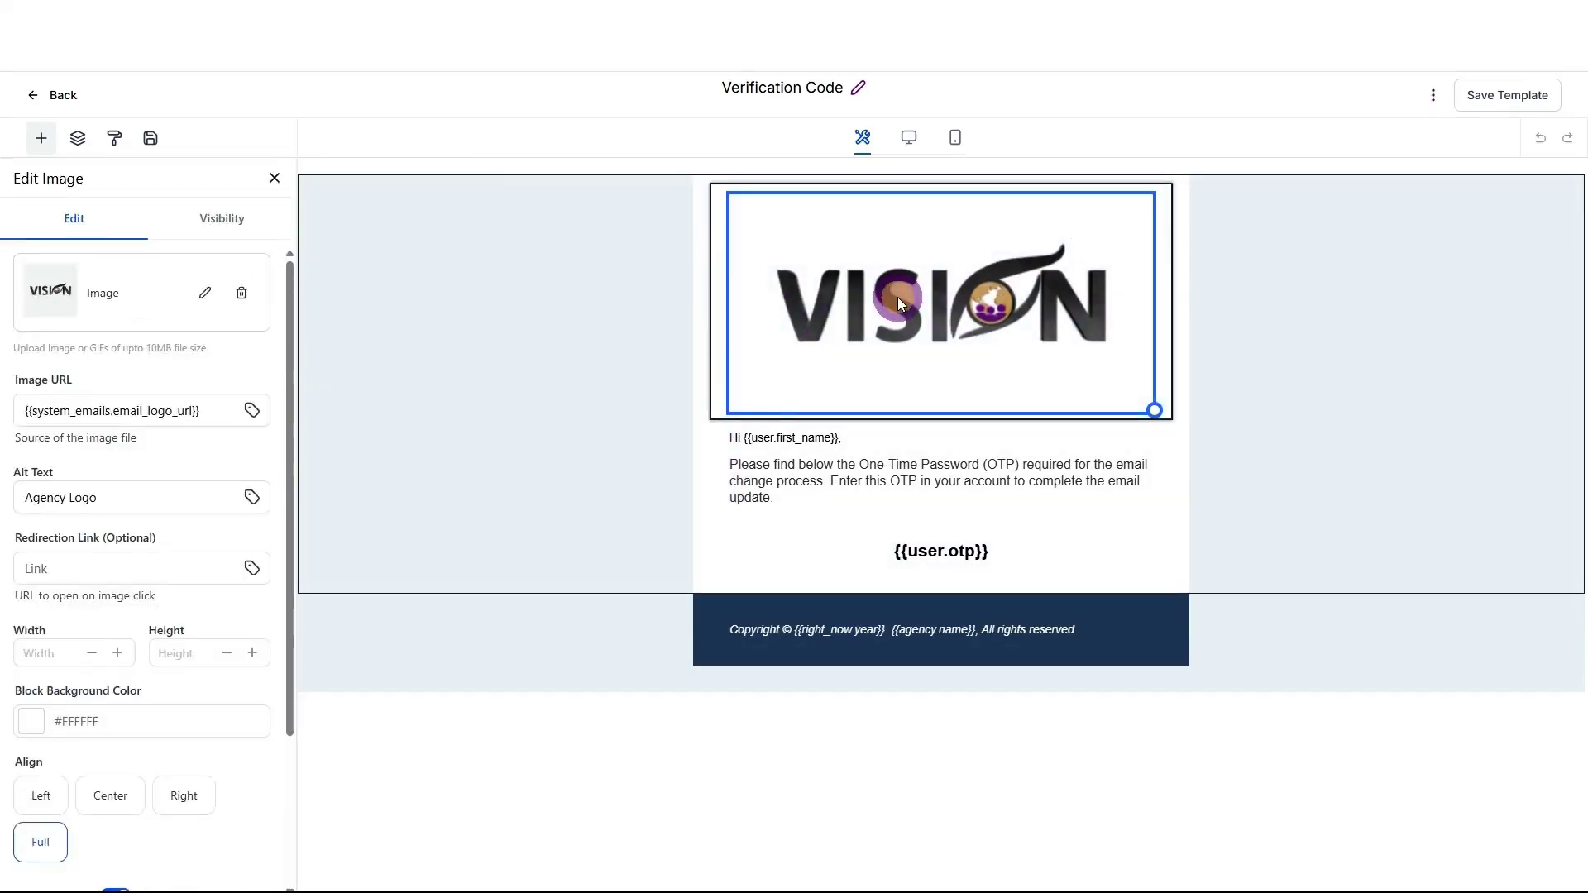
left_click(149, 411)
left_click_drag(220, 411, 10, 418)
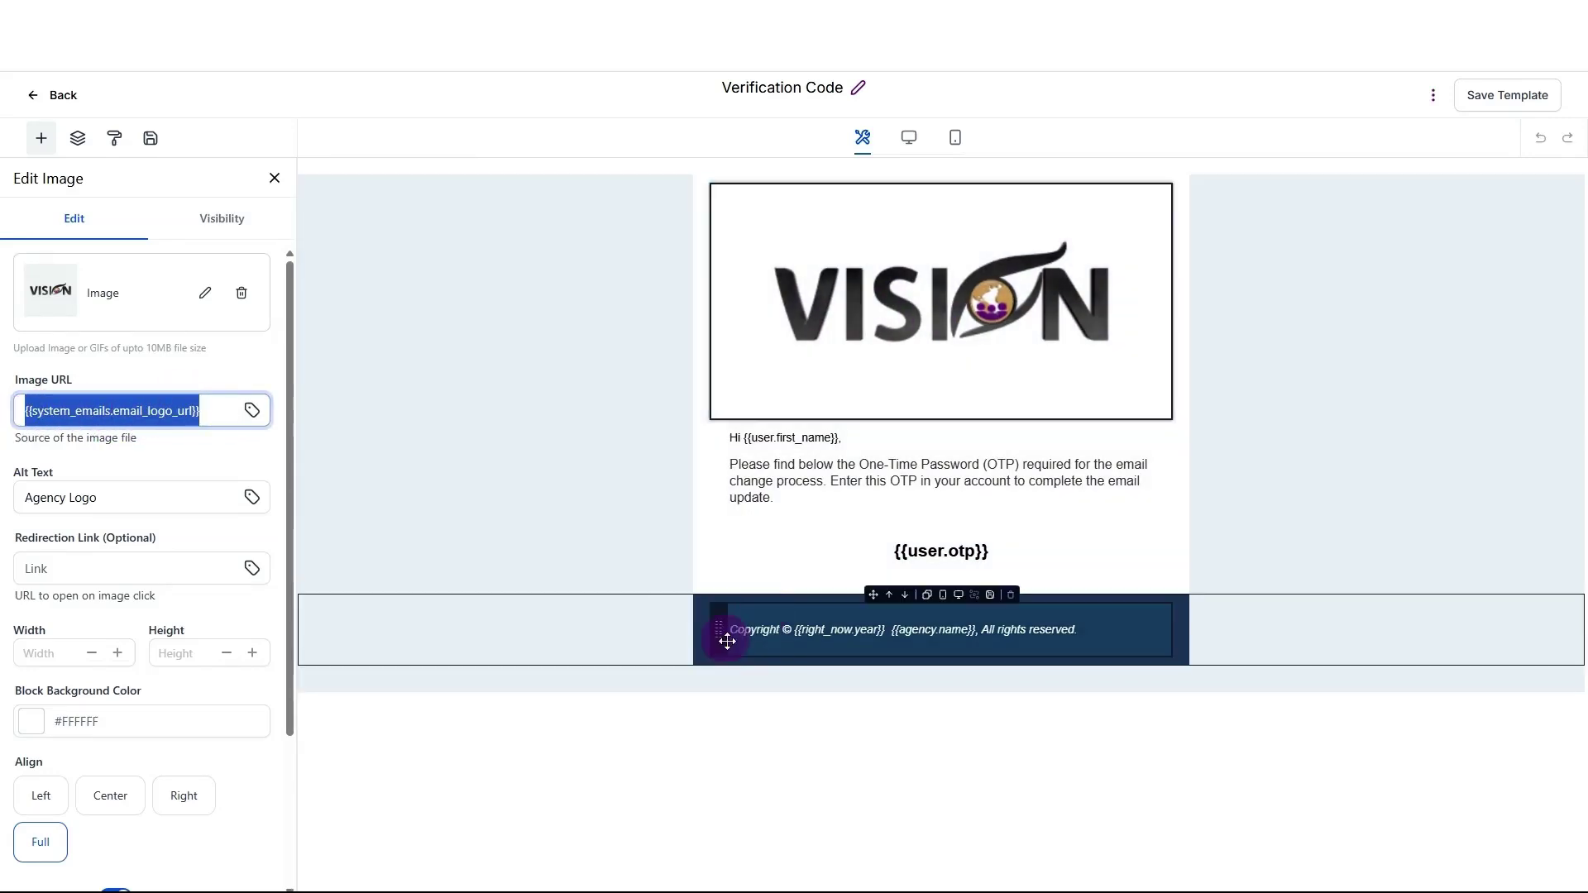
- Set the background color of the footer layout to the brand's Dark Purple, #48075b
left_click(701, 653)
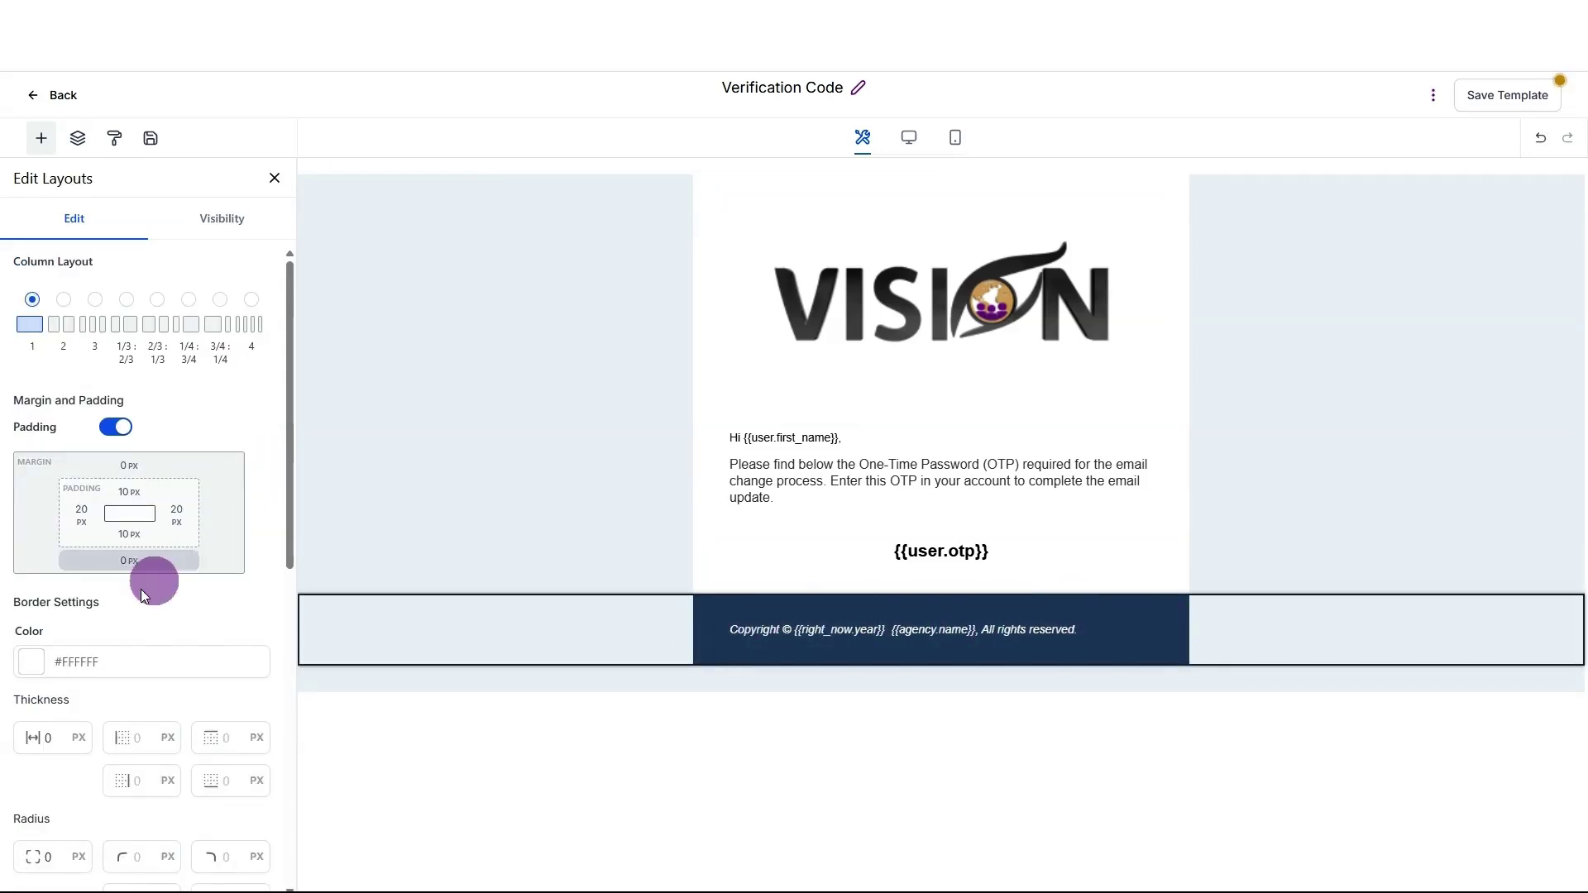
scroll(145, 596, "down", 8)
left_click(33, 488)
left_click(54, 337)
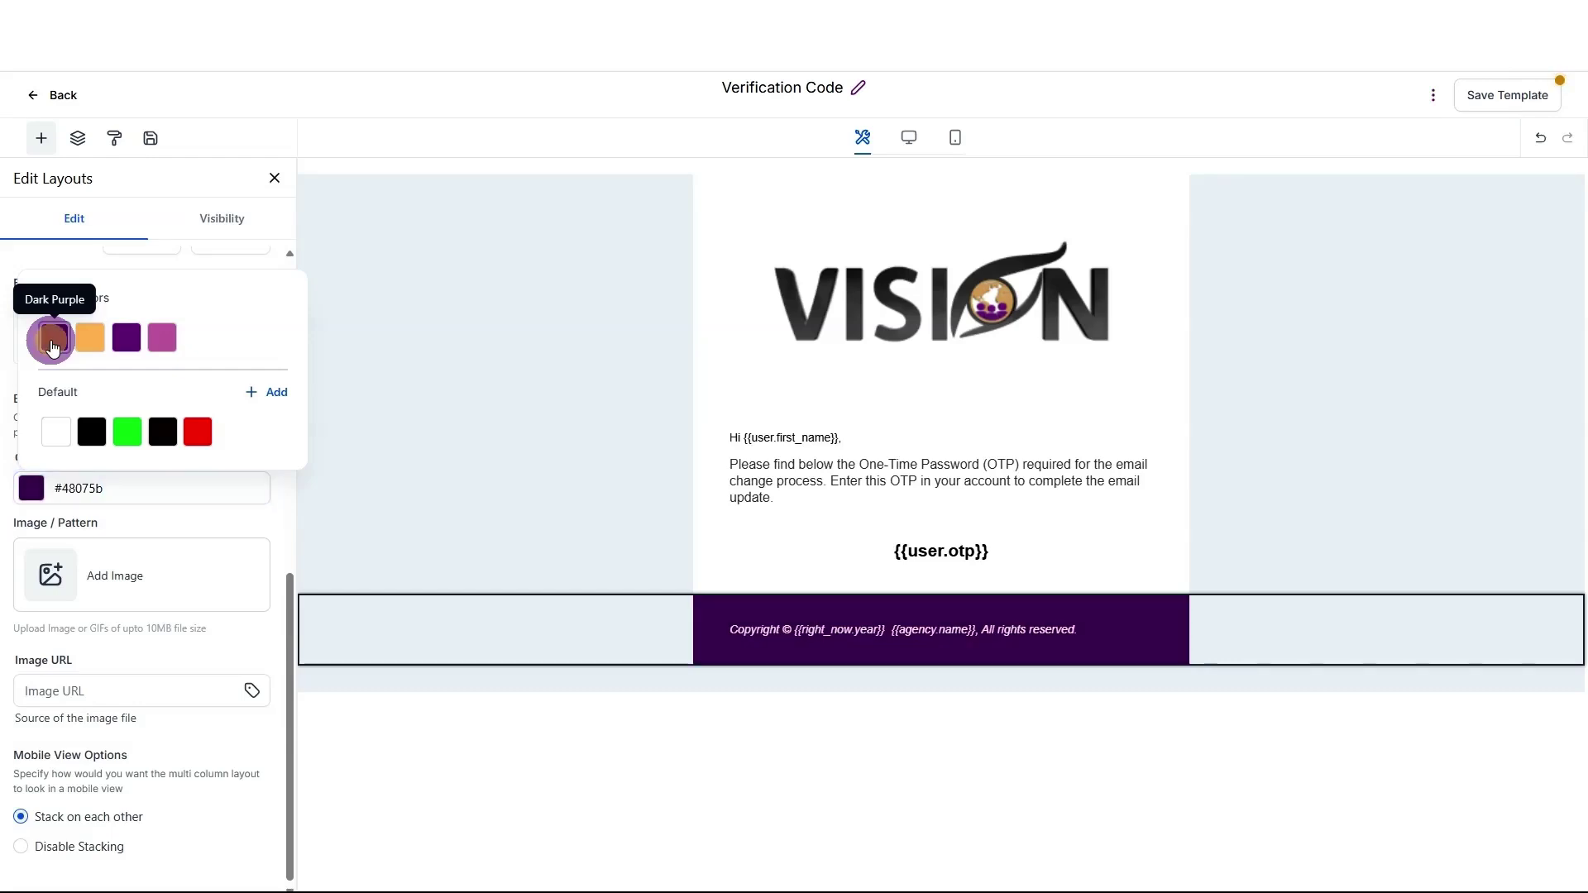
- Center the copyright text in the footer and save the Verification Code template
left_click(767, 645)
left_click(780, 637)
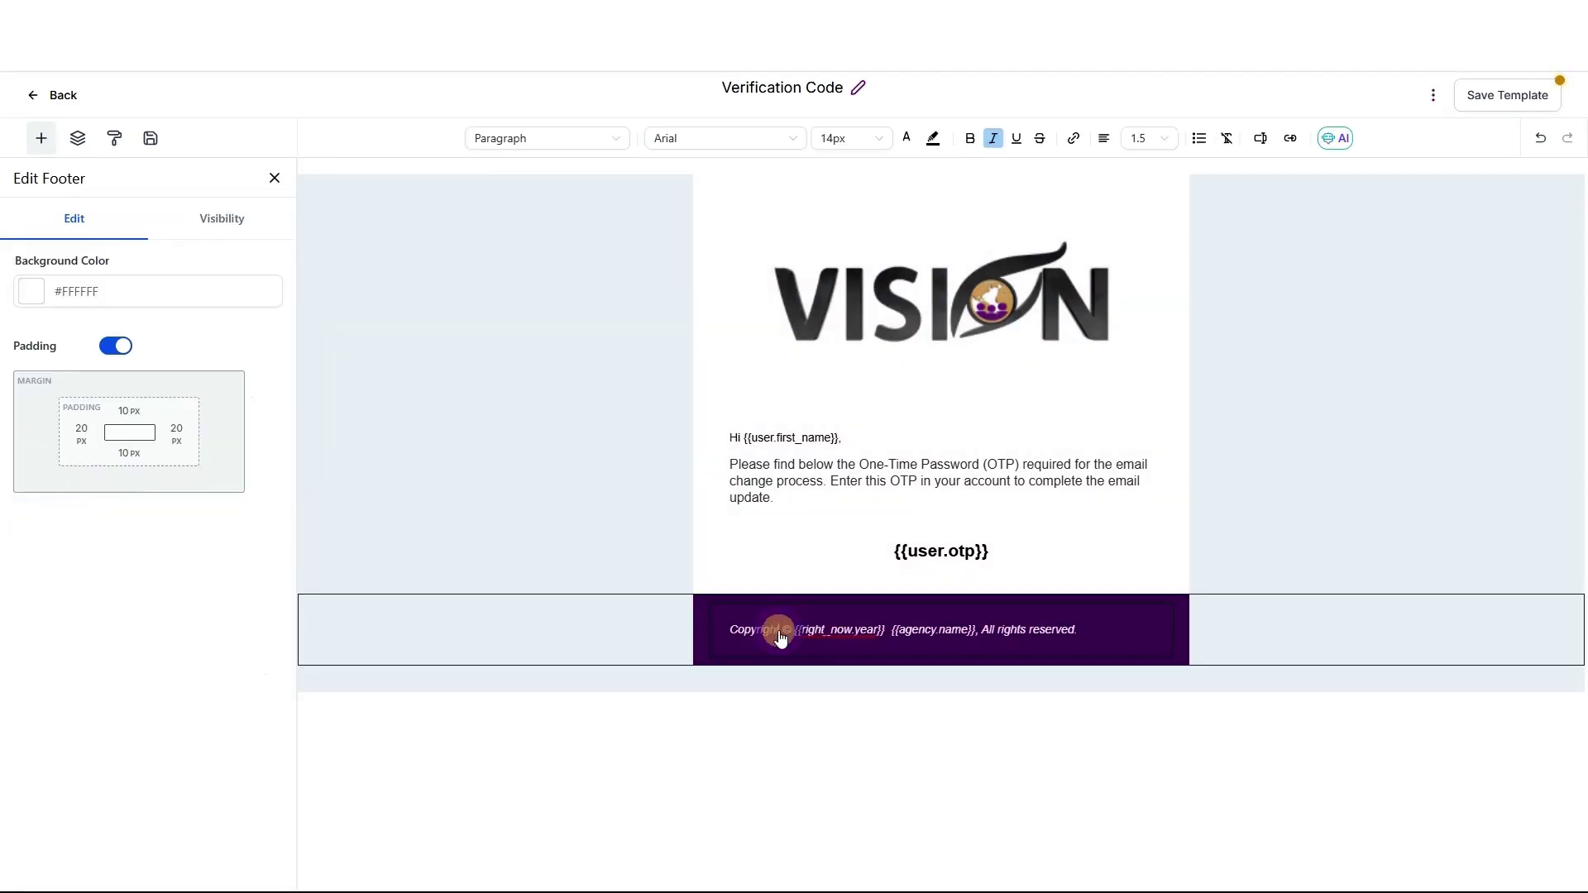
left_click(1104, 139)
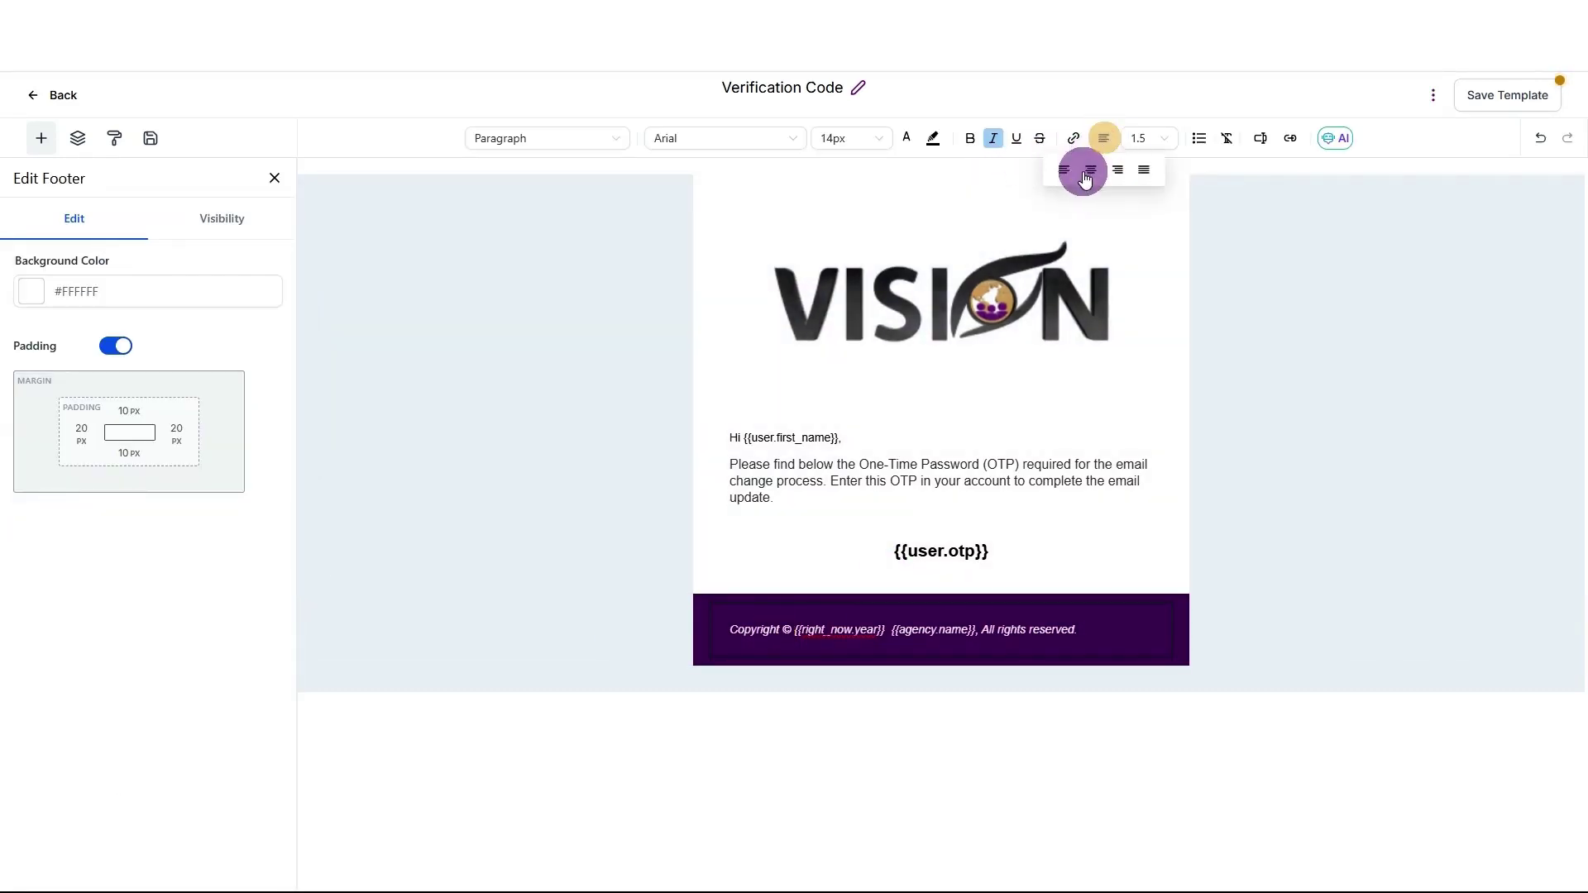
left_click(1092, 174)
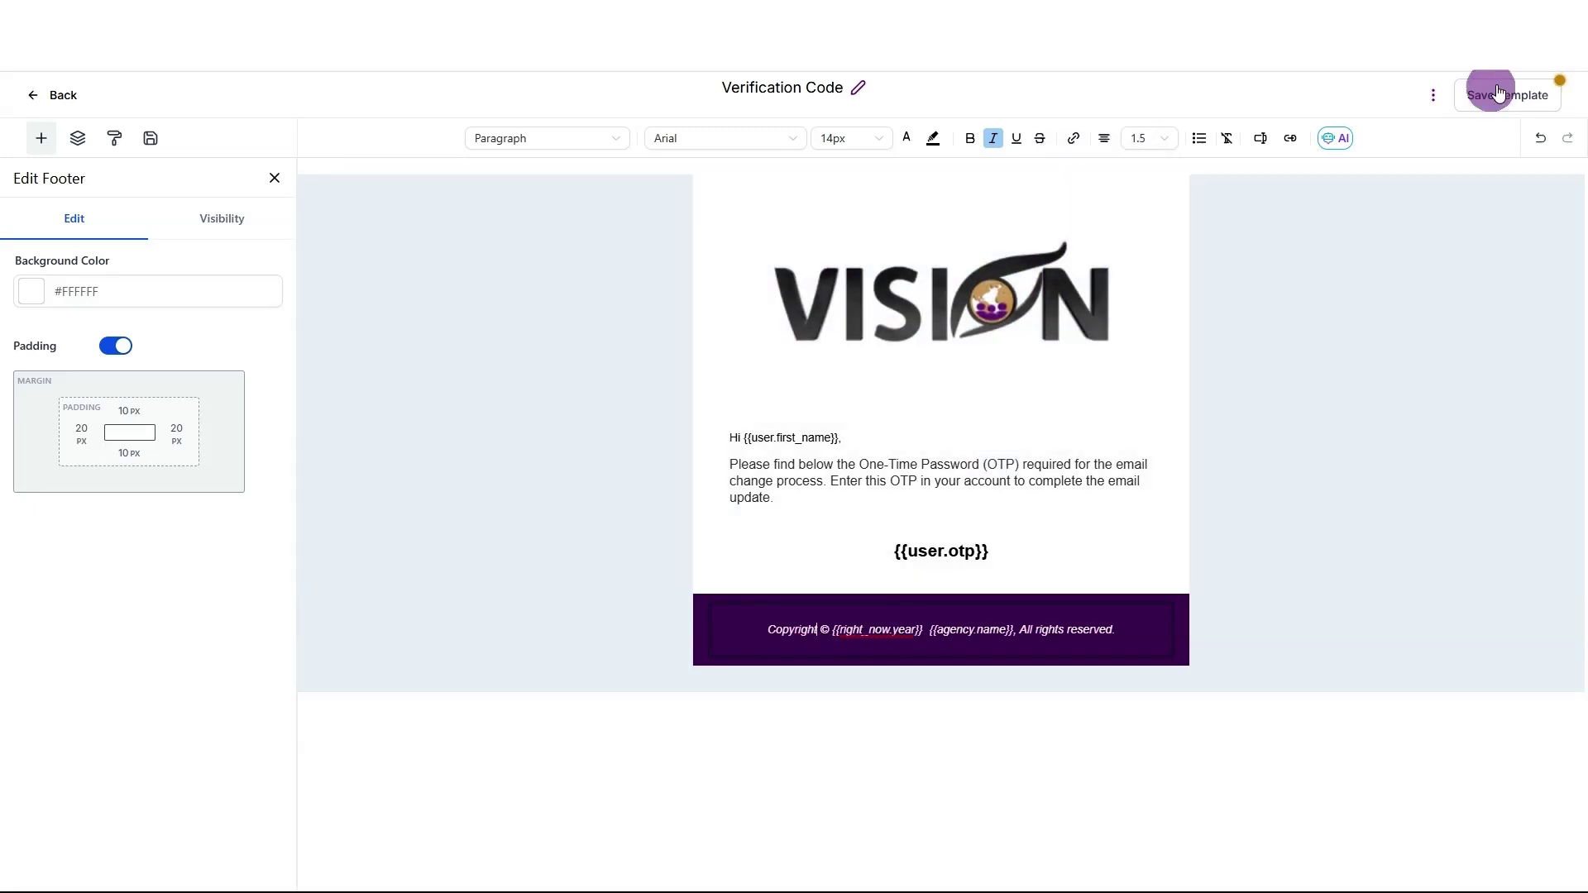
left_click(1501, 100)
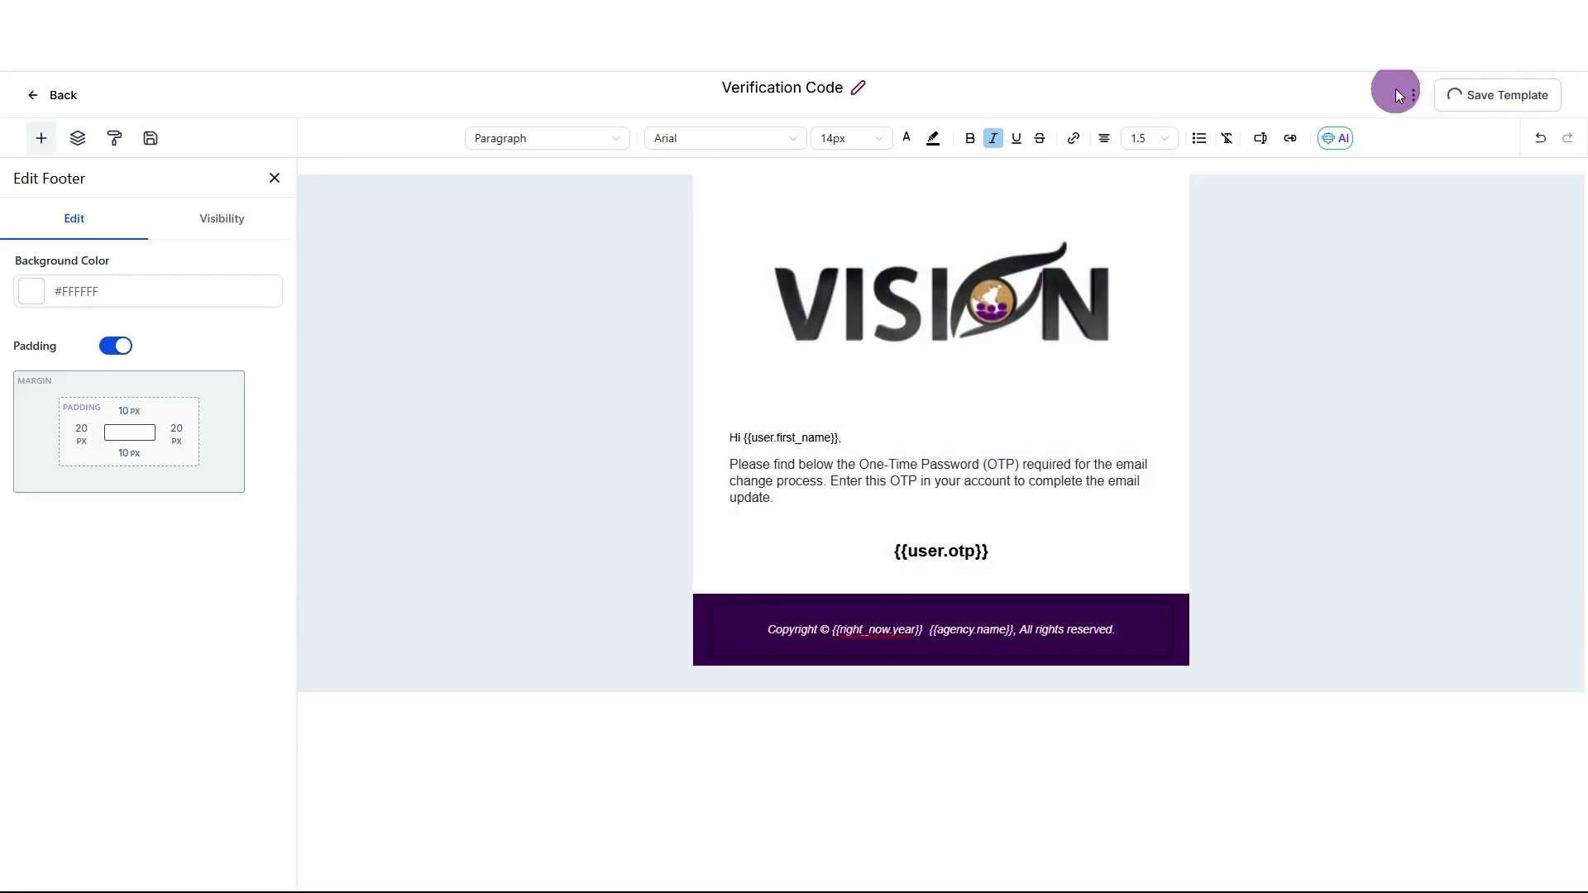
- Review the template's sender, subject and preview text settings, save them with the fields left blank, and open the Agency Admin folder
left_click(1429, 98)
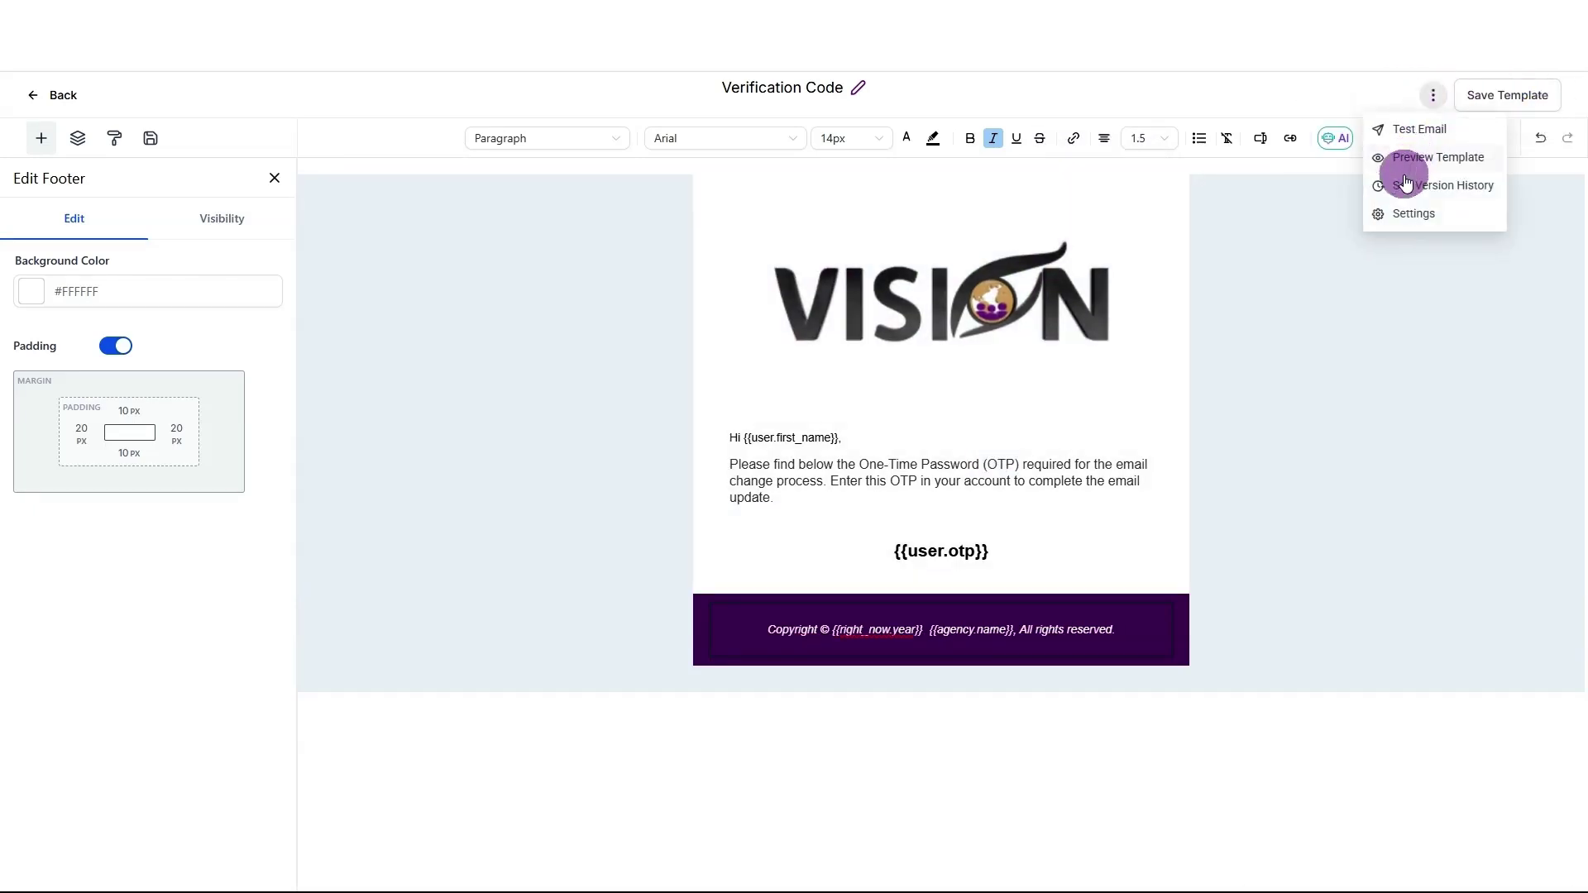
left_click(1399, 215)
left_click(1183, 220)
left_click(1216, 315)
left_click(1195, 425)
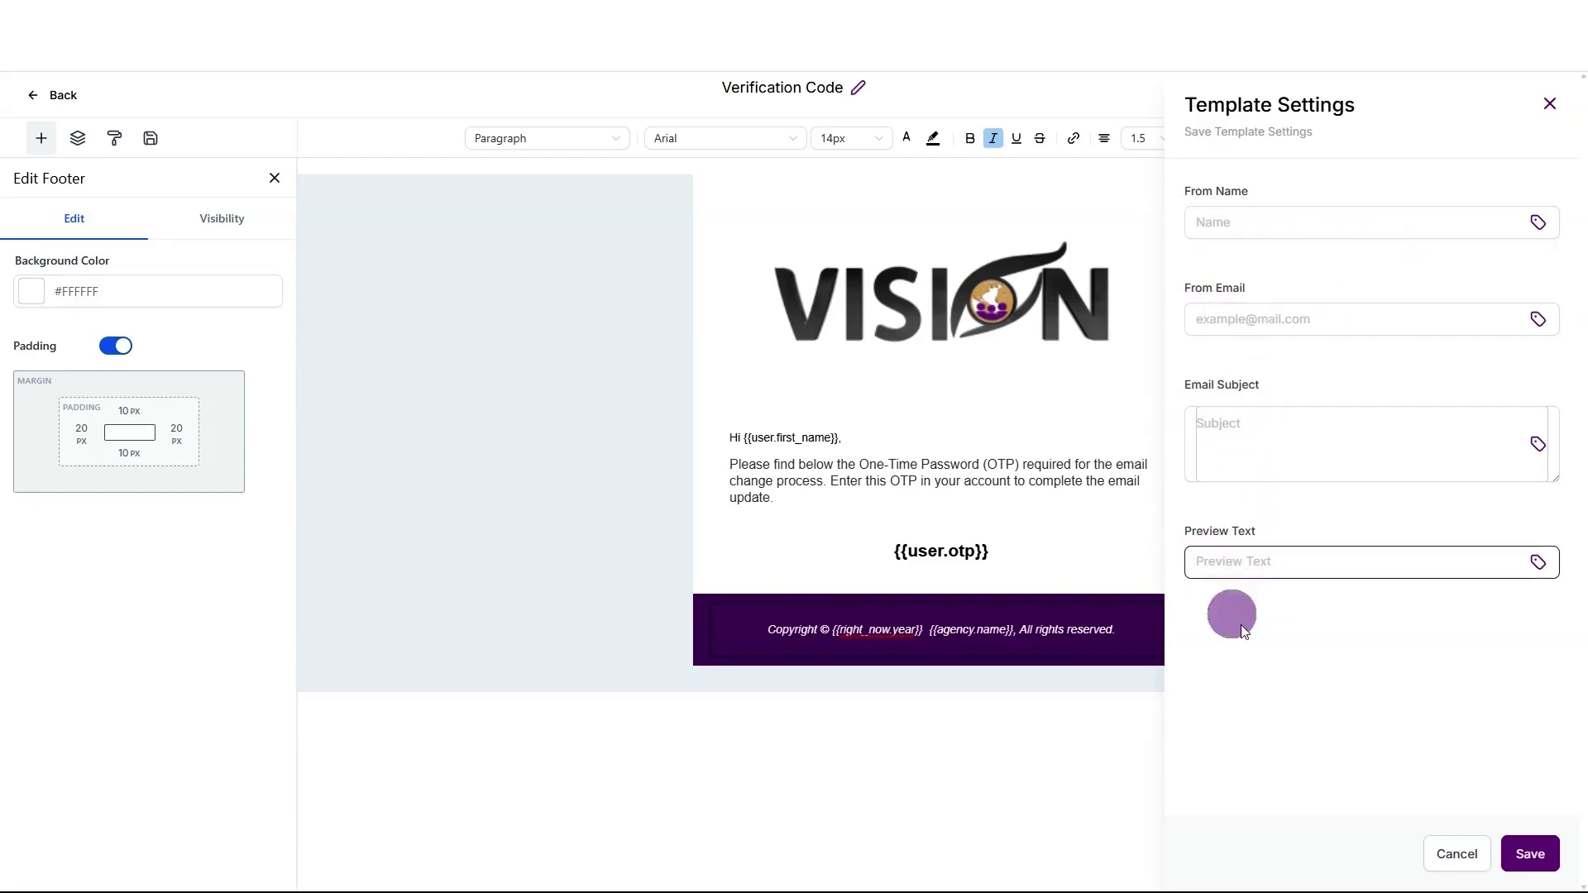
left_click(1526, 854)
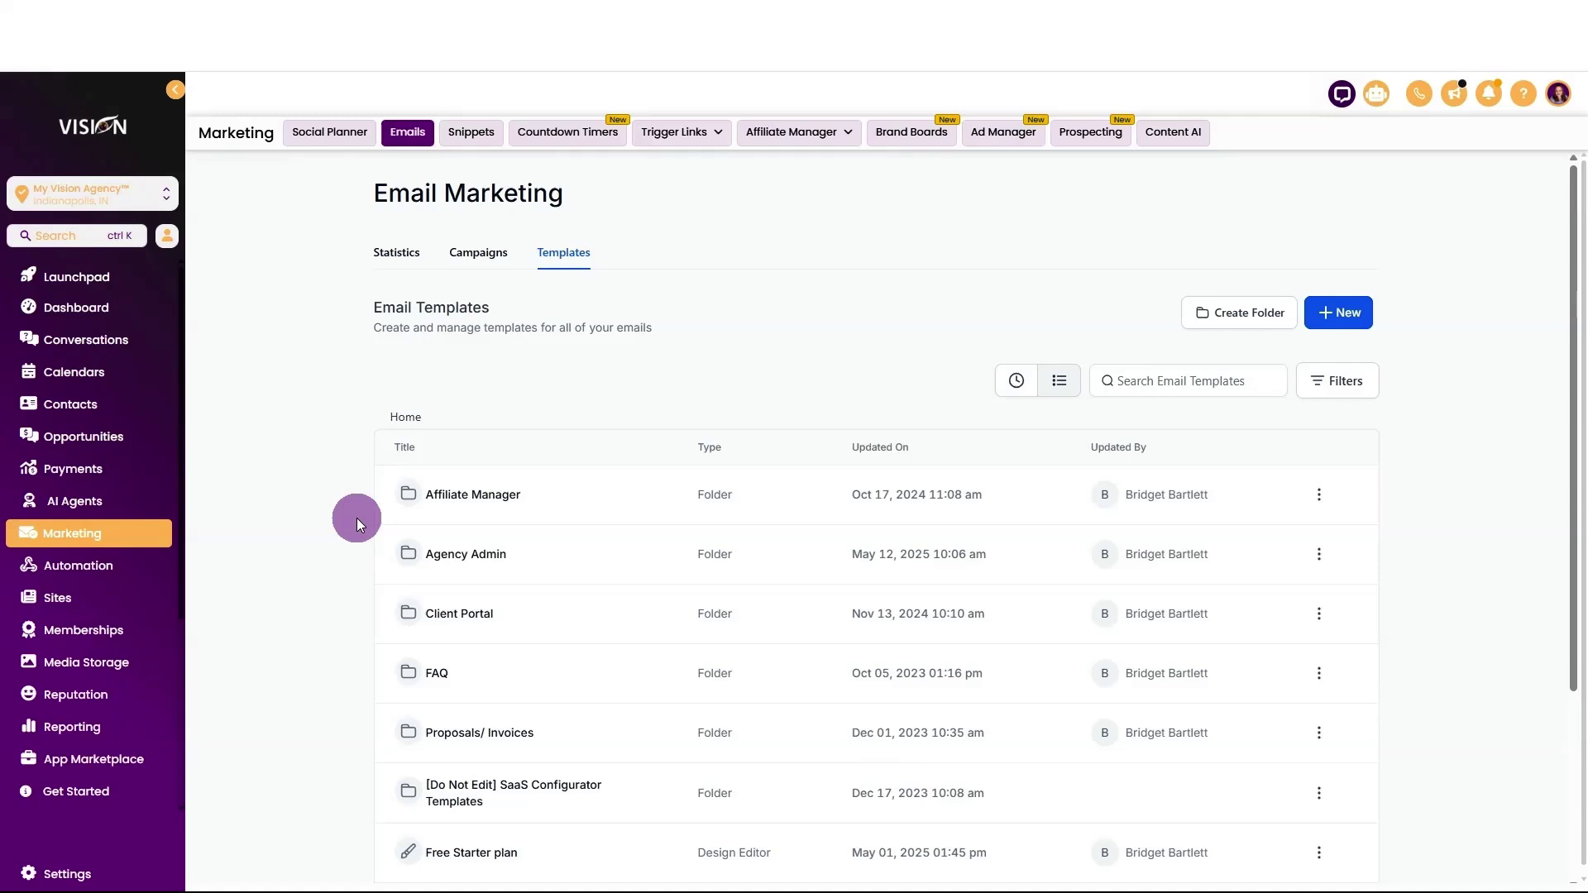
left_click(475, 554)
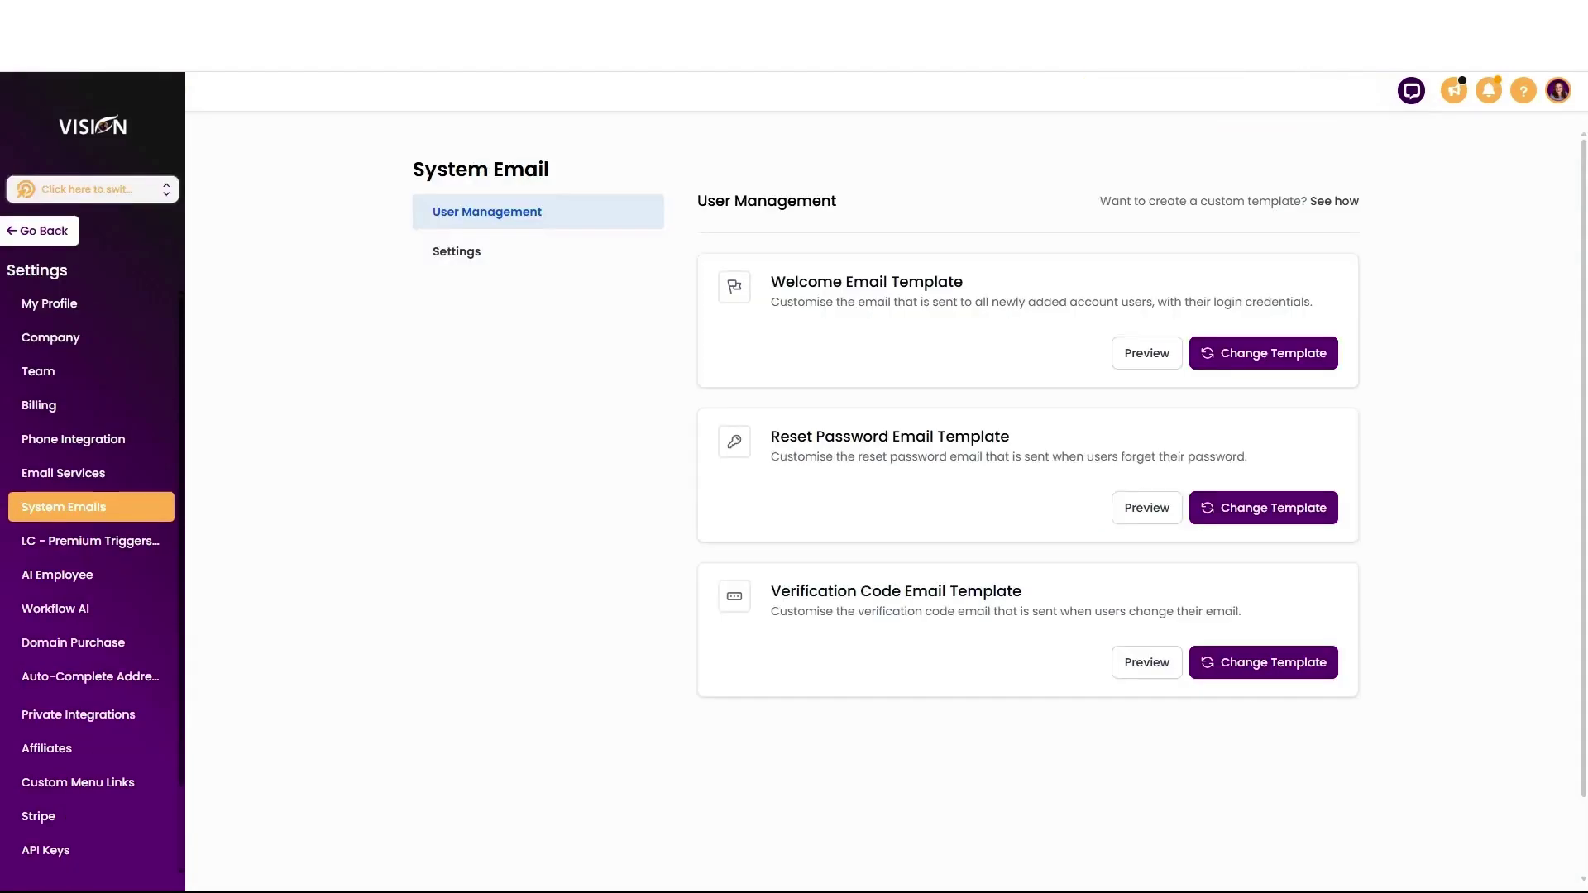
- In the agency's System Emails settings, change the Welcome Email Template to Welcome Email from My Vision Agency's Agency Admin folder
left_click(414, 404)
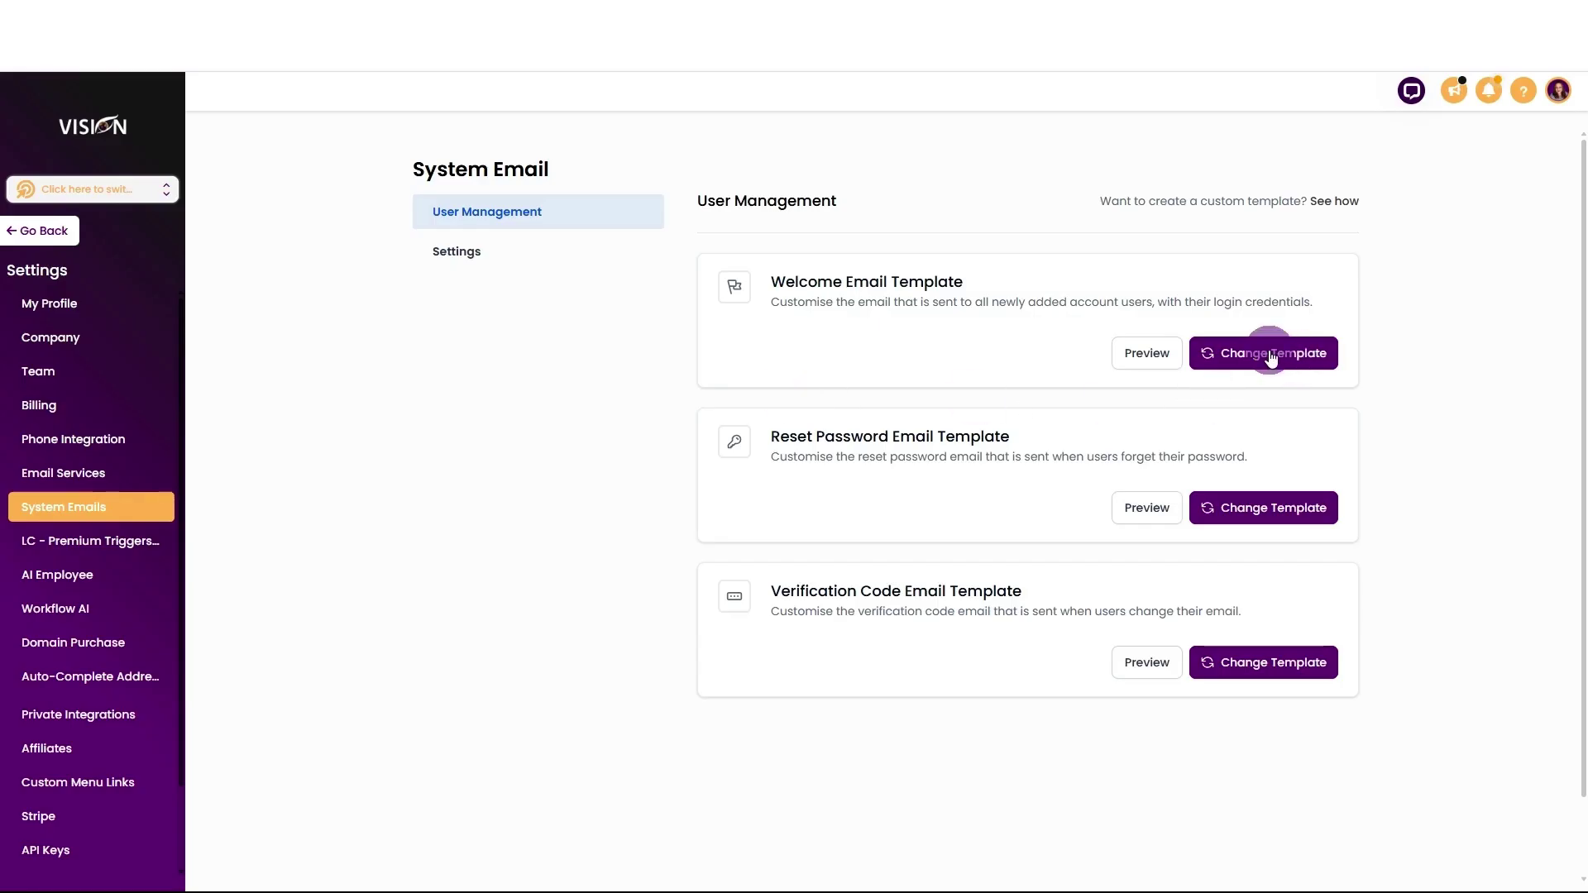
left_click(1267, 356)
left_click(648, 322)
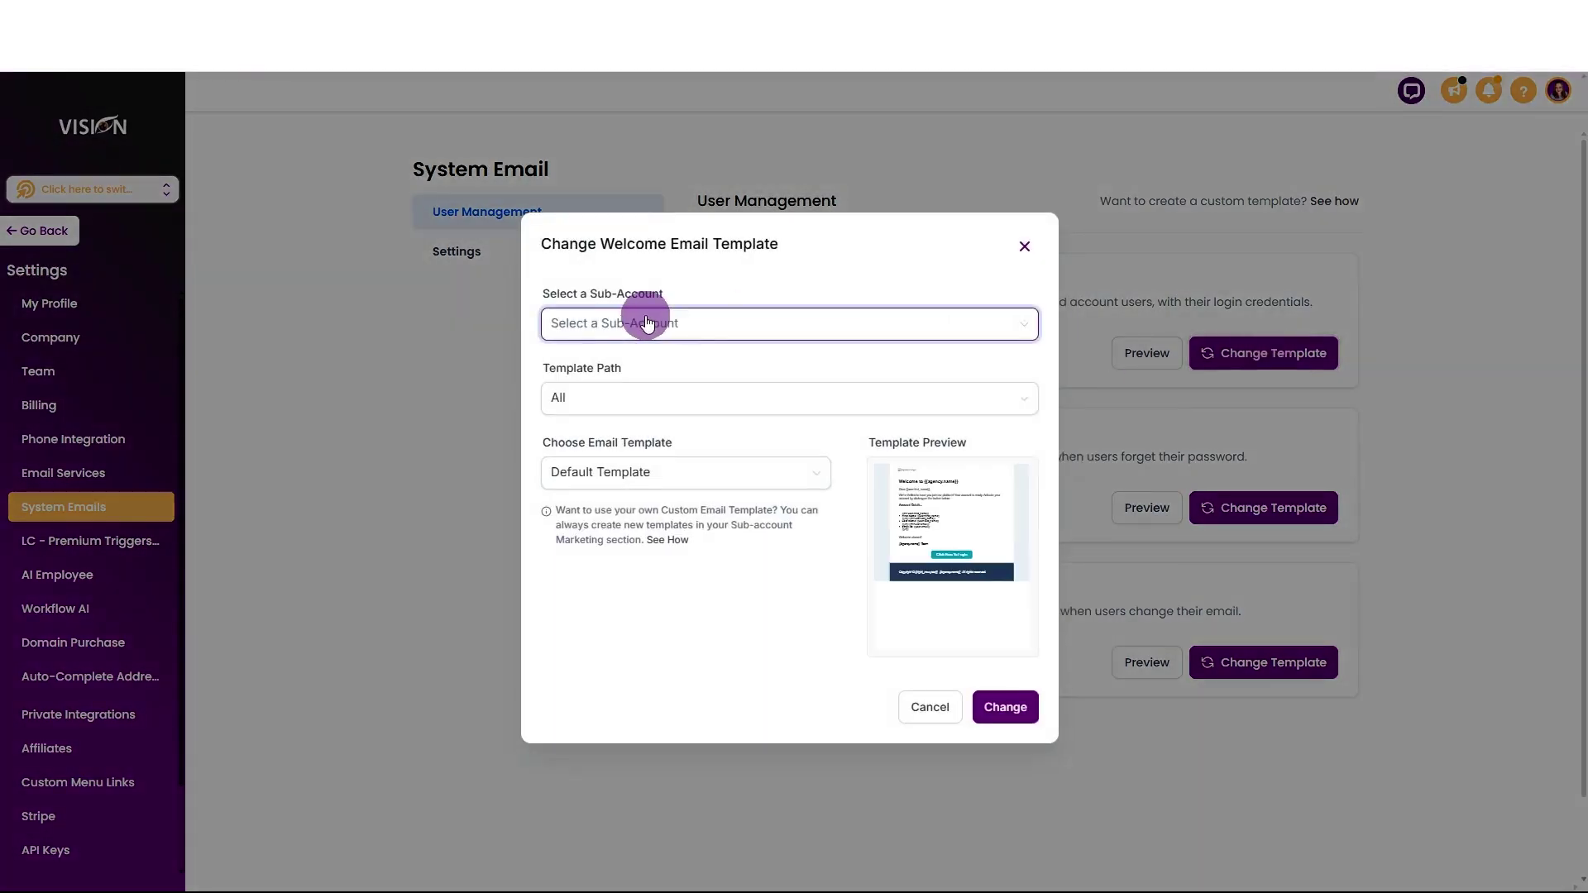
left_click(603, 400)
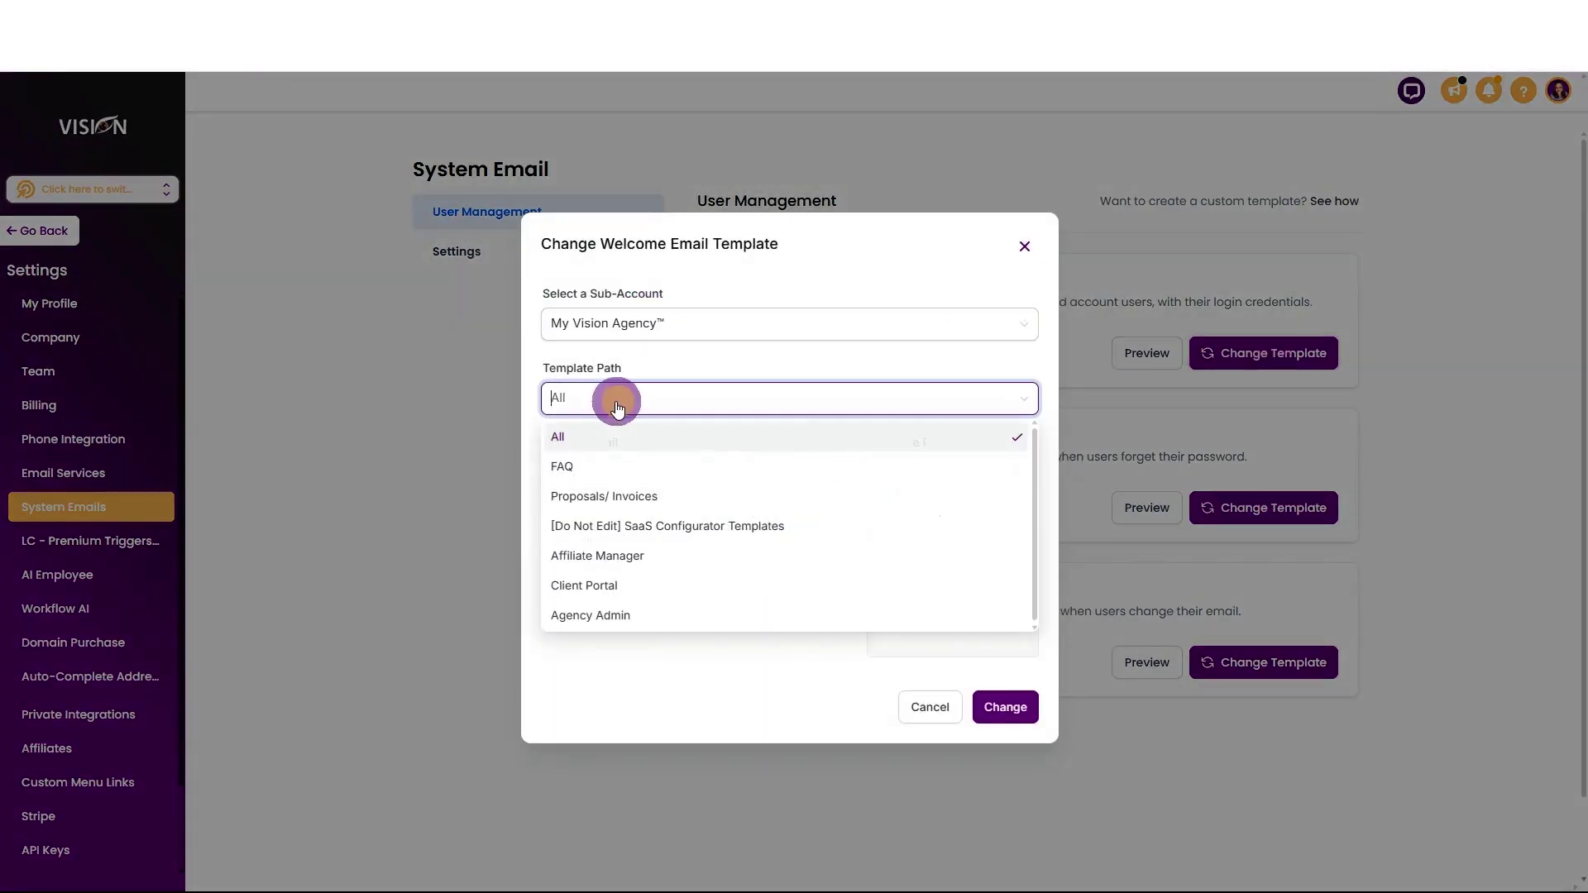
left_click(603, 613)
left_click(612, 482)
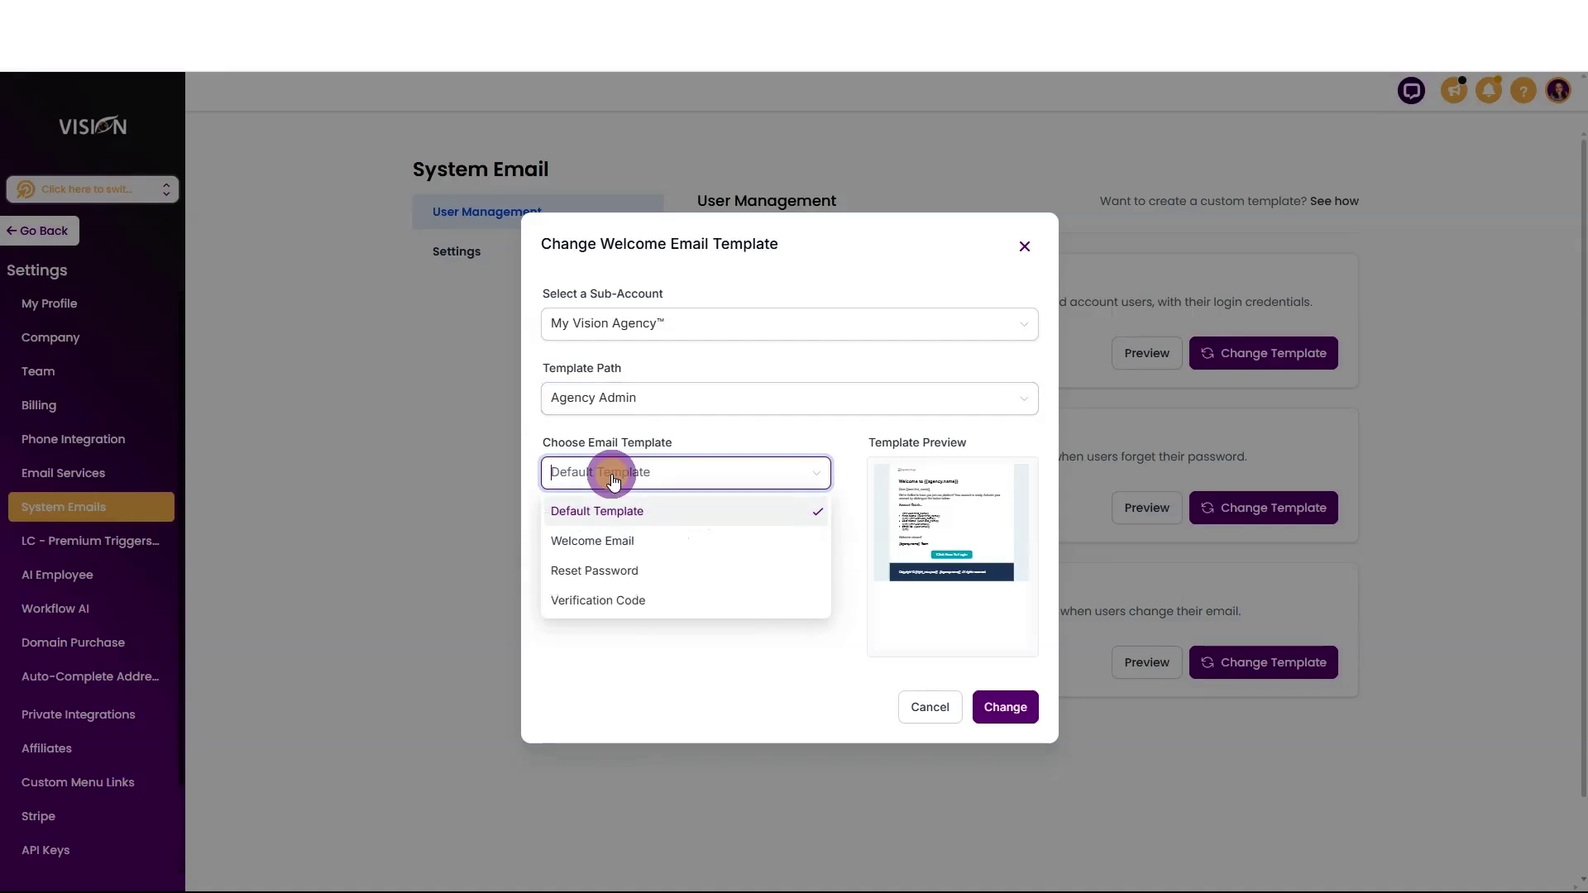
left_click(607, 548)
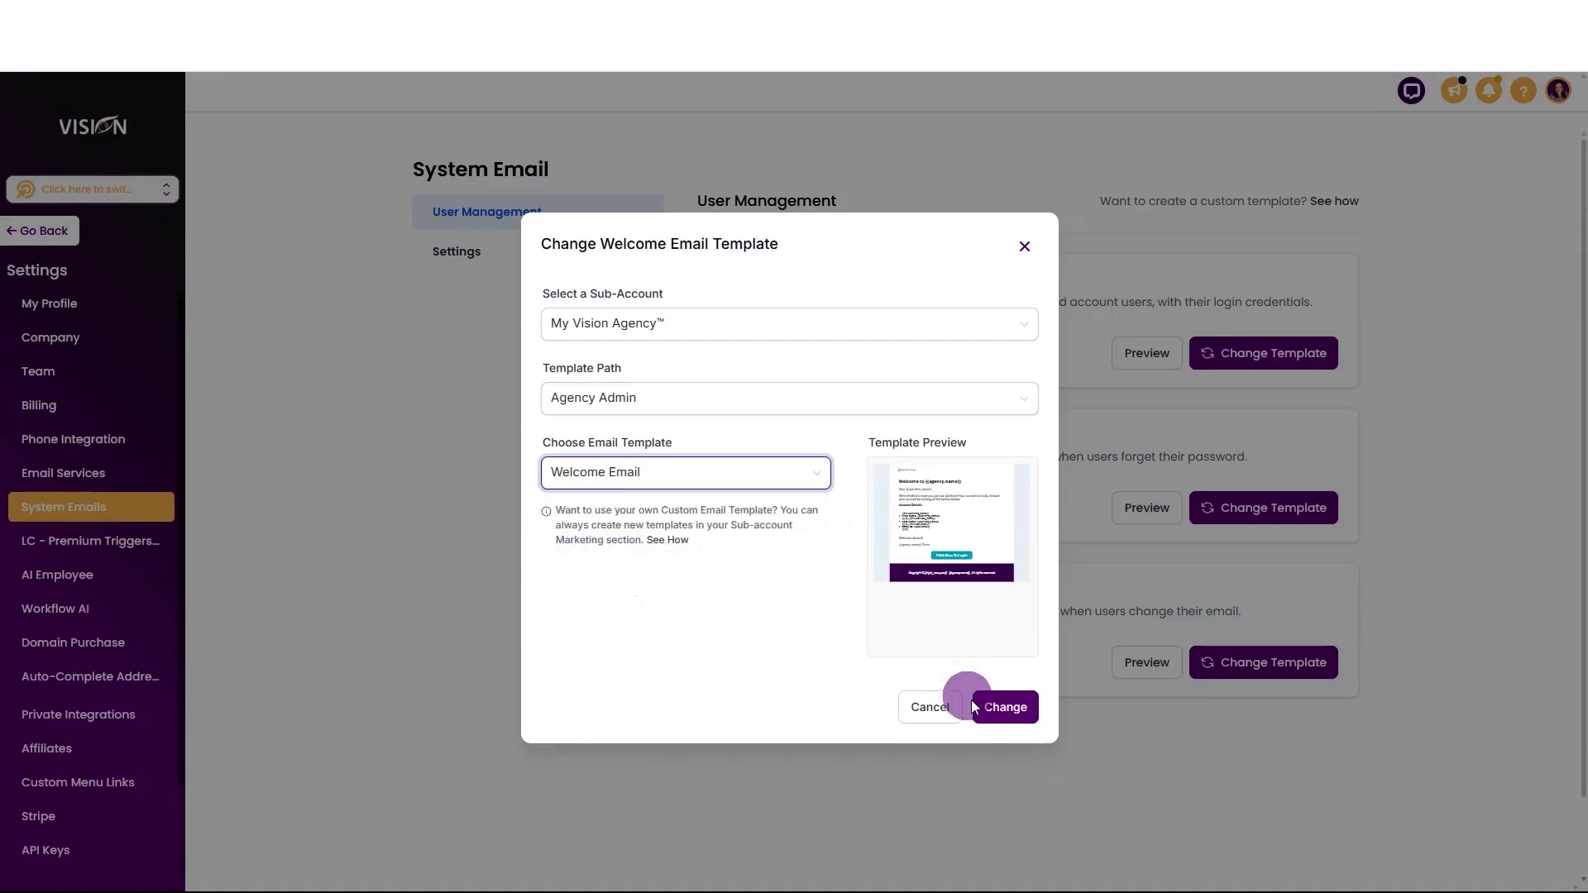
left_click(1005, 708)
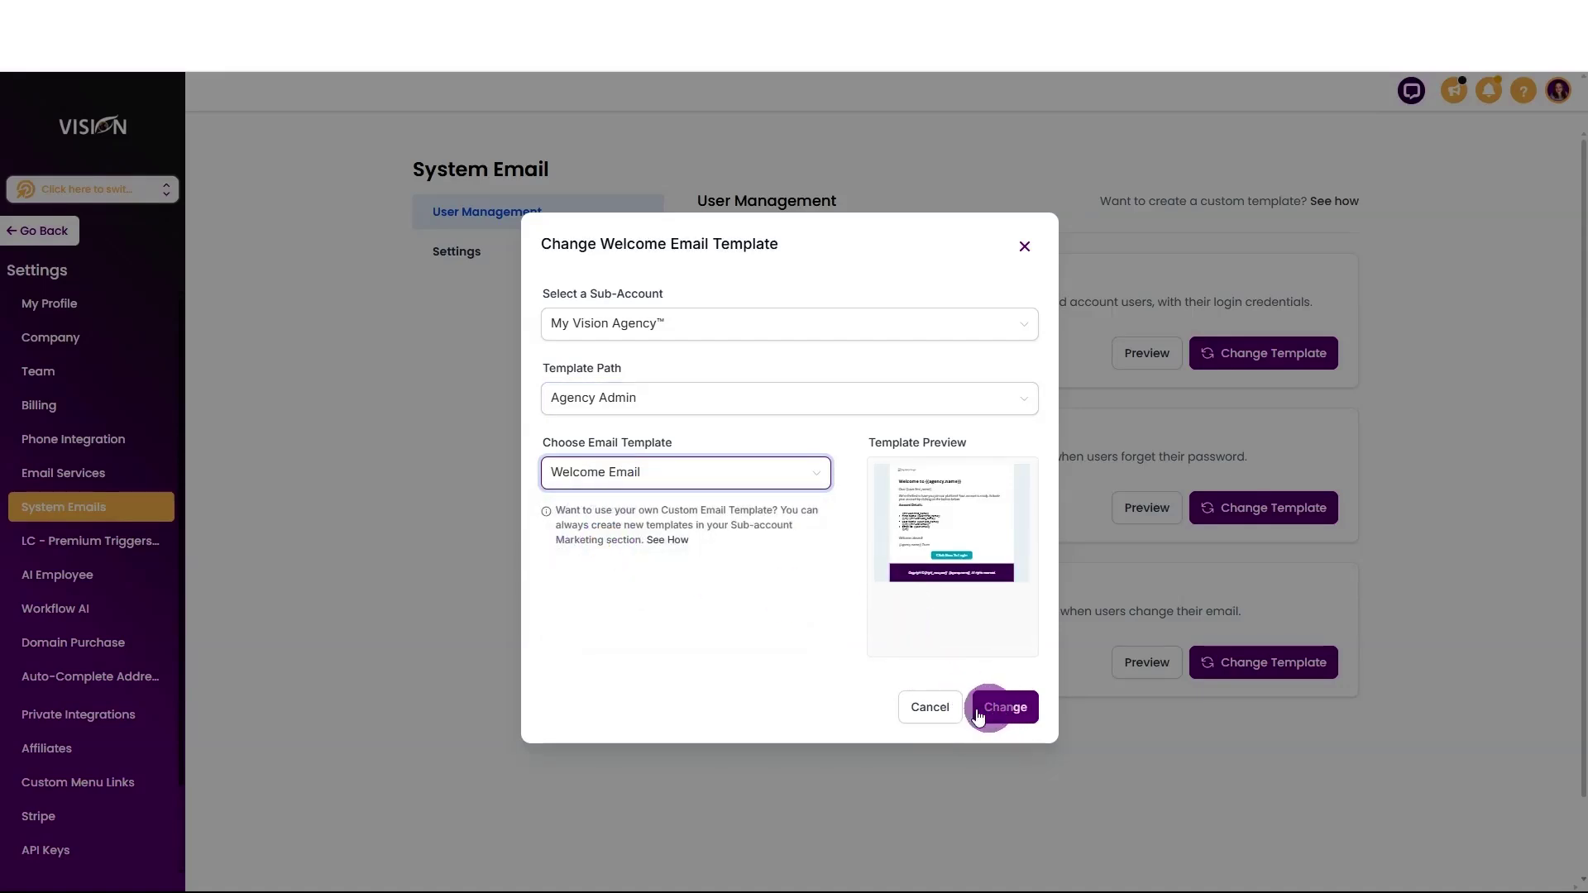
- Select Reset Password from My Vision Agency's Agency Admin folder as the Reset Password Email Template, and cancel the change
left_click(1245, 508)
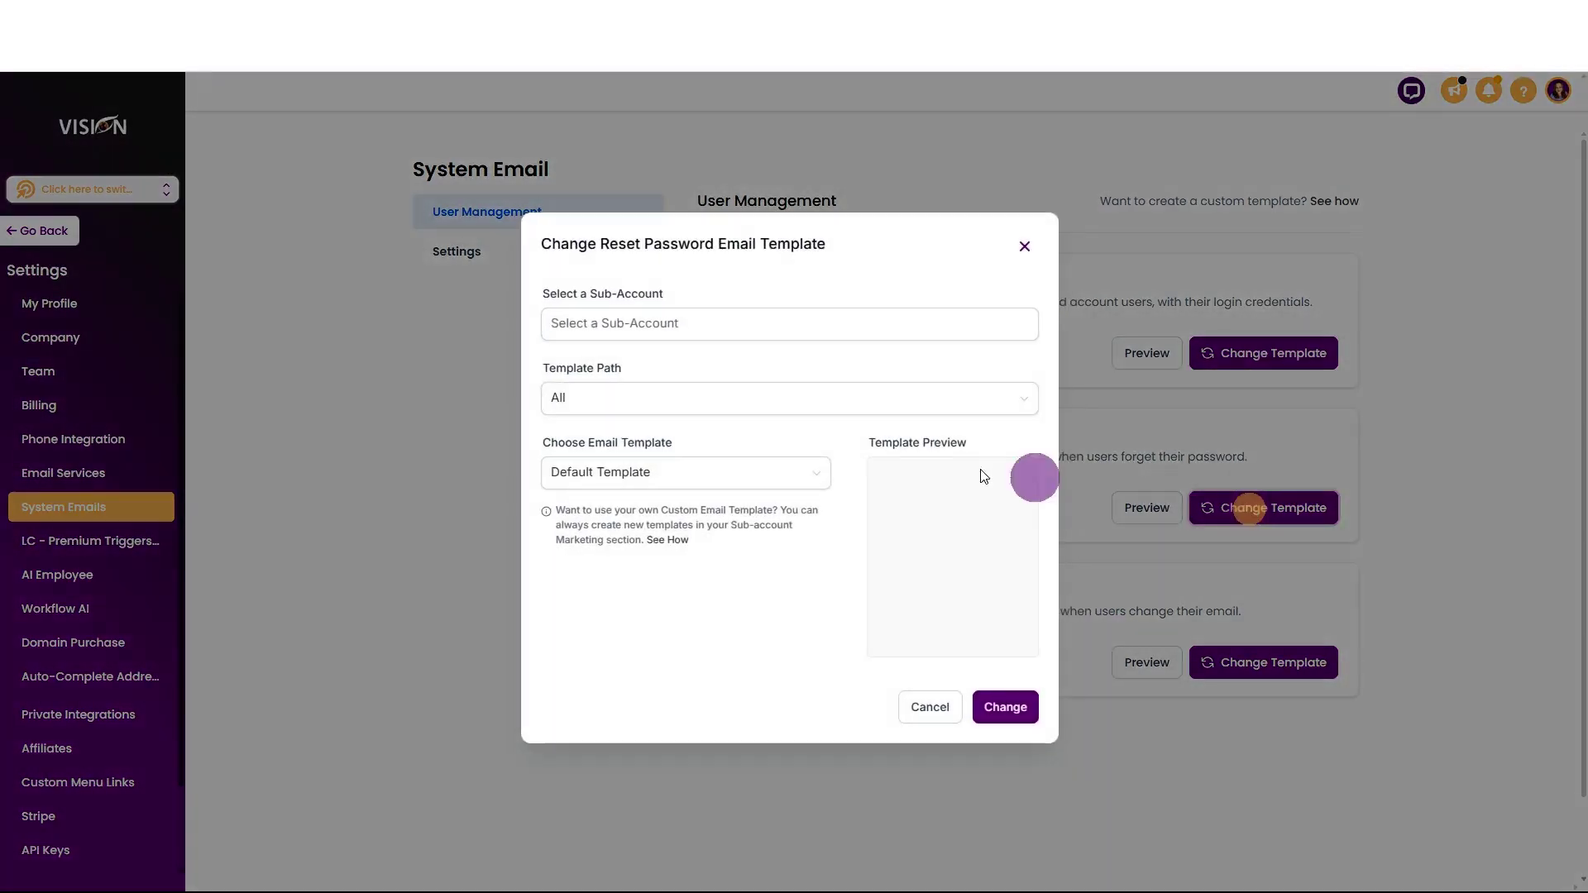
left_click(613, 326)
left_click(603, 401)
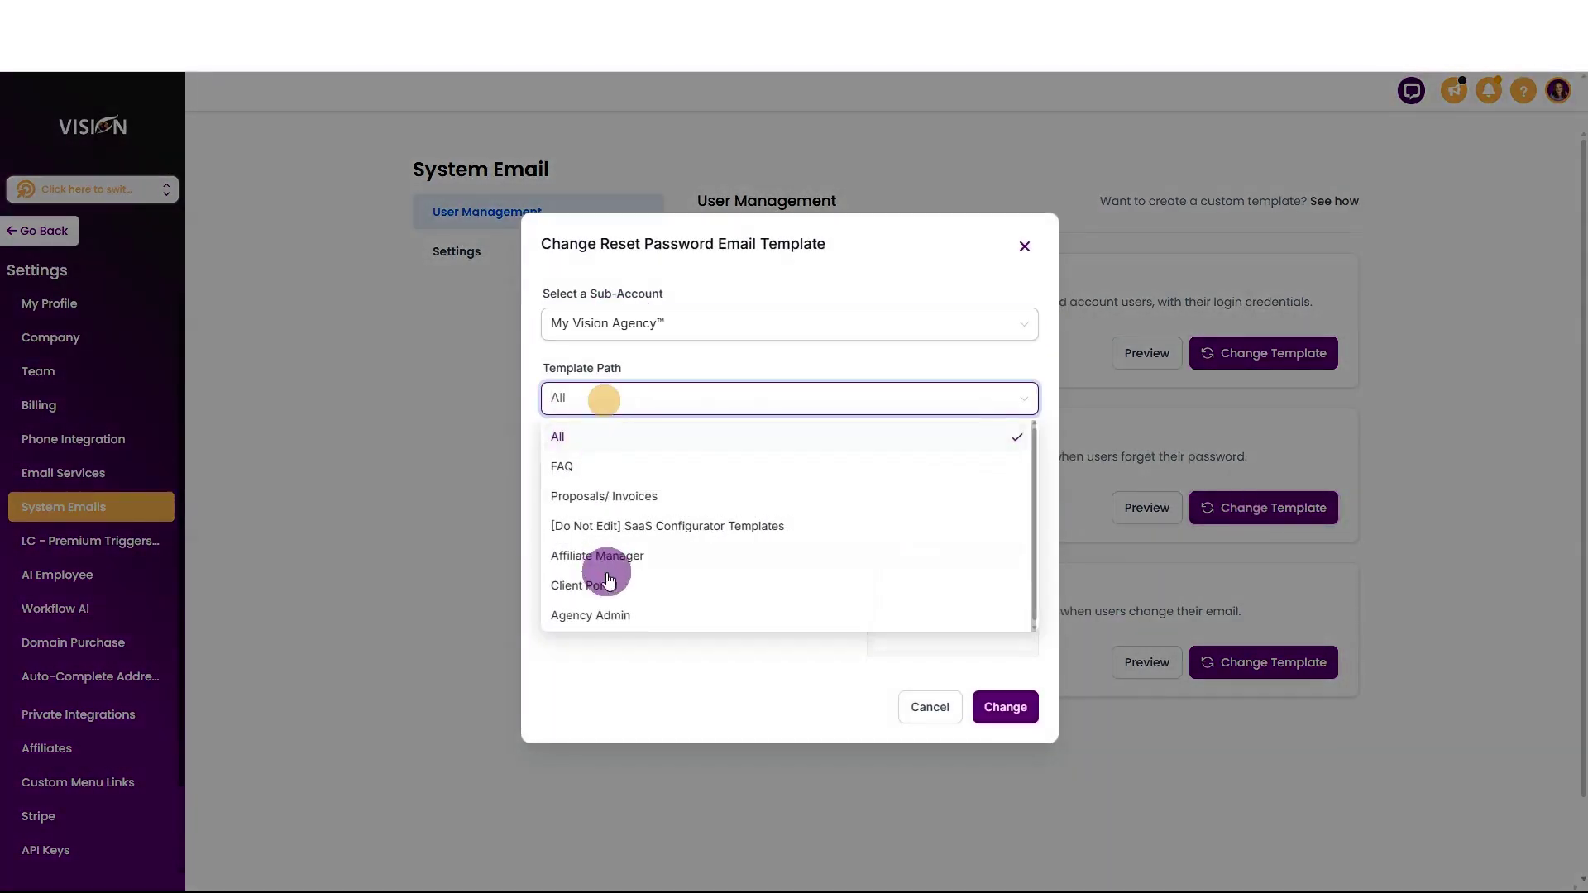
left_click(609, 610)
left_click(598, 478)
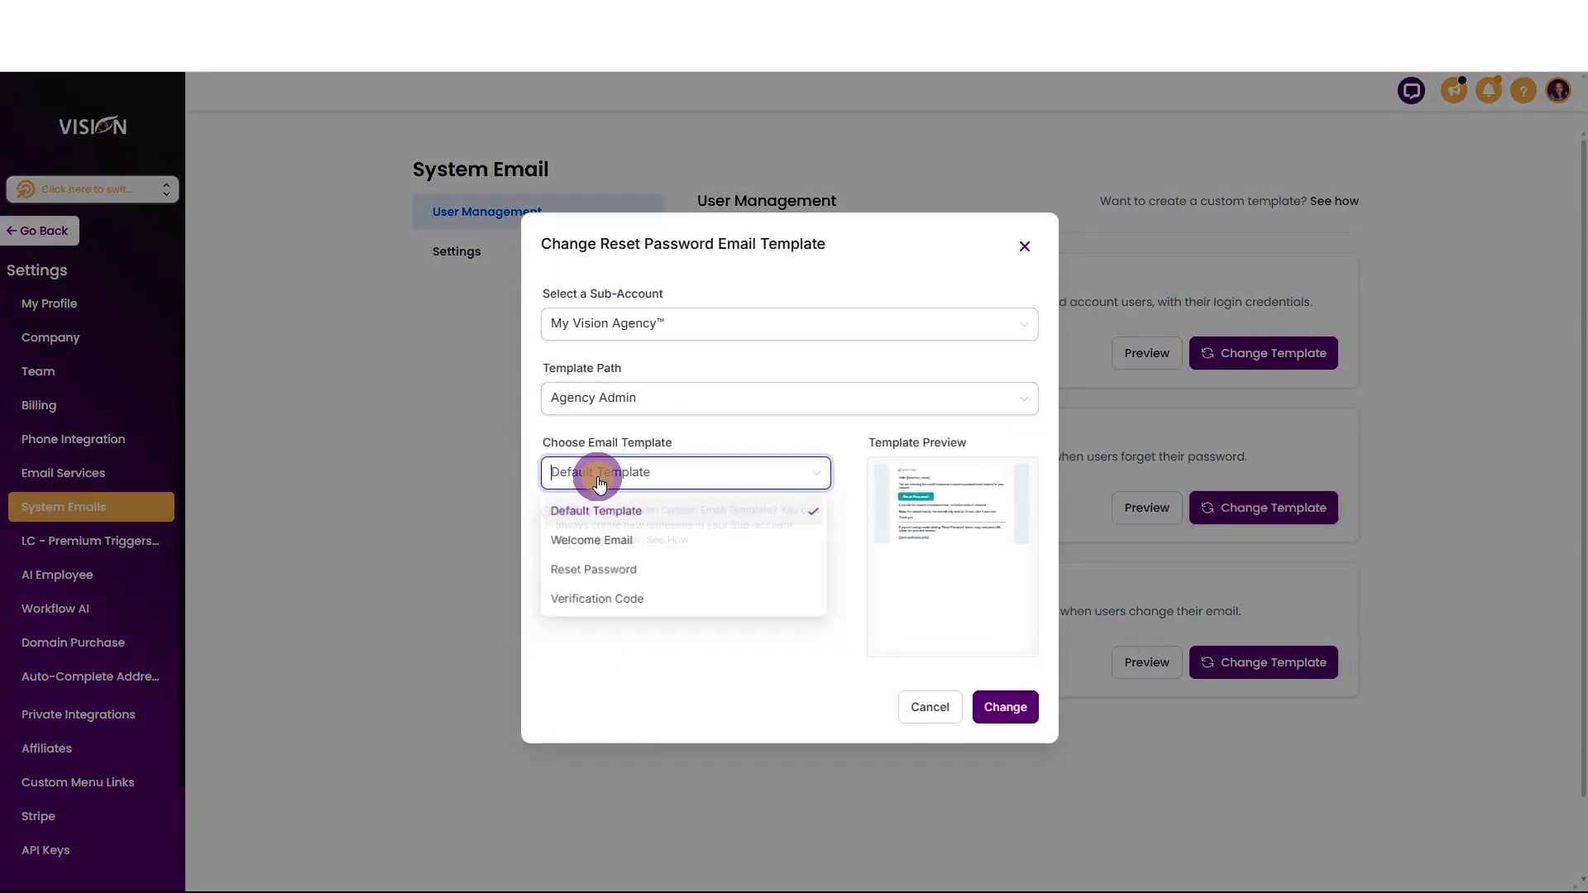
left_click(601, 578)
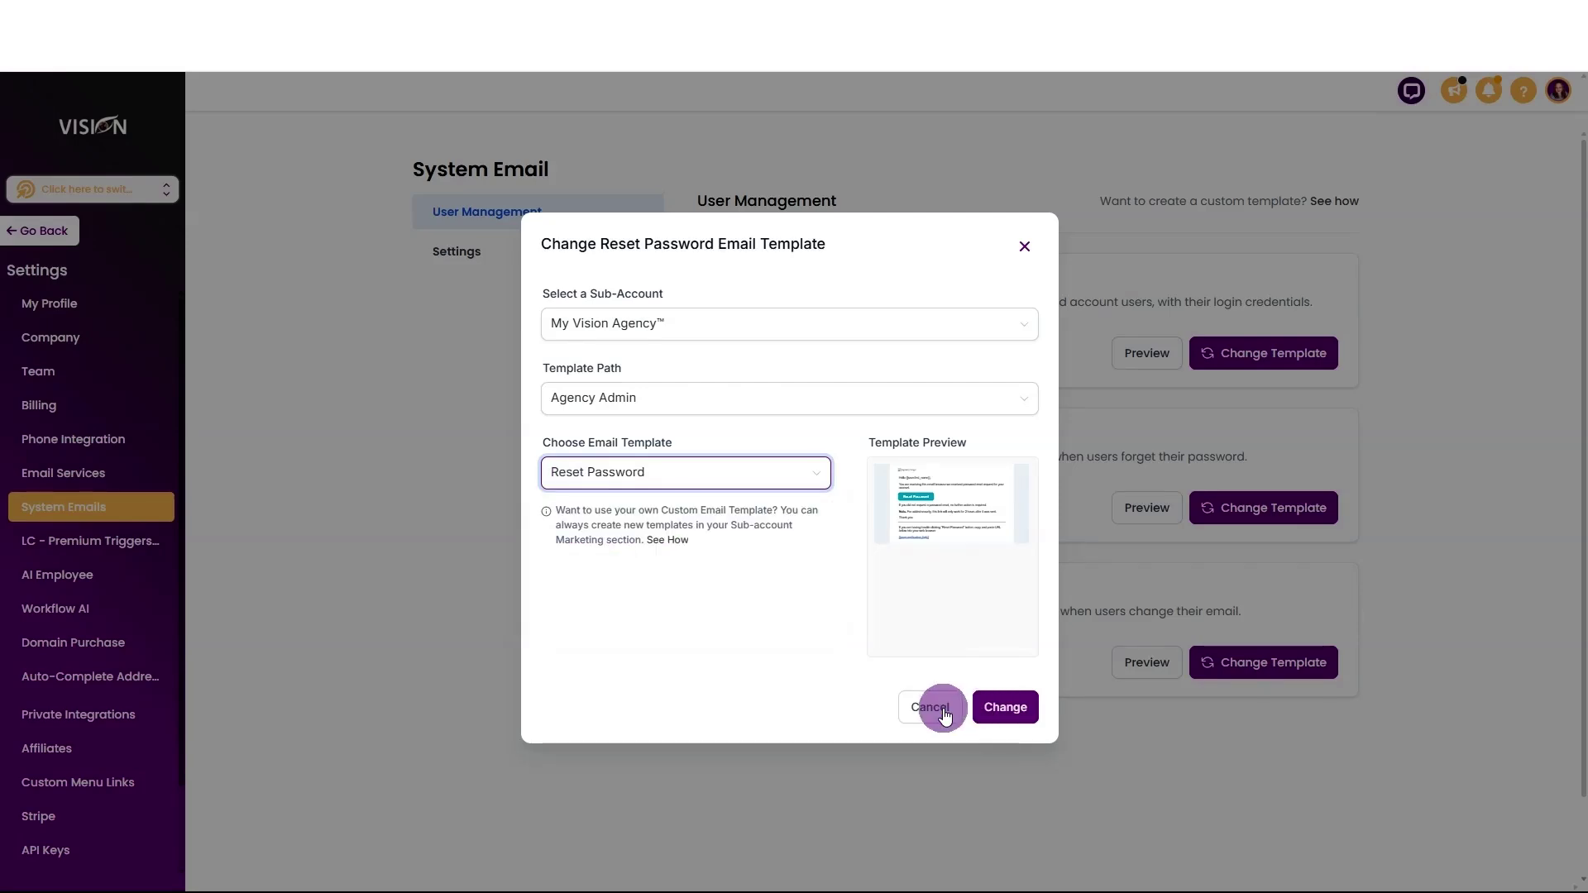
left_click(948, 713)
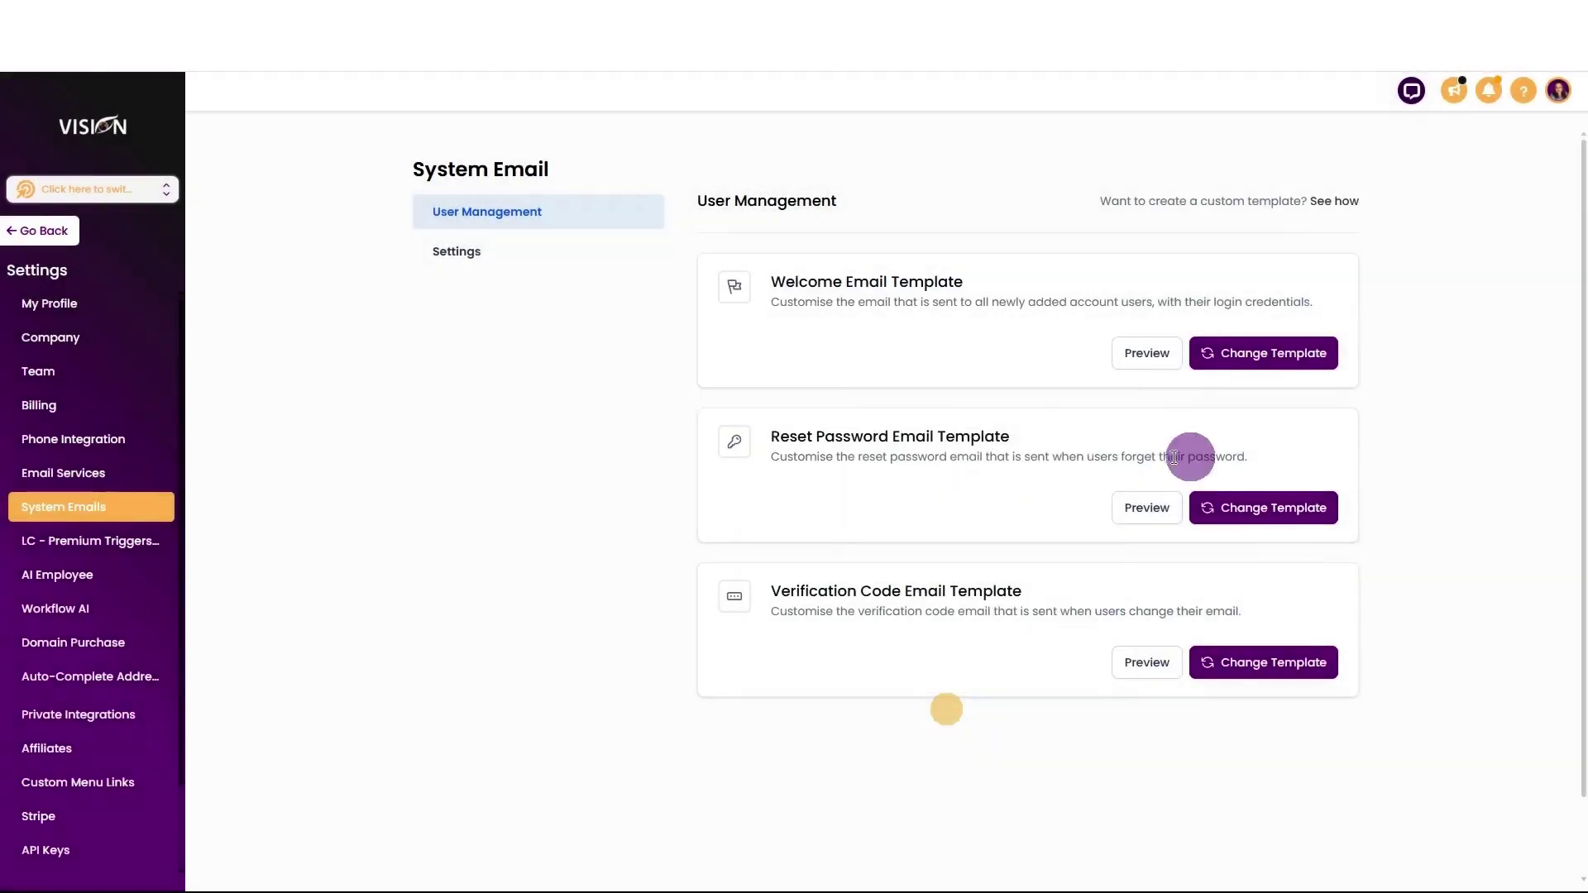
- Select Verification Code from My Vision Agency's Agency Admin folder as the Verification Code Email Template, and cancel the change
left_click(1232, 660)
left_click(599, 321)
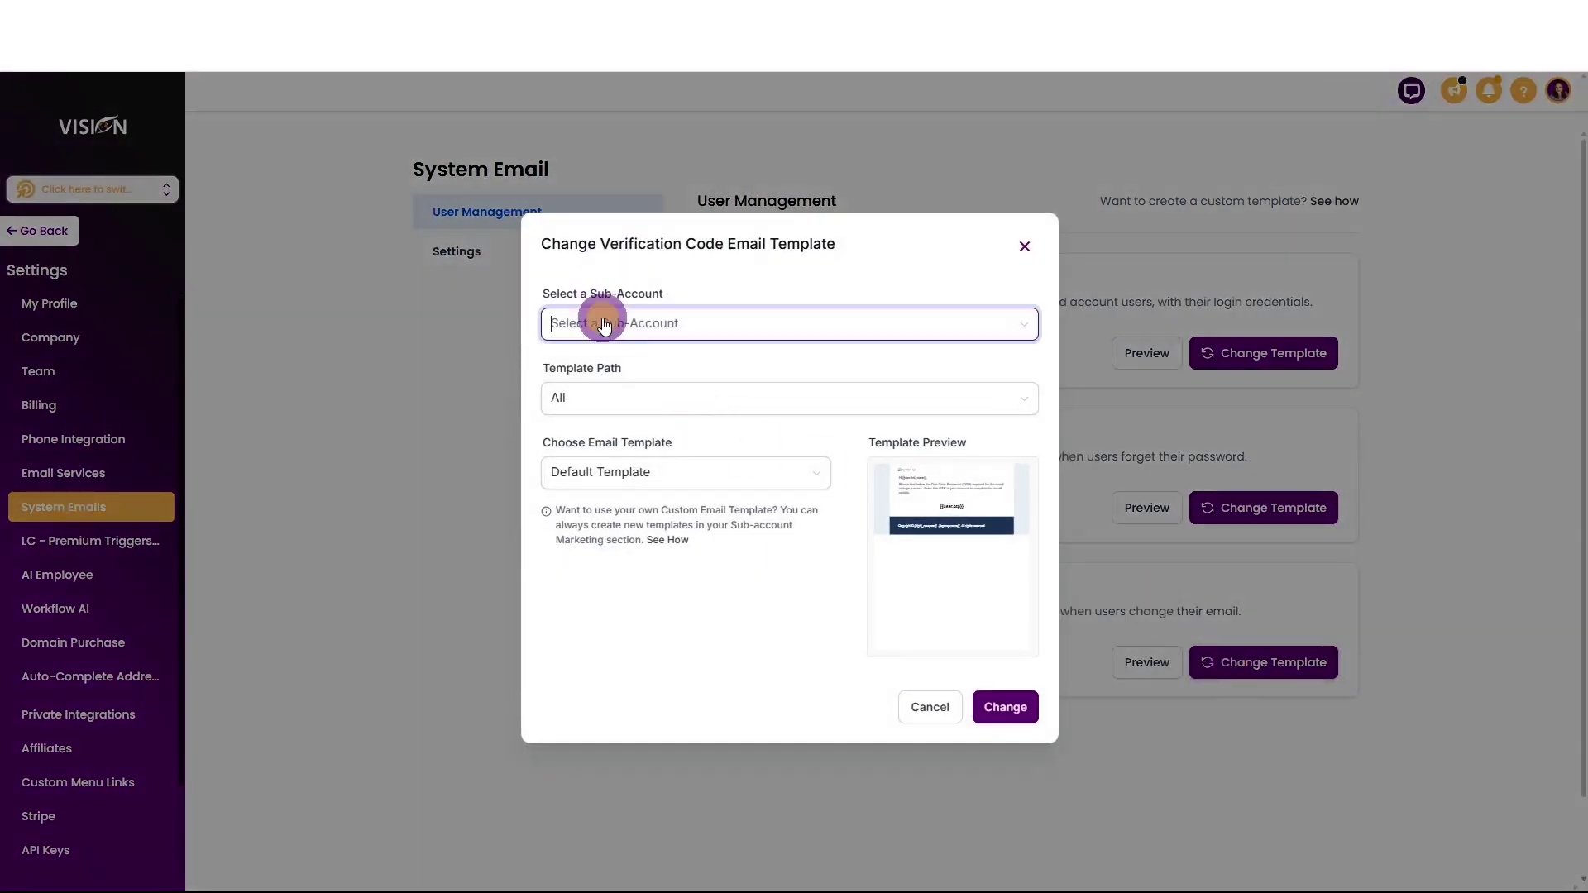
type("M")
left_click(604, 362)
left_click(606, 612)
left_click(592, 472)
left_click(589, 601)
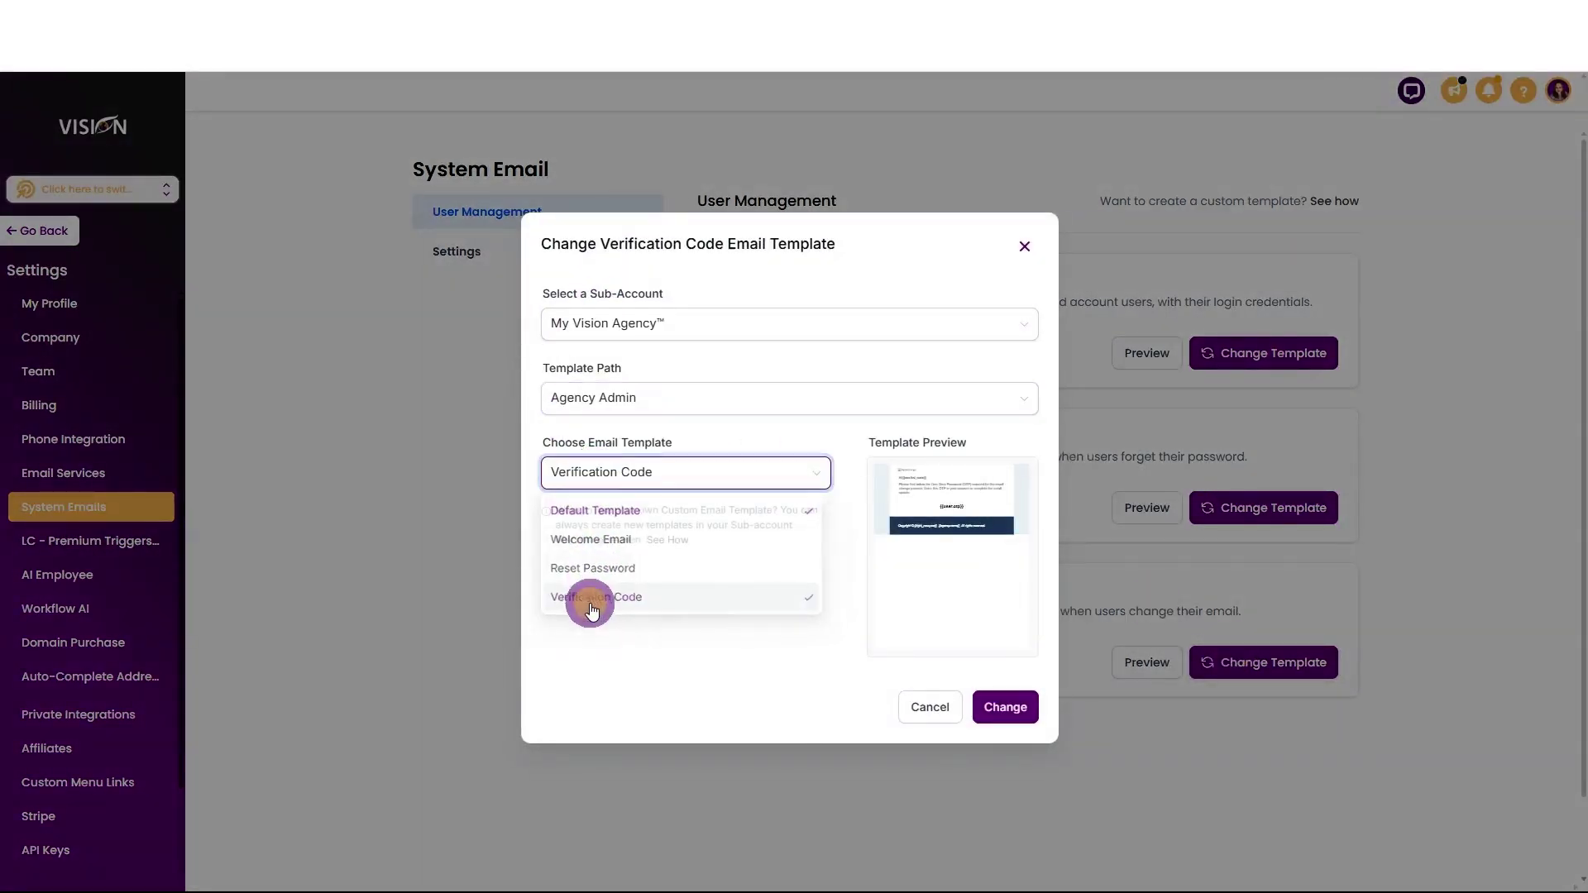
left_click(943, 709)
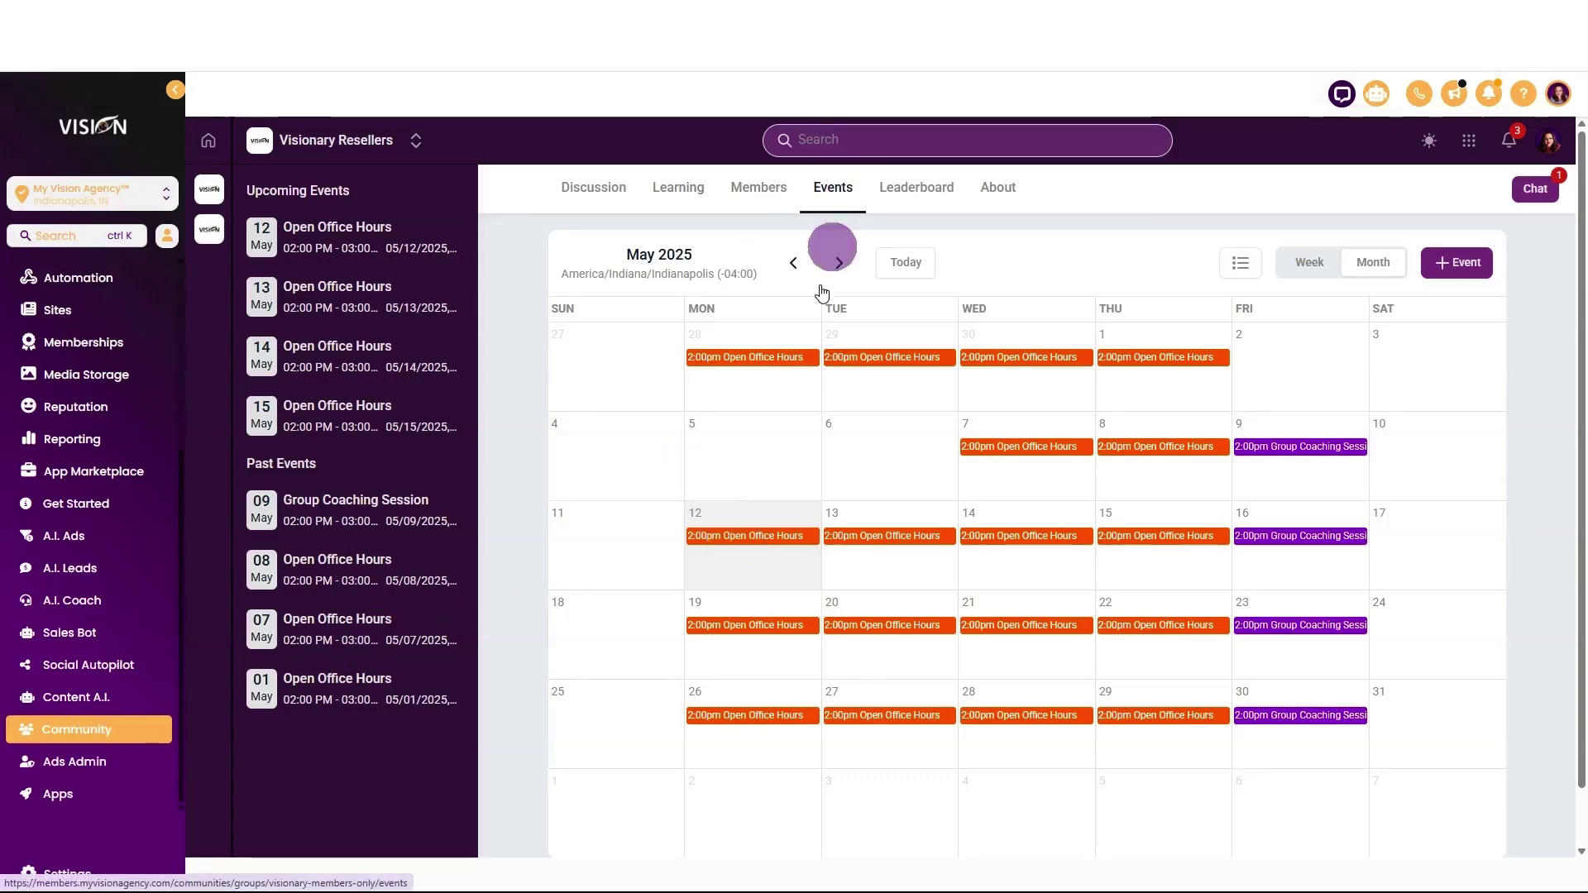
- Look over the reseller community's May 2025 events and the free community landing page down to its program options
left_click(742, 536)
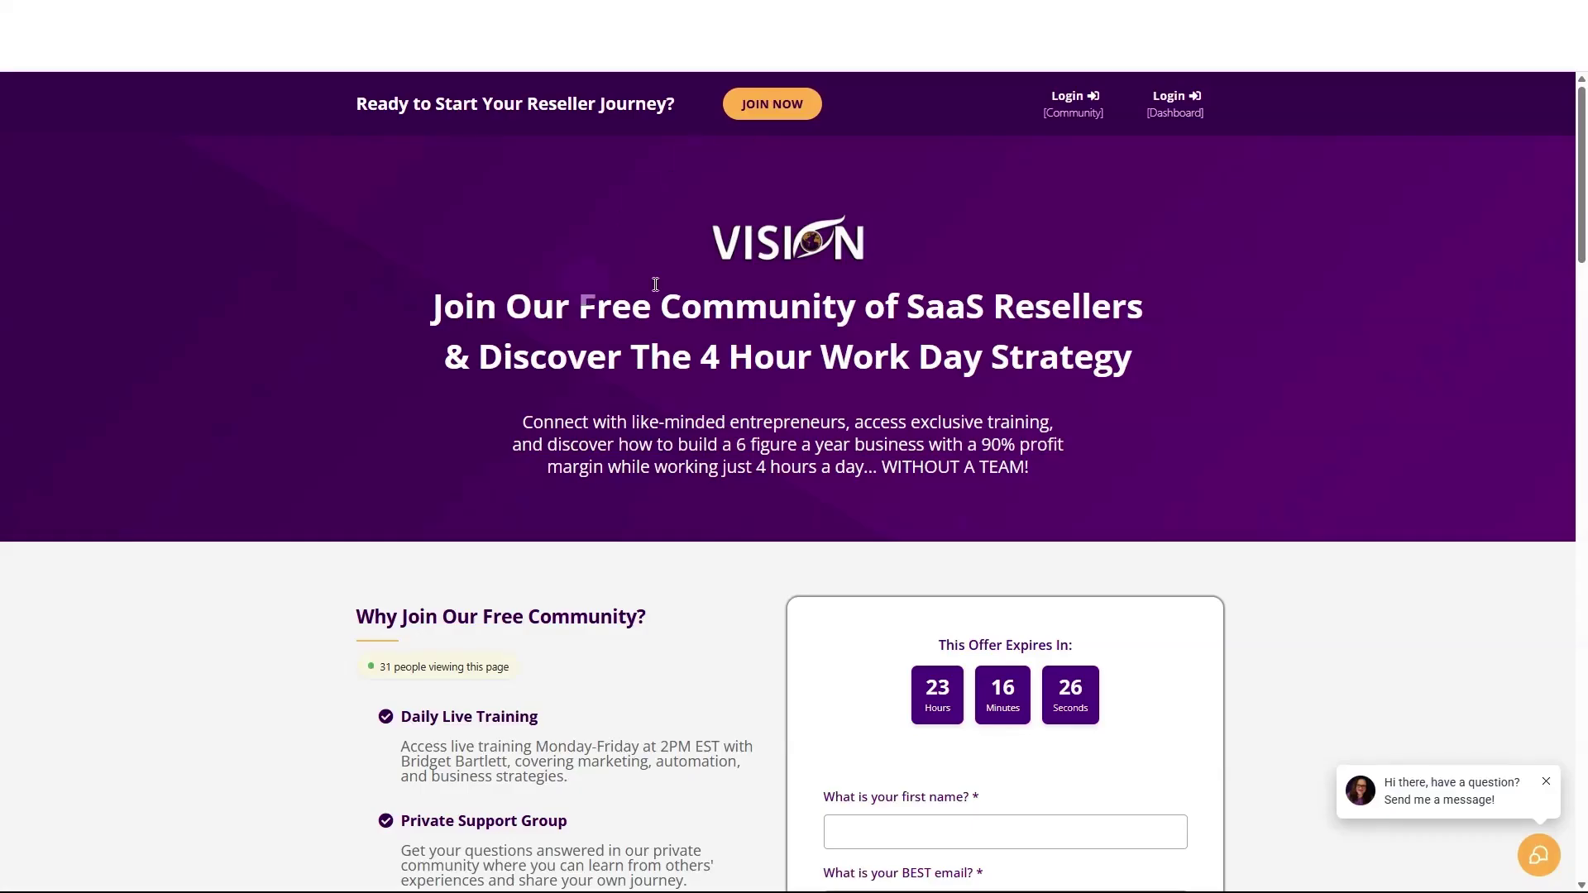
scroll(1272, 280, "down", 3)
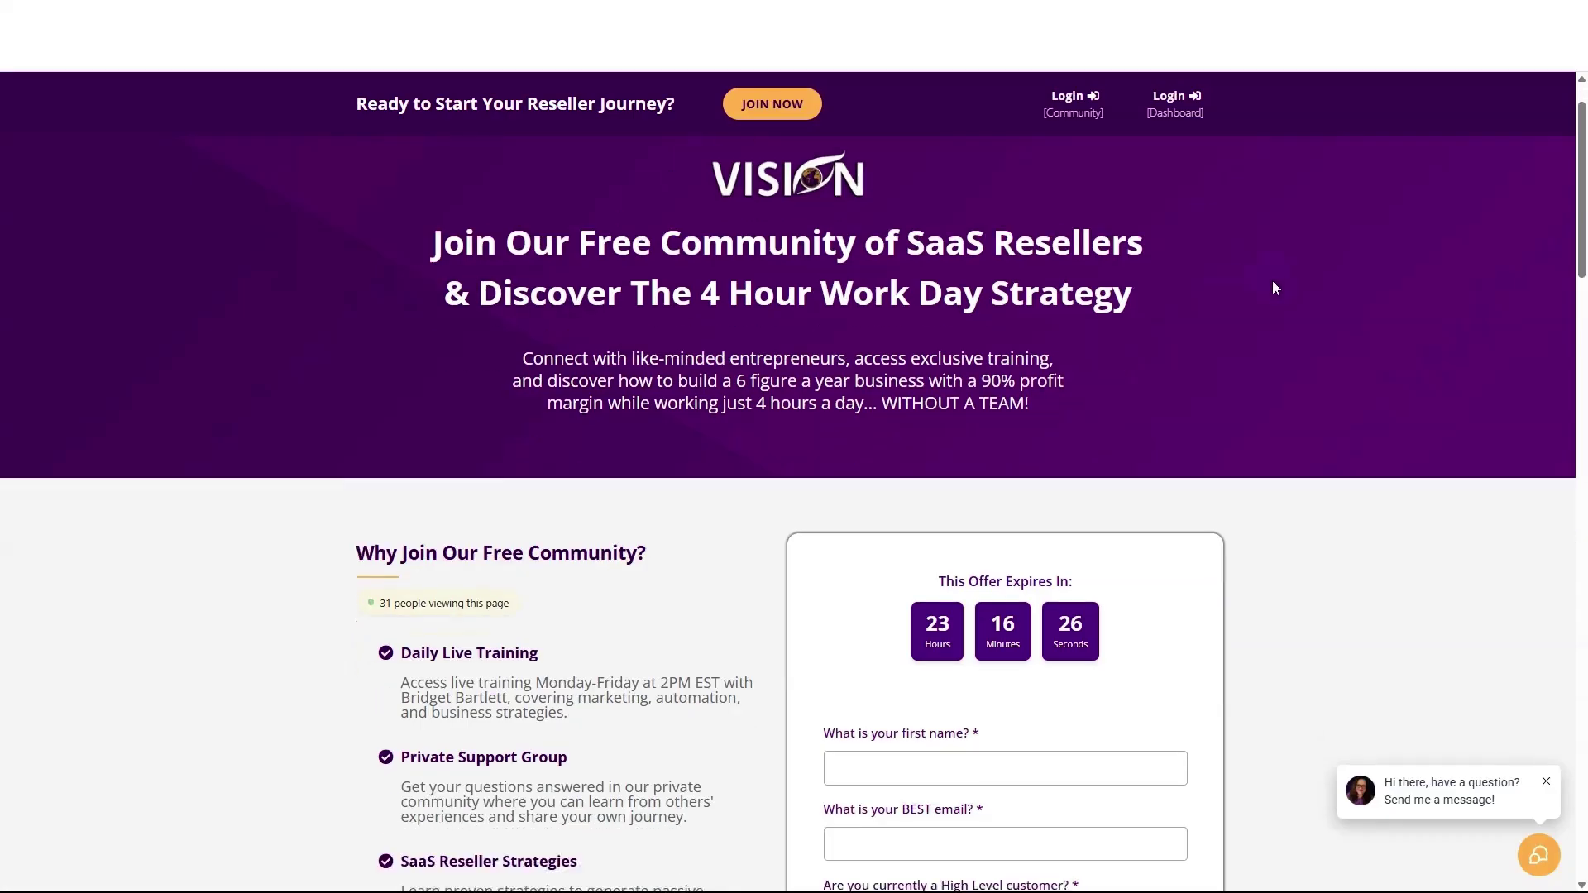
scroll(1278, 286, "down", 2)
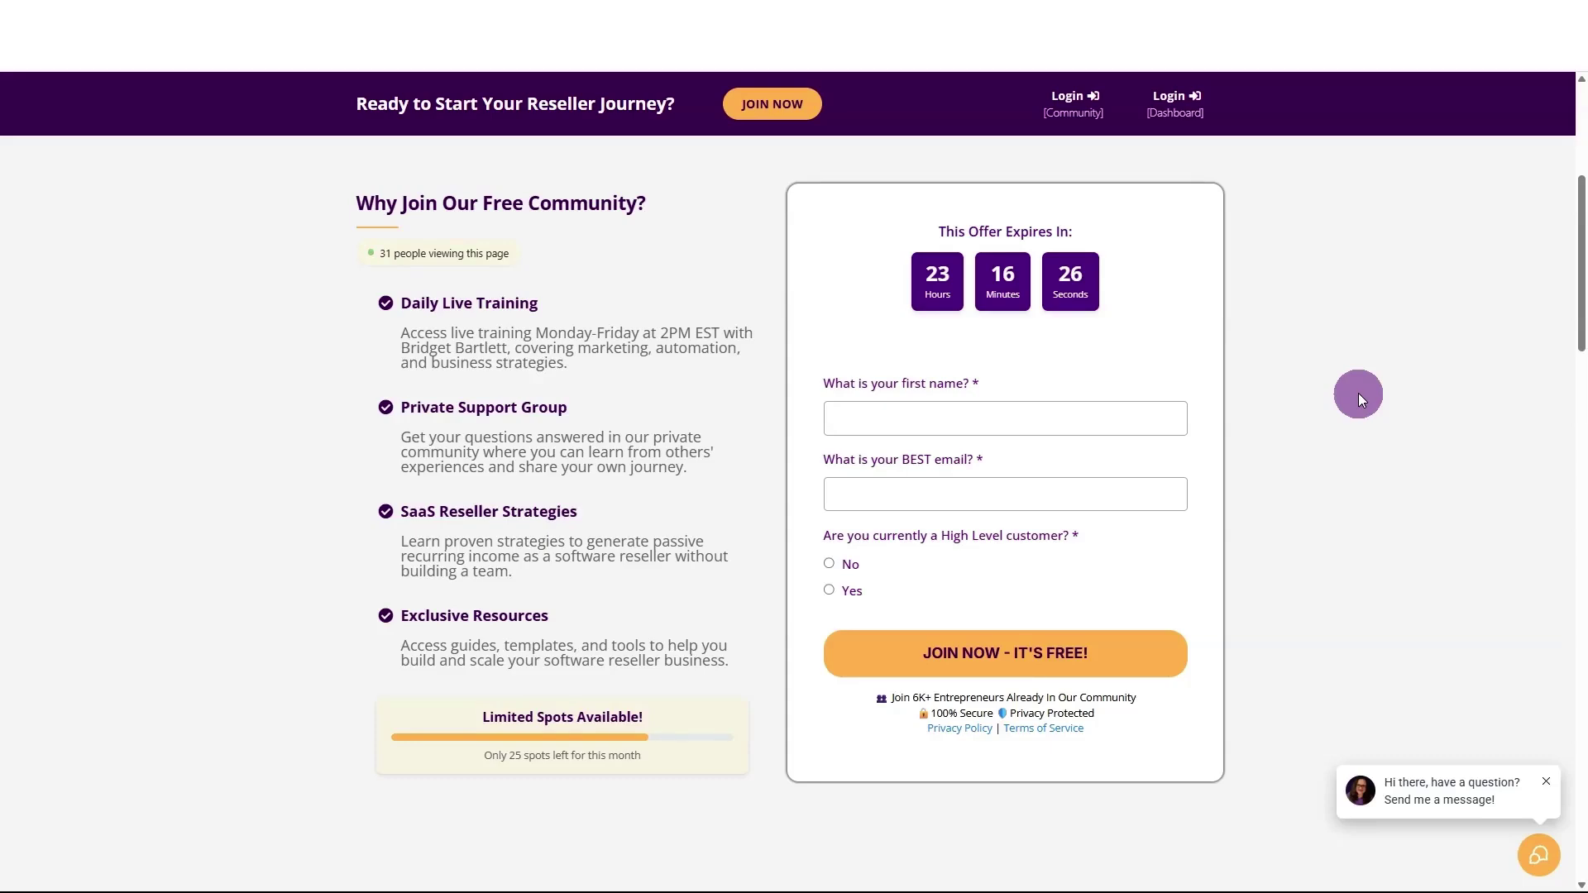
scroll(1358, 394, "down", 5)
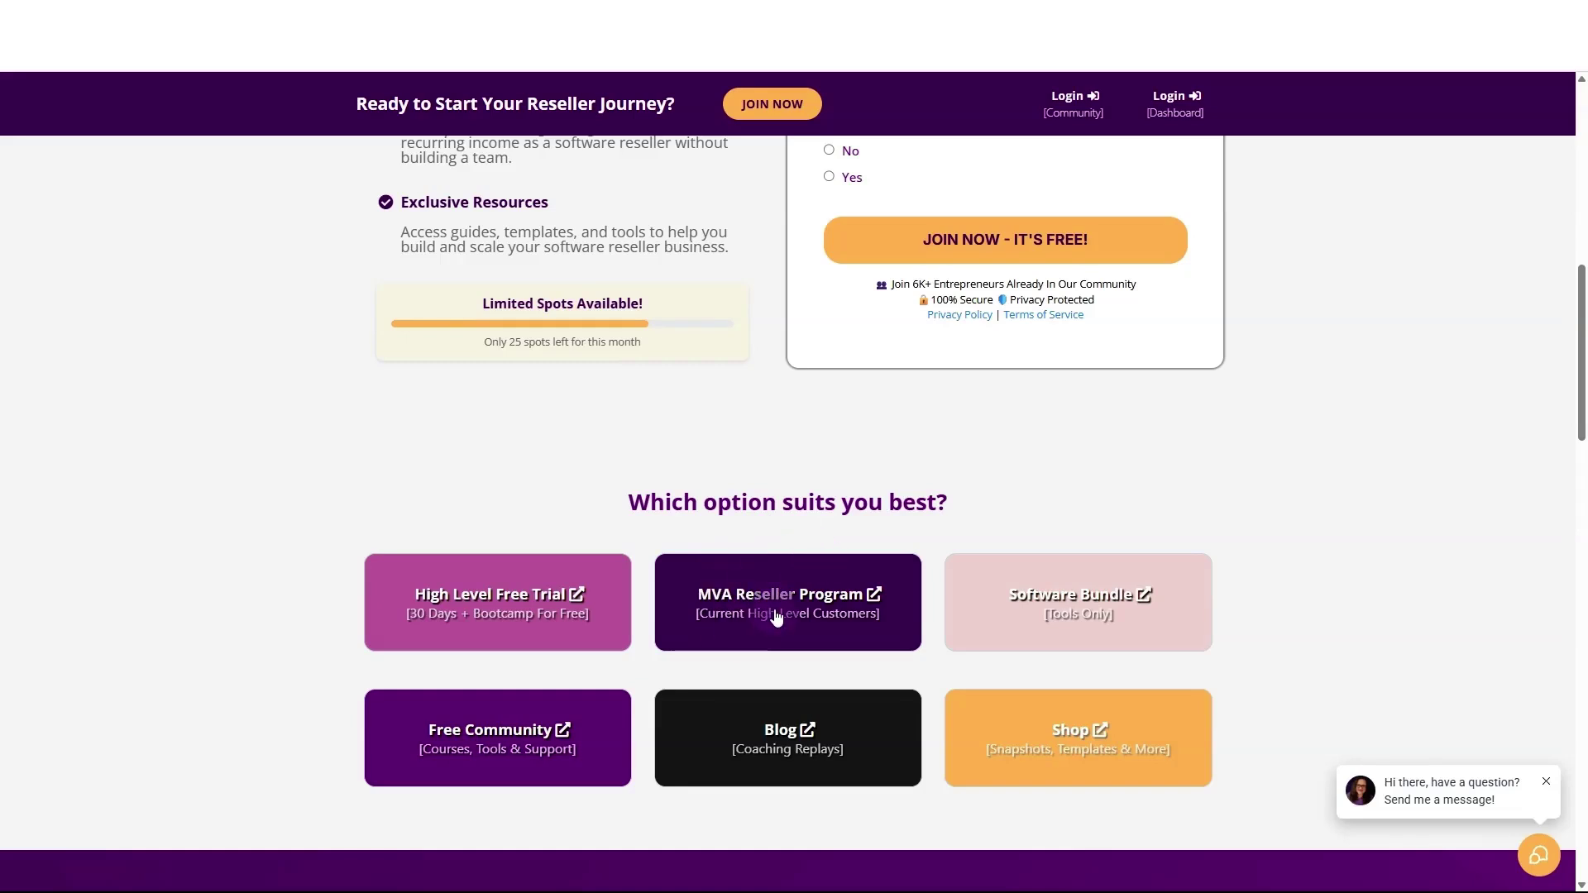
left_click(793, 634)
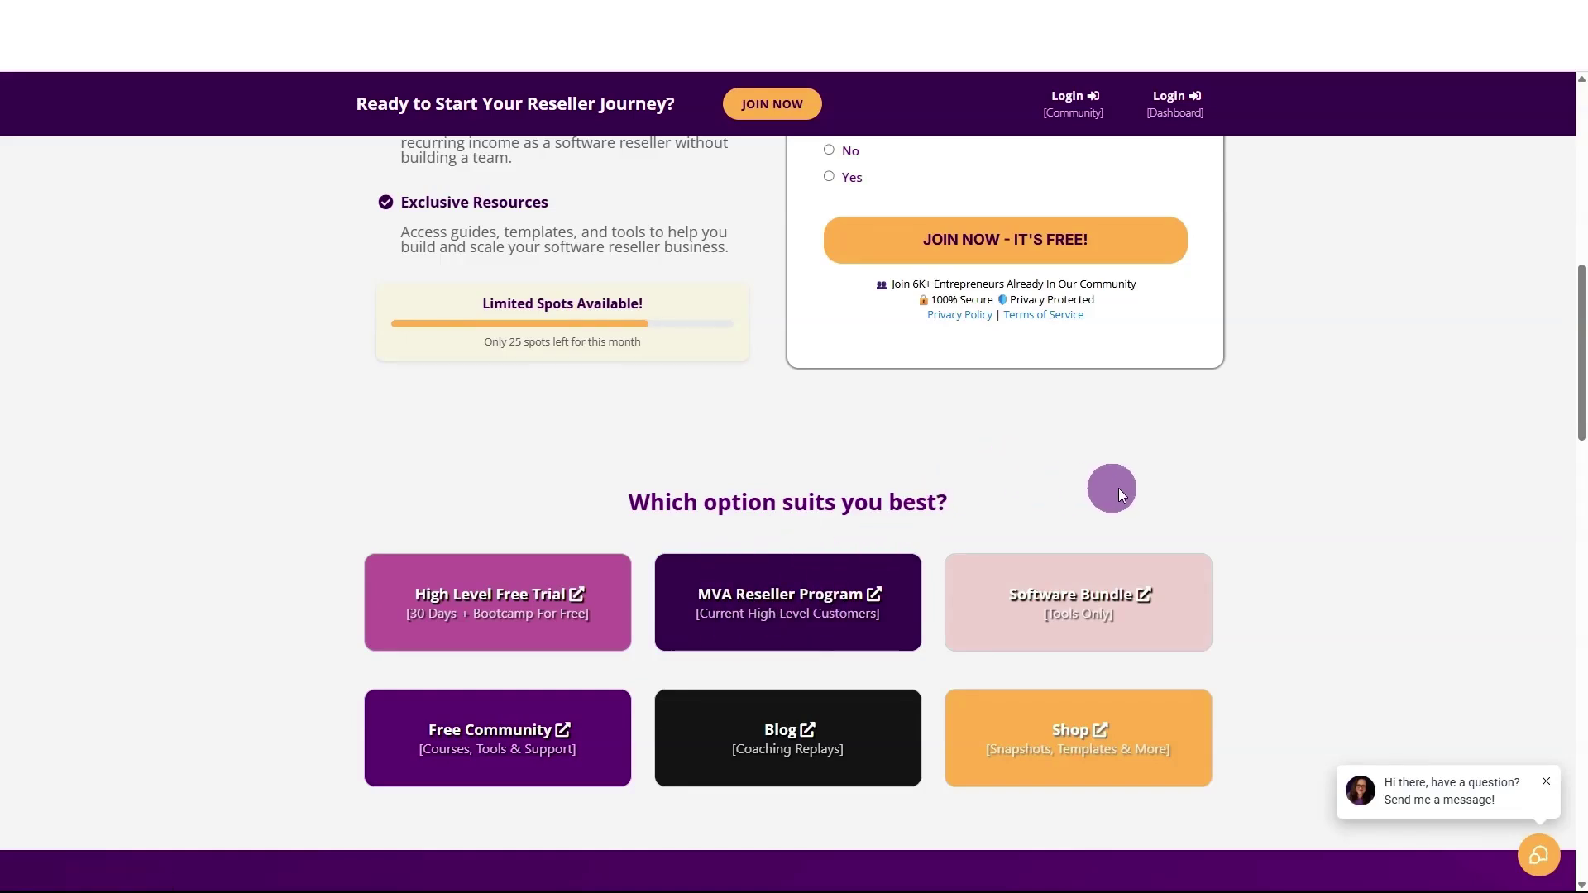